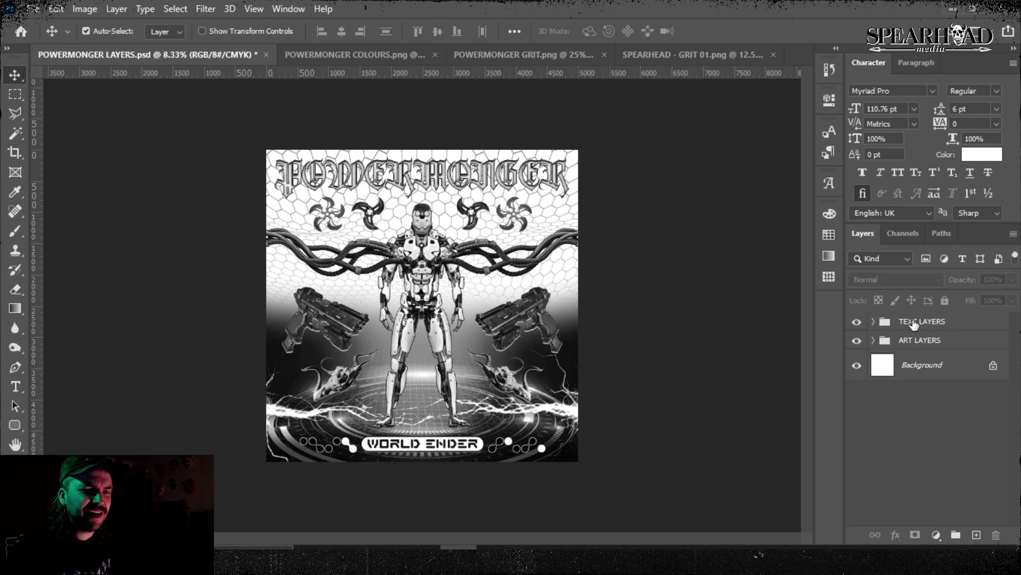
- Check the TEXT LAYERS and ART LAYERS groups and the POWERMONGER COLOURS swatches, then return to the poster
{"action": "left_click", "coordinate": [858, 321]}
{"action": "left_click", "coordinate": [858, 321]}
{"action": "left_click", "coordinate": [856, 340]}
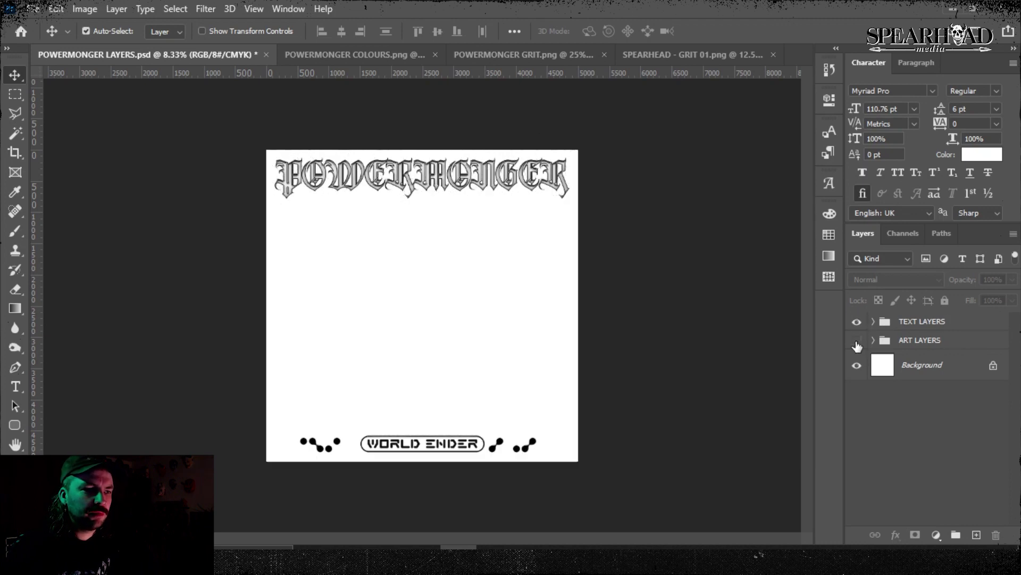
{"action": "left_click", "coordinate": [857, 341]}
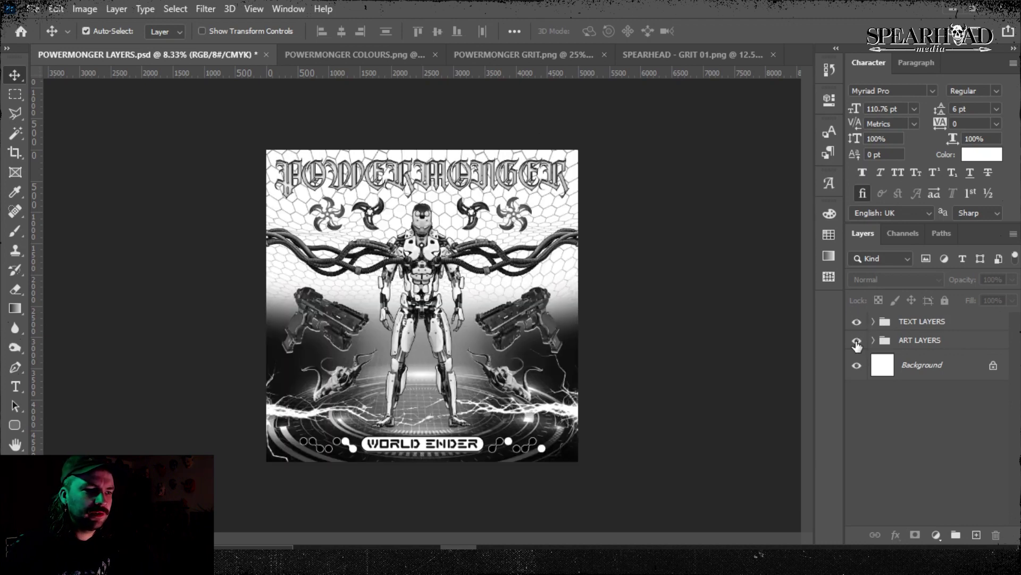
{"action": "left_click", "coordinate": [389, 64]}
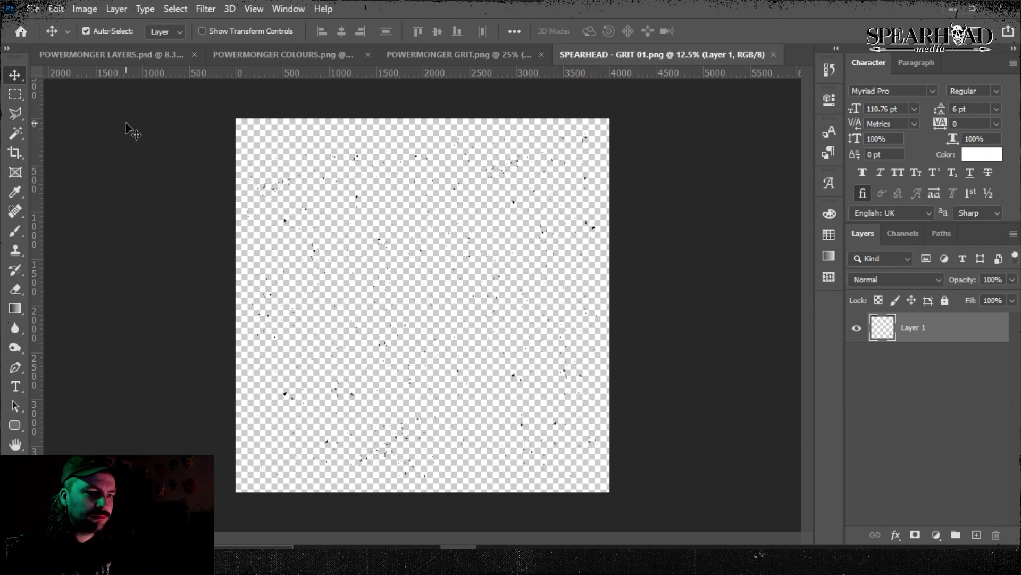
{"action": "left_click", "coordinate": [126, 56]}
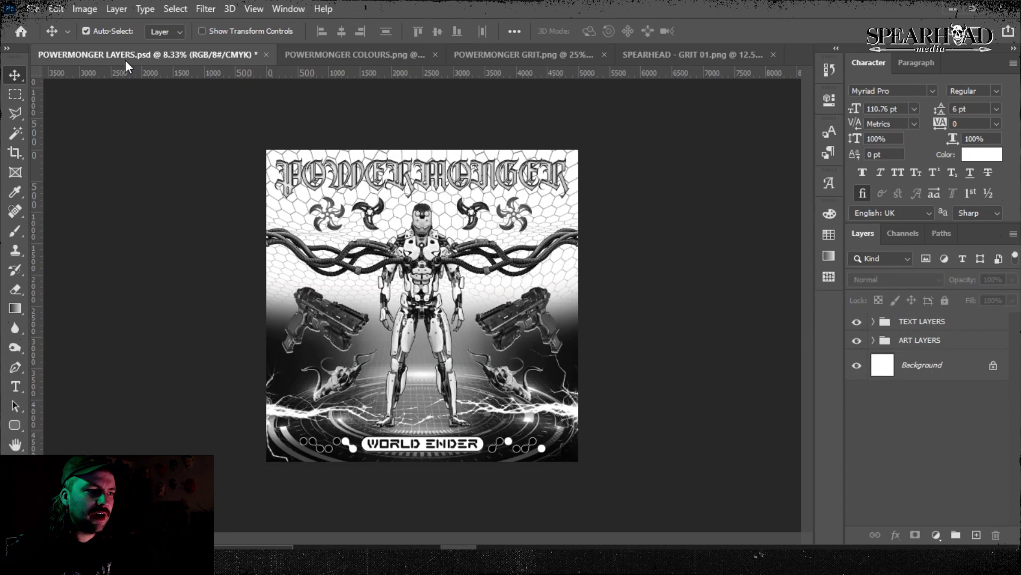
- Copy the whole SPEARHEAD - GRIT 01 texture and paste it into the poster
{"action": "left_click", "coordinate": [723, 59]}
{"action": "left_click", "coordinate": [15, 93]}
{"action": "left_click_drag", "start_coordinate": [236, 118], "coordinate": [610, 492]}
{"action": "left_click", "coordinate": [175, 58]}
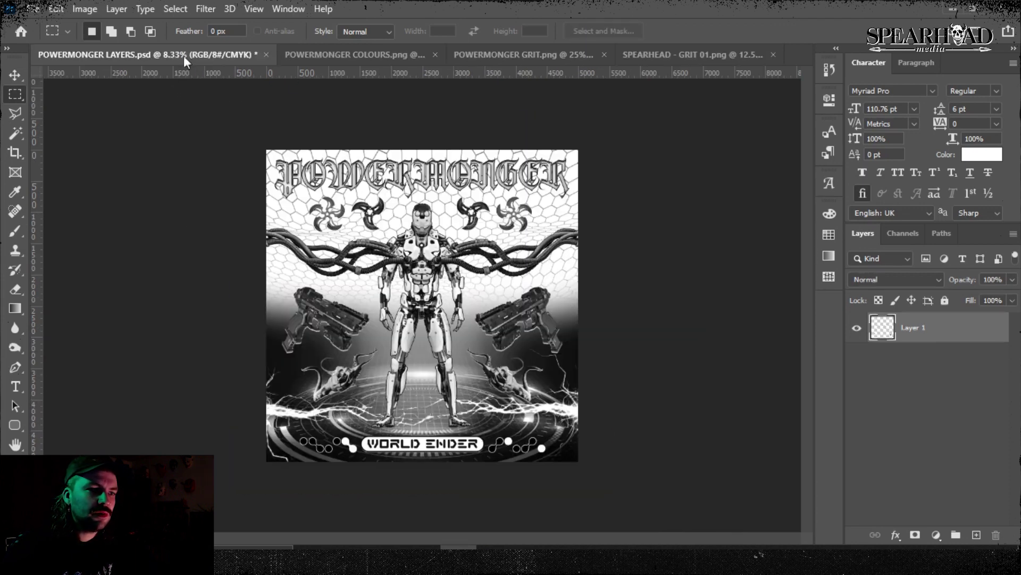
{"action": "key", "text": "ctrl+v"}
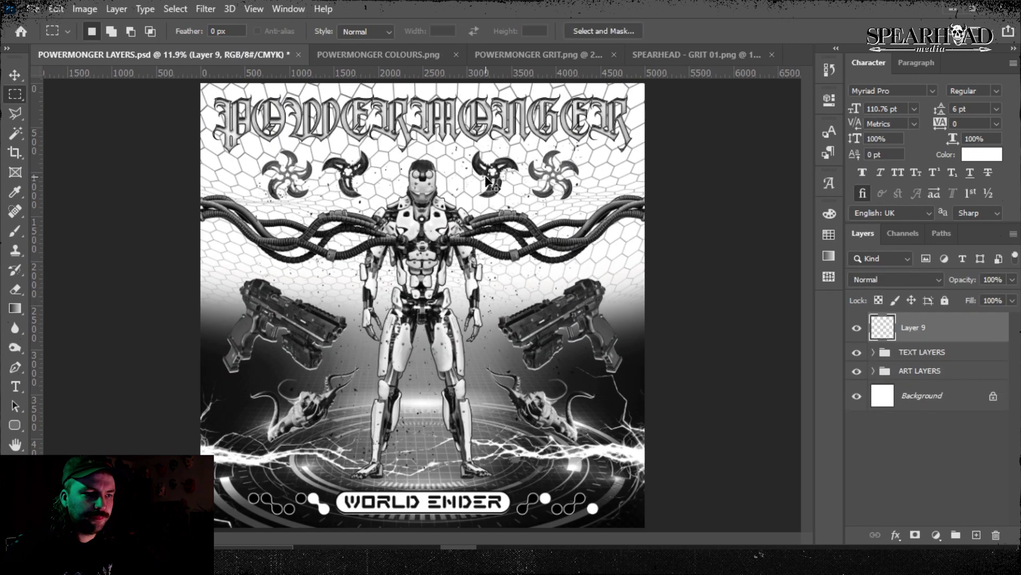
- Scale the grit to about 86%, shift it down-left, and rotate it 180°
{"action": "key", "text": "ctrl+t"}
{"action": "left_click_drag", "start_coordinate": [587, 142], "coordinate": [542, 187]}
{"action": "left_click_drag", "start_coordinate": [462, 268], "coordinate": [398, 345]}
{"action": "key", "text": "Return"}
{"action": "key", "text": "m"}
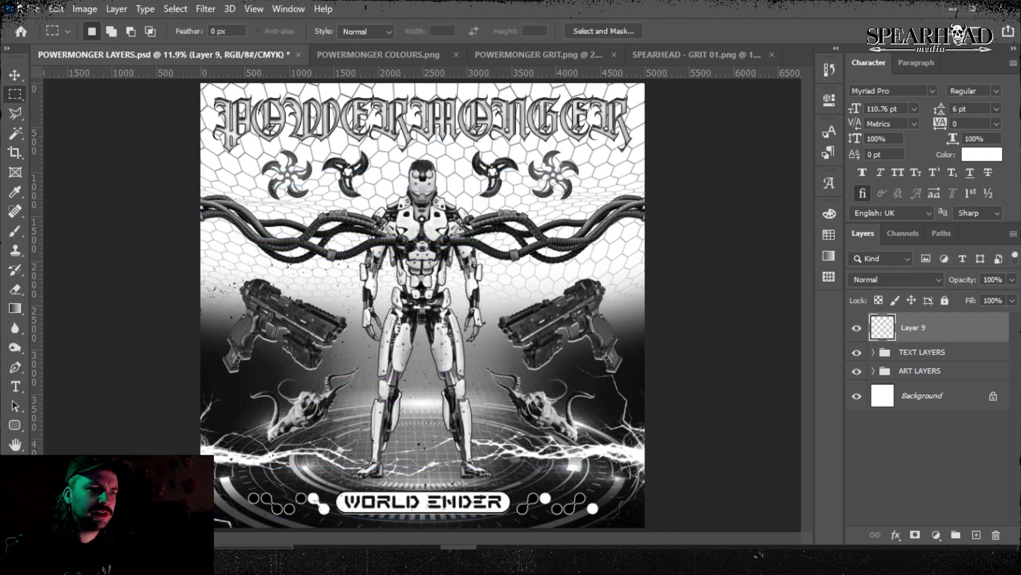
{"action": "left_click", "coordinate": [53, 9]}
{"action": "mouse_move", "coordinate": [141, 347]}
{"action": "left_click", "coordinate": [319, 346]}
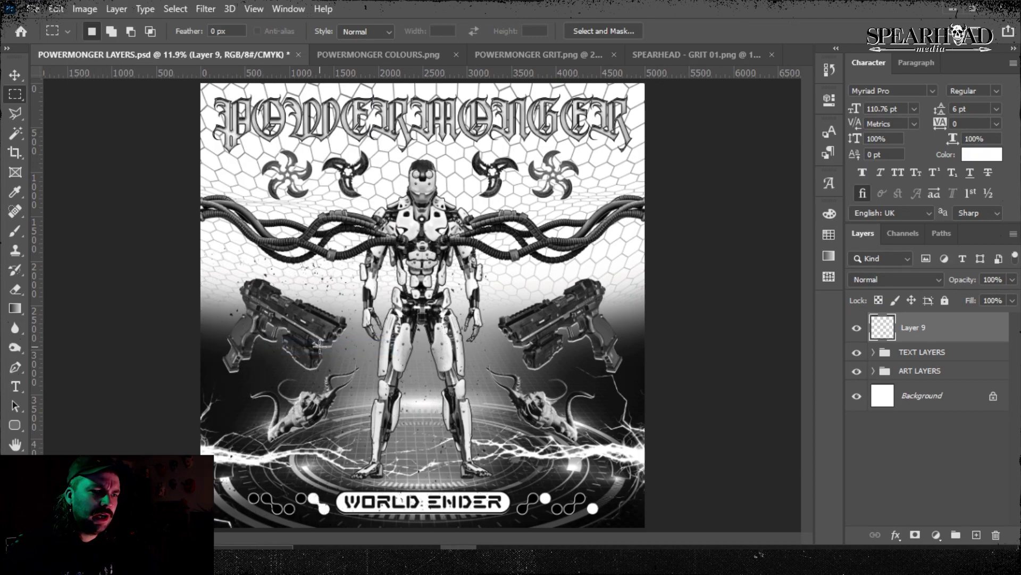
- Duplicate the grit layer, move the copy right, and mirror it horizontally
{"action": "right_click", "coordinate": [926, 328]}
{"action": "left_click", "coordinate": [810, 81]}
{"action": "key", "text": "Return"}
{"action": "key", "text": "ctrl+t"}
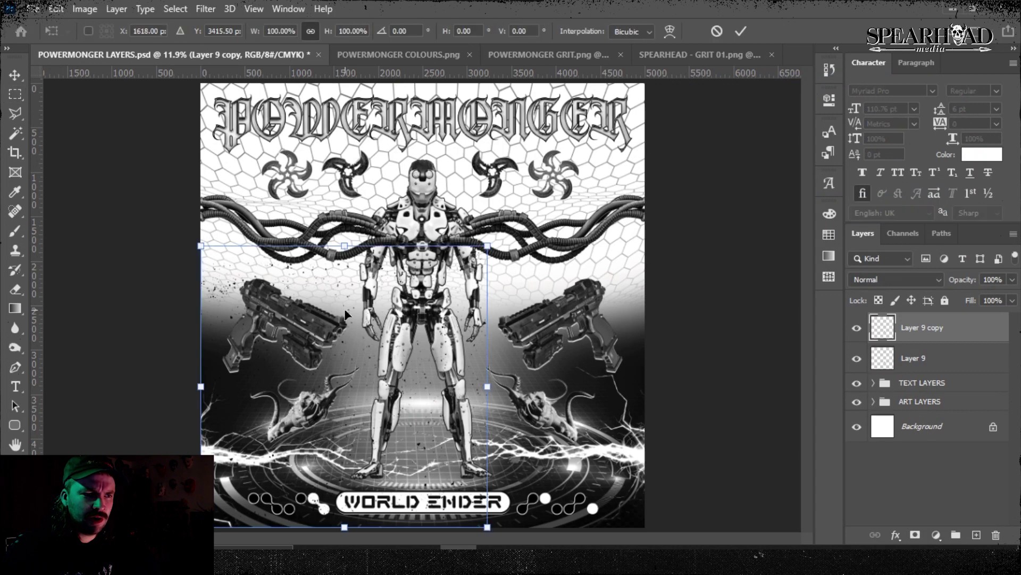
{"action": "left_click_drag", "start_coordinate": [346, 314], "coordinate": [598, 314]}
{"action": "left_click_drag", "start_coordinate": [745, 298], "coordinate": [559, 441]}
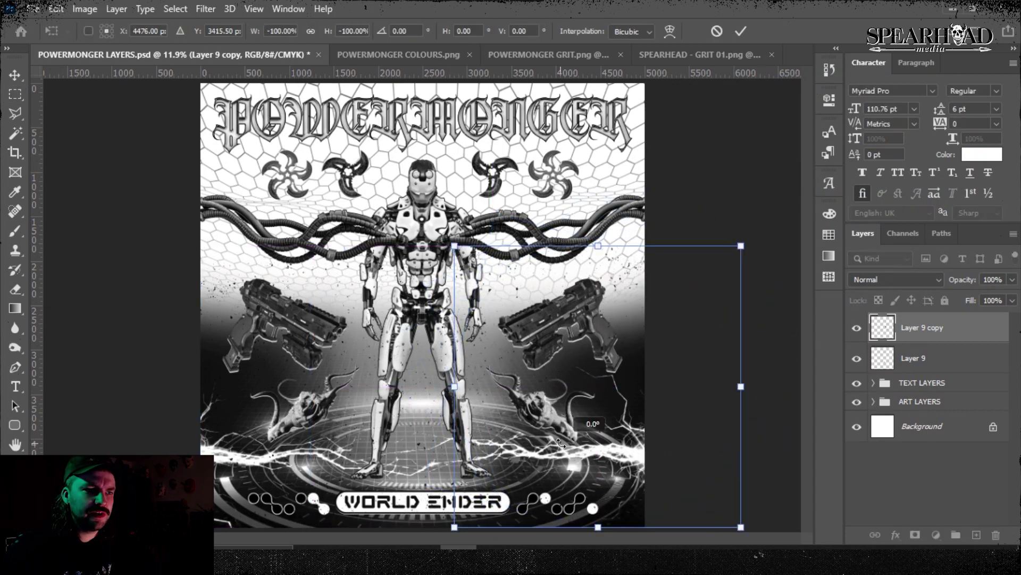
{"action": "key", "text": "Return"}
{"action": "key", "text": "m"}
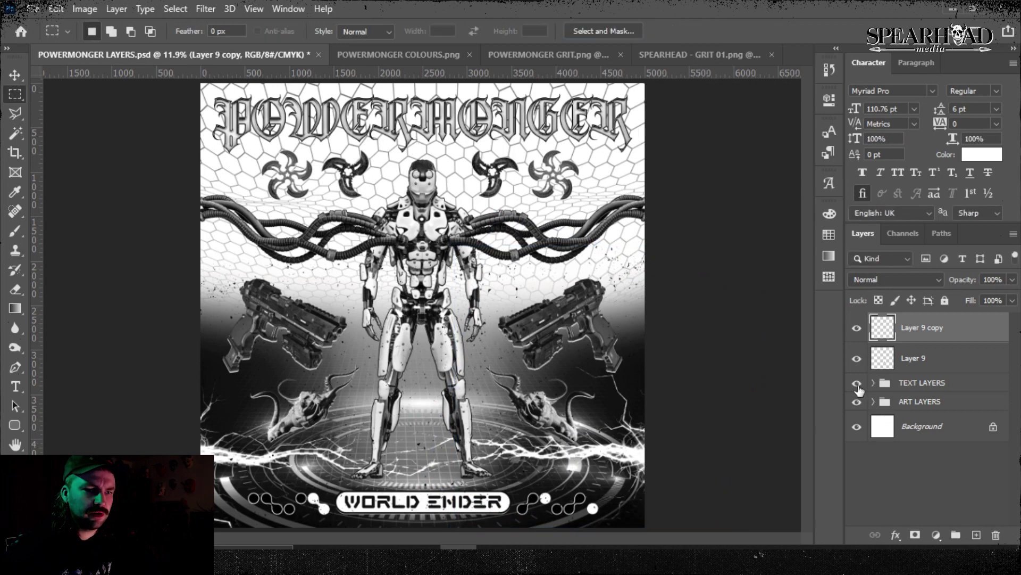
- Scale both grit layers together to about 82% and merge them into one
{"action": "left_click", "coordinate": [920, 367], "text": "shift"}
{"action": "key", "text": "ctrl+t"}
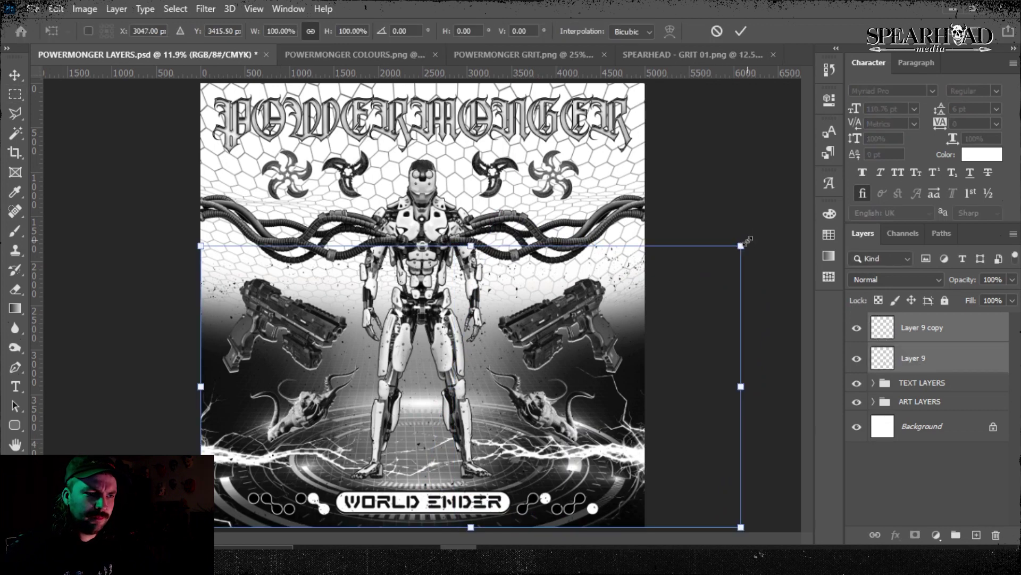
{"action": "left_click_drag", "start_coordinate": [748, 240], "coordinate": [637, 264]}
{"action": "key", "text": "Return"}
{"action": "key", "text": "m"}
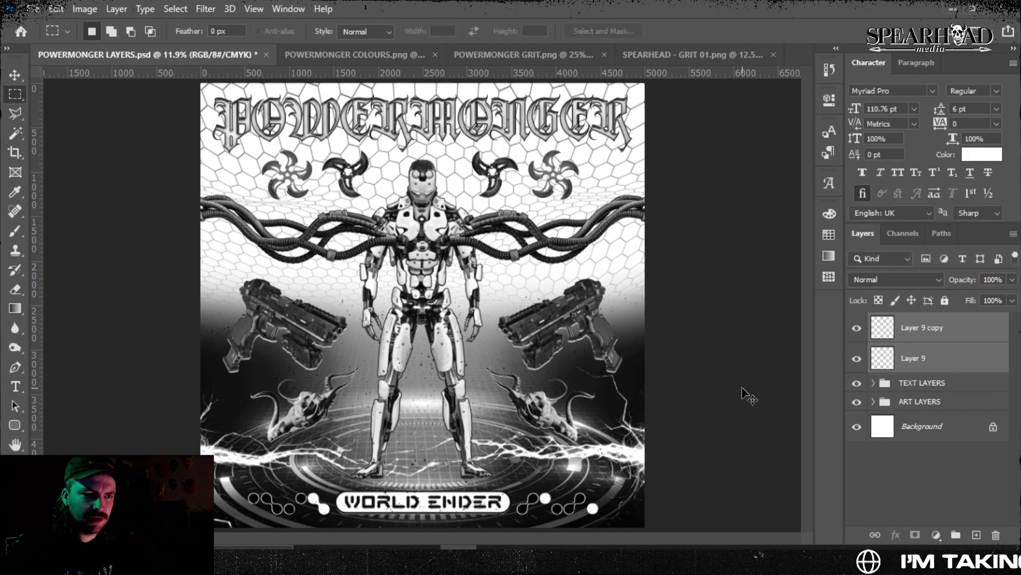
{"action": "scroll", "coordinate": [420, 266], "scroll_direction": "up", "scroll_amount": 3}
{"action": "scroll", "coordinate": [414, 319], "scroll_direction": "down", "scroll_amount": 5}
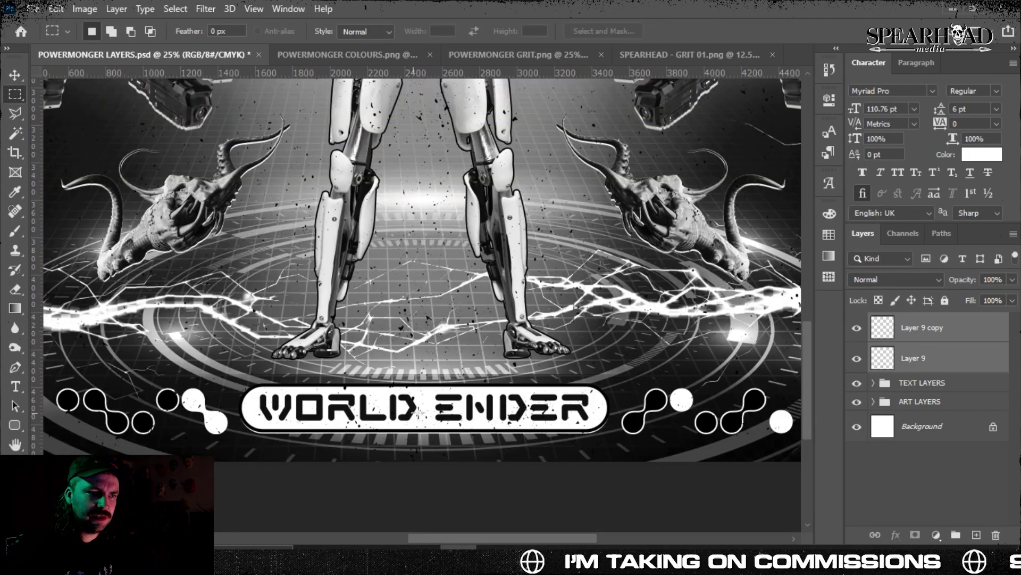
{"action": "right_click", "coordinate": [944, 327]}
{"action": "left_click", "coordinate": [799, 443]}
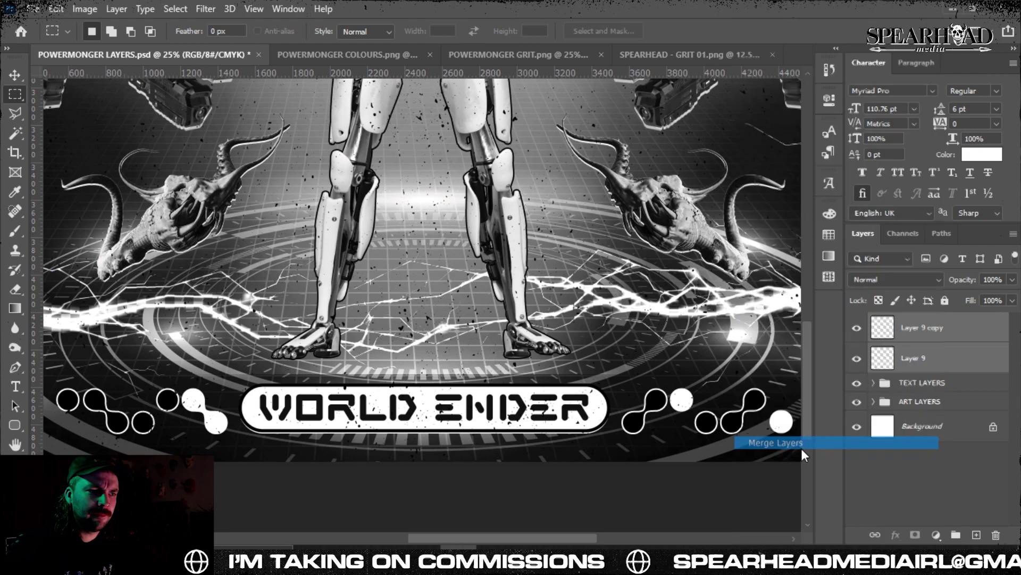
- Duplicate the merged grit layer and move the copy up over the top half
{"action": "key", "text": "ctrl+0"}
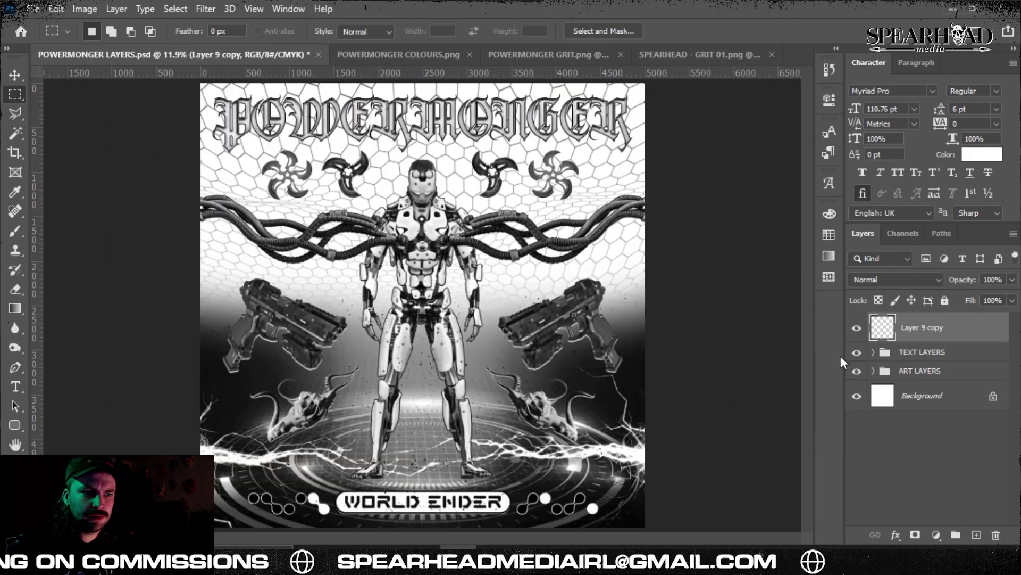
{"action": "right_click", "coordinate": [926, 327]}
{"action": "left_click", "coordinate": [808, 74]}
{"action": "key", "text": "Return"}
{"action": "key", "text": "ctrl+t"}
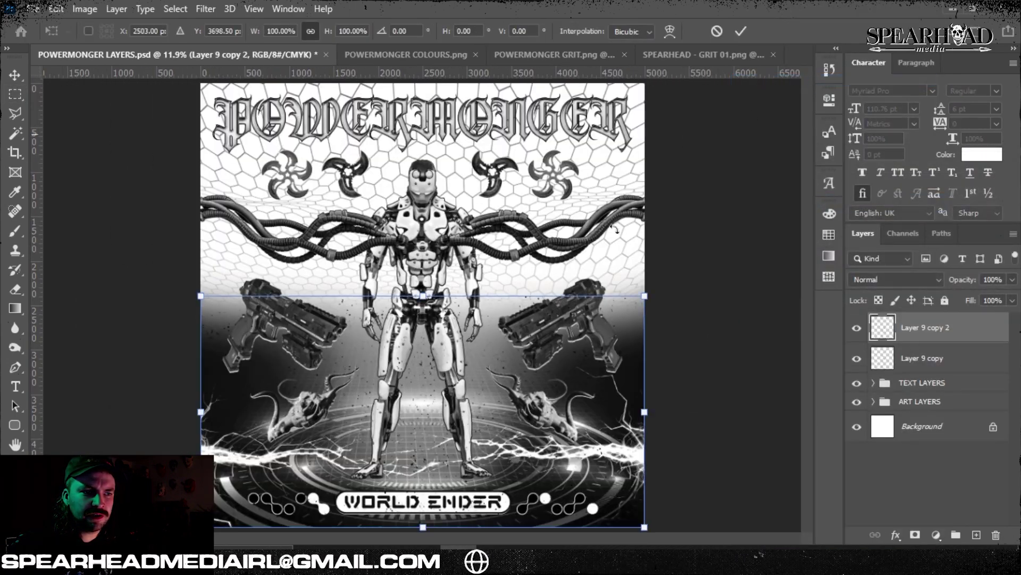
{"action": "key", "text": "Escape"}
{"action": "key", "text": "ctrl+t"}
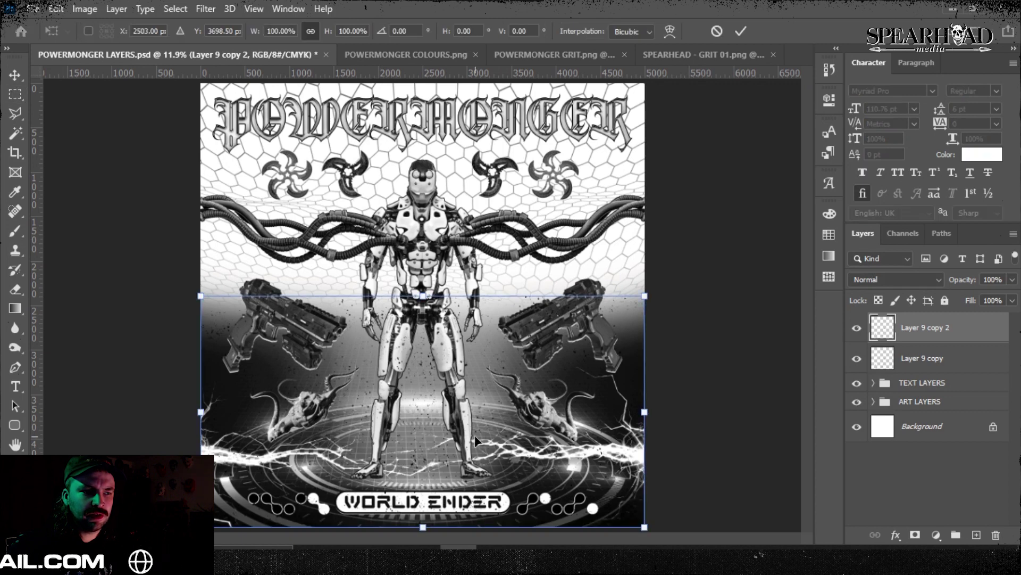
{"action": "left_click_drag", "start_coordinate": [476, 440], "coordinate": [477, 211]}
{"action": "key", "text": "Return"}
- Merge the top and bottom grit layers, then duplicate the full-poster grit layer for transforming
{"action": "key", "text": "m"}
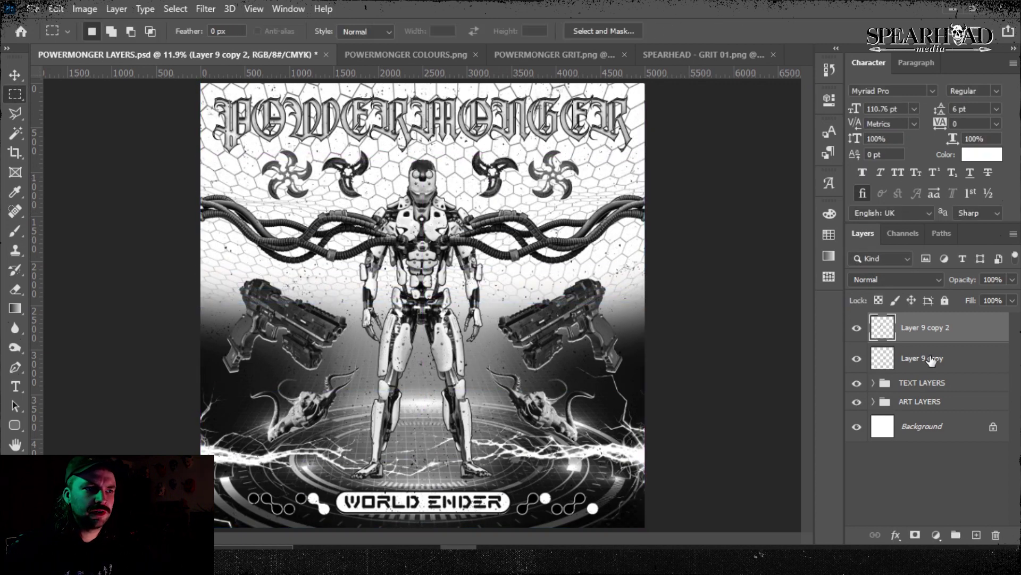
{"action": "left_click", "coordinate": [931, 360], "text": "shift"}
{"action": "right_click", "coordinate": [931, 360]}
{"action": "left_click", "coordinate": [822, 444]}
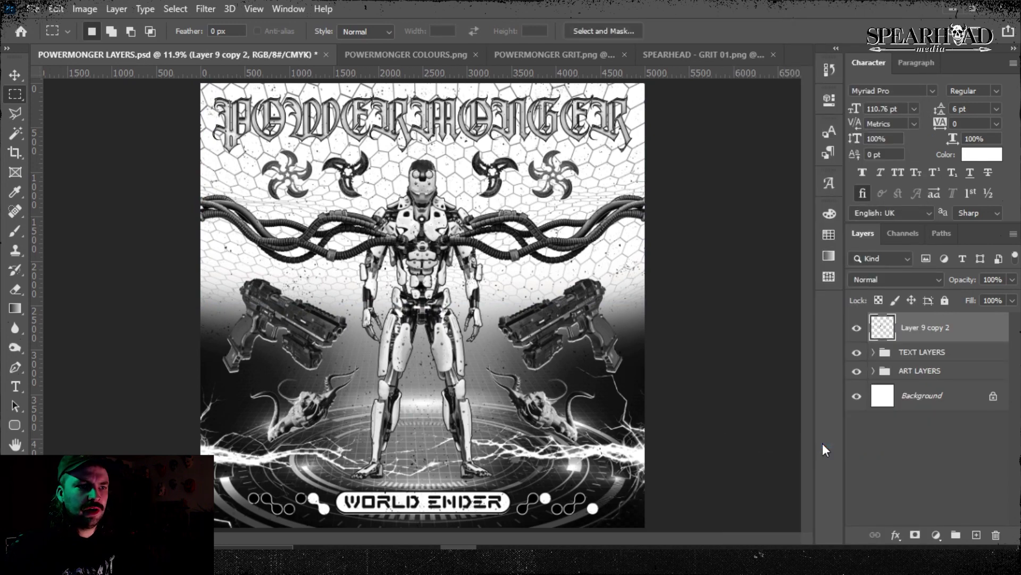
{"action": "right_click", "coordinate": [957, 330]}
{"action": "left_click", "coordinate": [819, 69]}
{"action": "key", "text": "Return"}
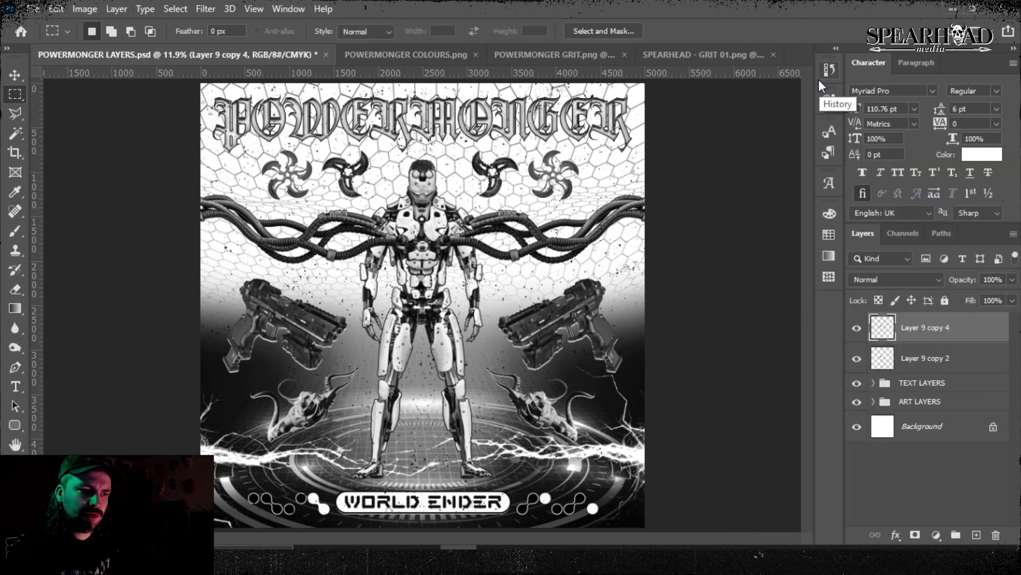
{"action": "key", "text": "ctrl+t"}
- Cancel the grit copy's 90° rotation and delete that extra copy
{"action": "left_click_drag", "start_coordinate": [181, 96], "coordinate": [472, 335]}
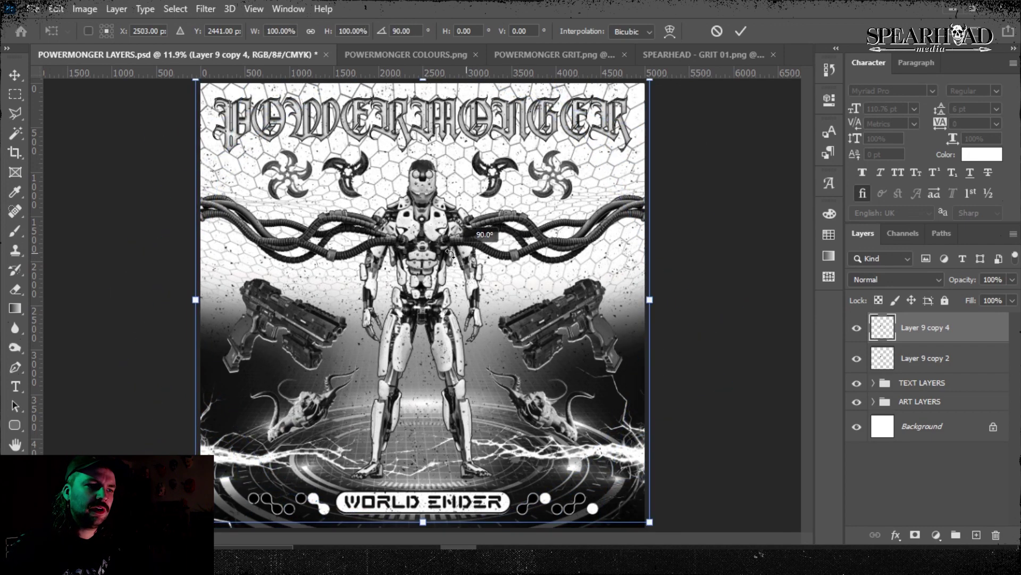
{"action": "key", "text": "Escape"}
{"action": "key", "text": "Delete"}
- Paste another grit texture into the poster, shrunk to about 68% and moved left-down
{"action": "left_click", "coordinate": [724, 54]}
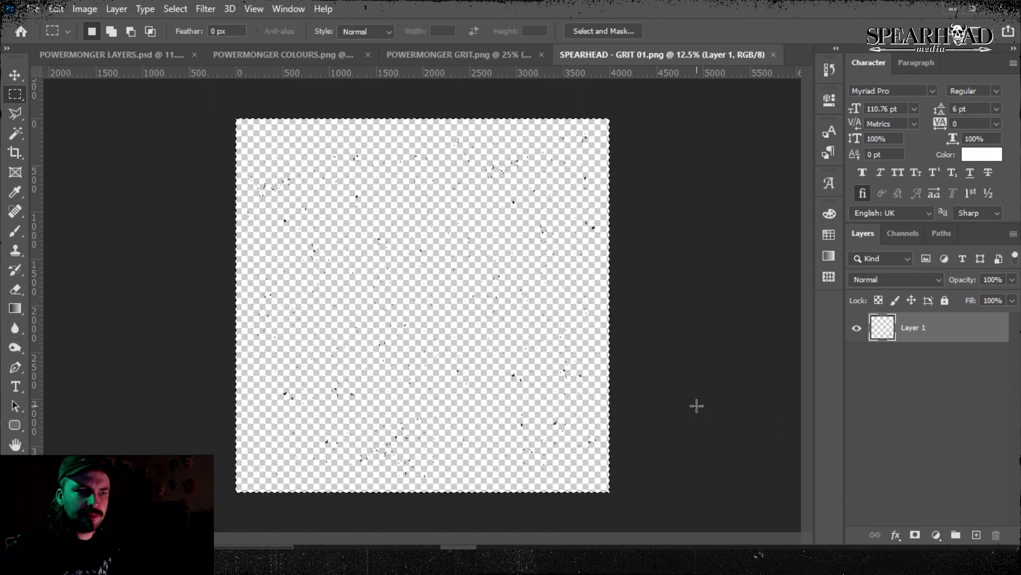
{"action": "left_click", "coordinate": [162, 53]}
{"action": "key", "text": "ctrl+v"}
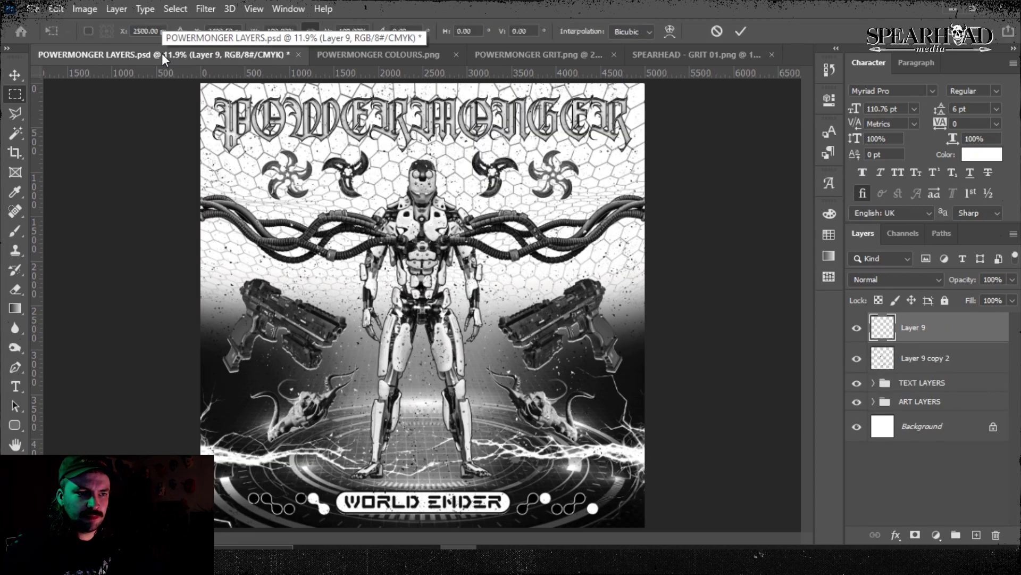
{"action": "key", "text": "ctrl+t"}
{"action": "left_click_drag", "start_coordinate": [506, 178], "coordinate": [444, 245]}
{"action": "left_click_drag", "start_coordinate": [531, 206], "coordinate": [381, 264]}
{"action": "key", "text": "Return"}
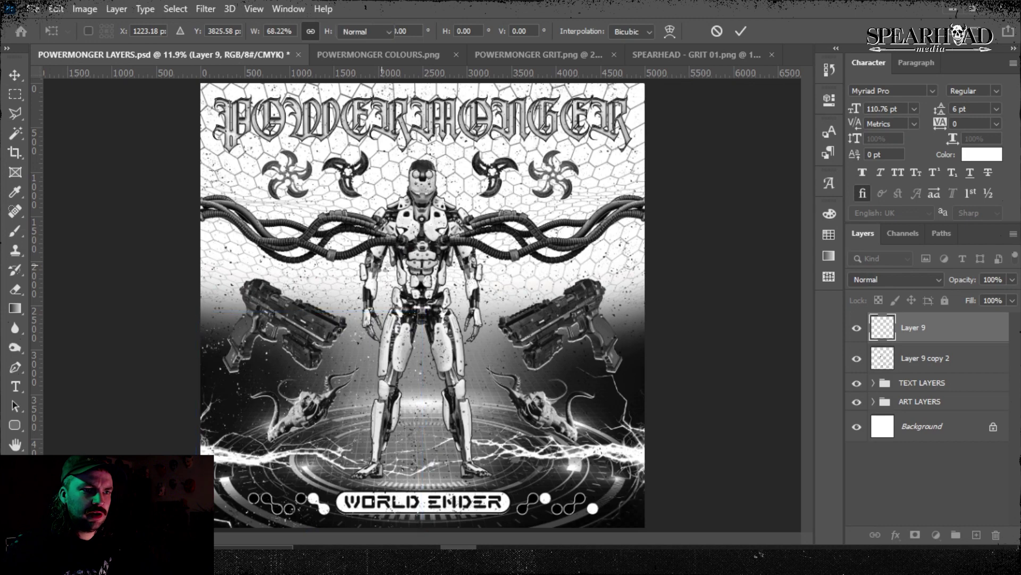
{"action": "key", "text": "m"}
- Duplicate the new grit, move the copy to the right side, and merge both layers
{"action": "right_click", "coordinate": [966, 317]}
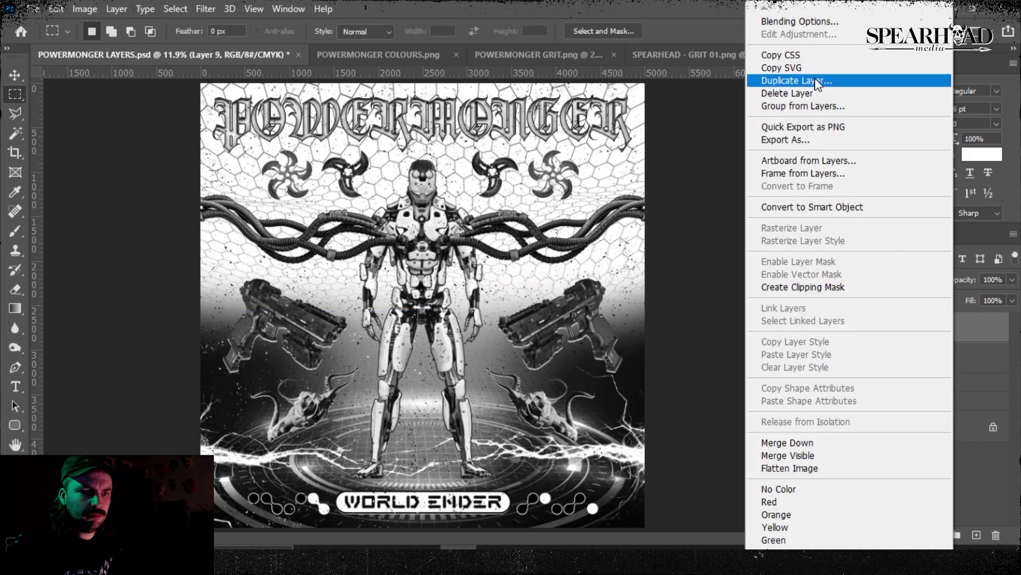
{"action": "left_click", "coordinate": [798, 75]}
{"action": "key", "text": "Return"}
{"action": "key", "text": "ctrl+t"}
{"action": "left_click_drag", "start_coordinate": [268, 407], "coordinate": [493, 394]}
{"action": "key", "text": "Return"}
{"action": "key", "text": "m"}
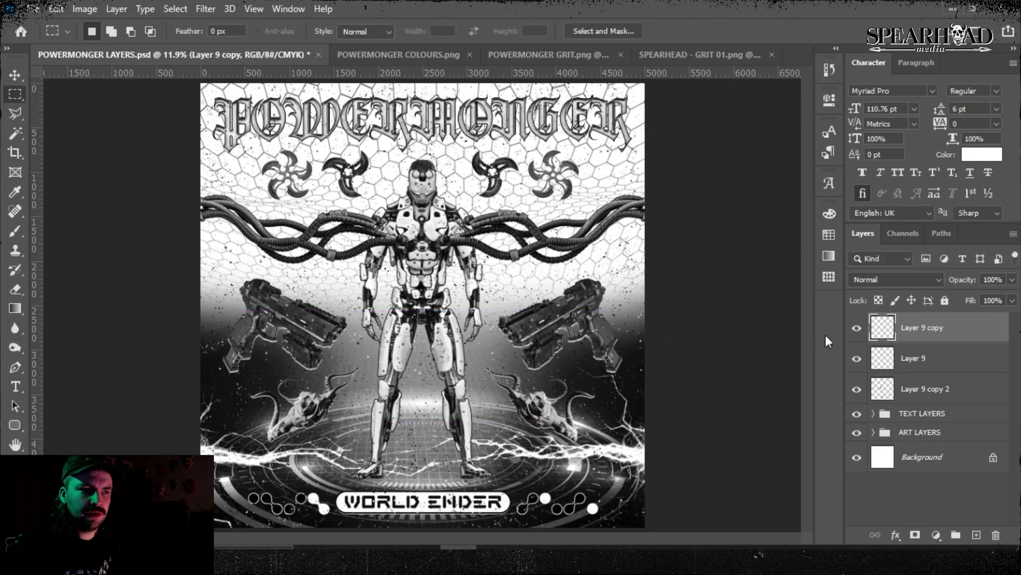
{"action": "right_click", "coordinate": [919, 358]}
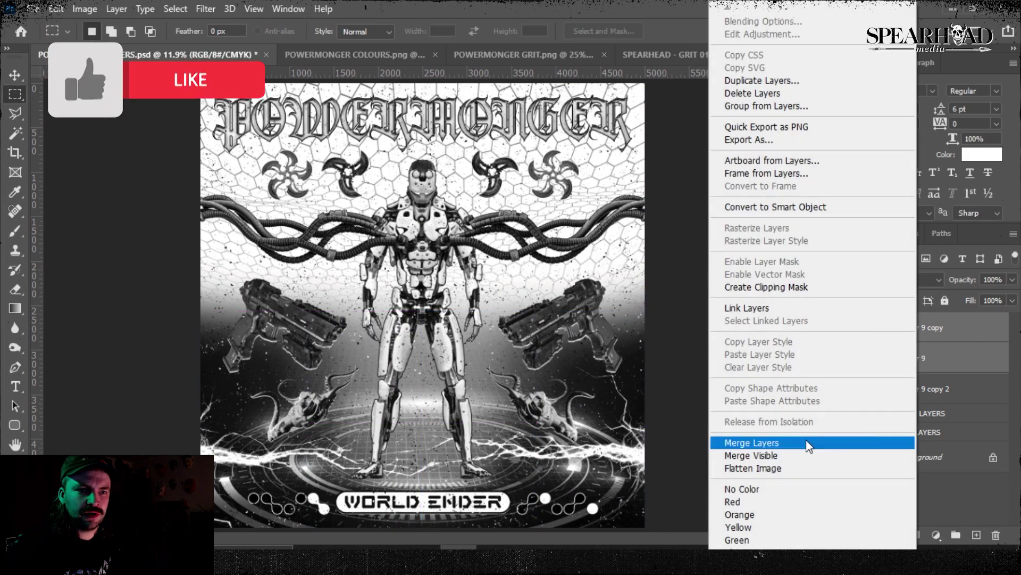
{"action": "left_click", "coordinate": [814, 442]}
- Duplicate the merged grit, move it down slightly, and nudge it left
{"action": "right_click", "coordinate": [920, 347]}
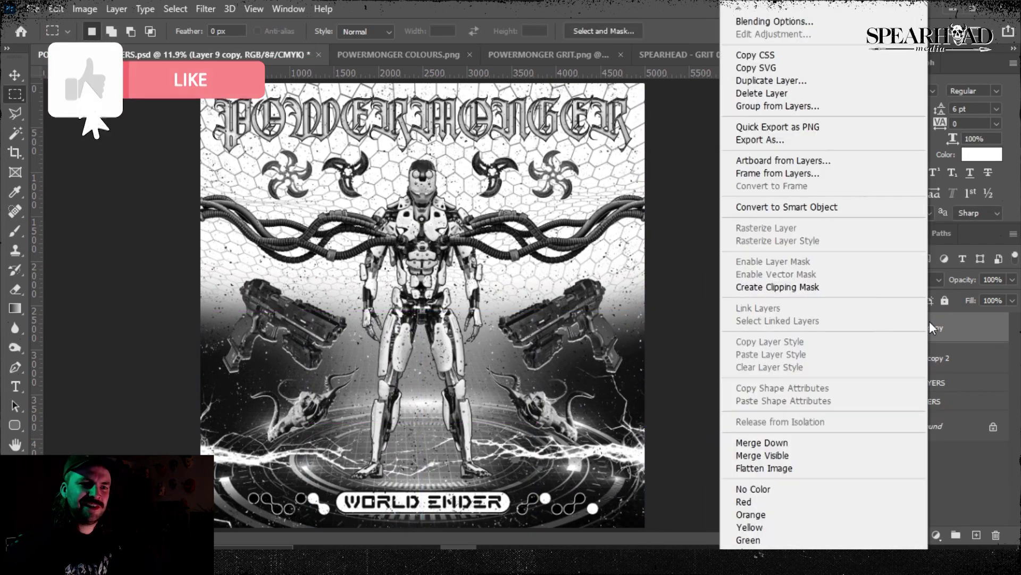
{"action": "left_click", "coordinate": [800, 84]}
{"action": "key", "text": "Return"}
{"action": "key", "text": "ctrl+t"}
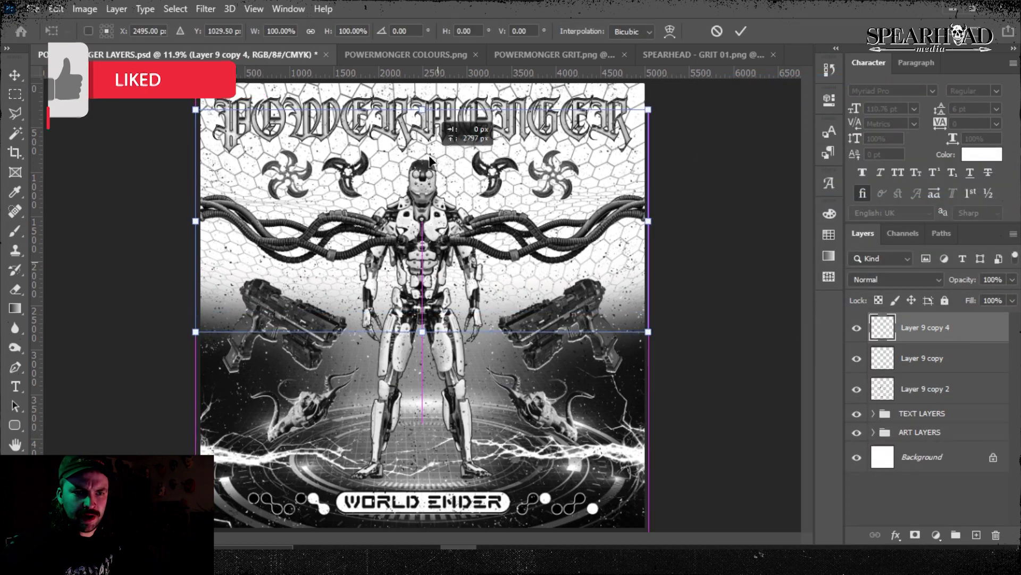
{"action": "left_click_drag", "start_coordinate": [430, 172], "coordinate": [506, 213]}
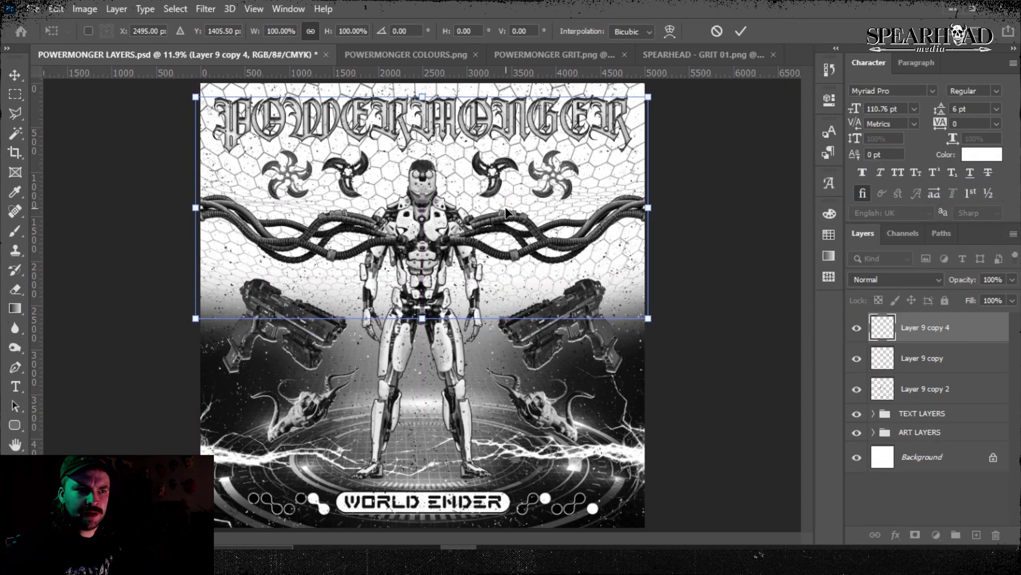
{"action": "key", "text": "shift+Left"}
{"action": "key", "text": "Return"}
{"action": "key", "text": "m"}
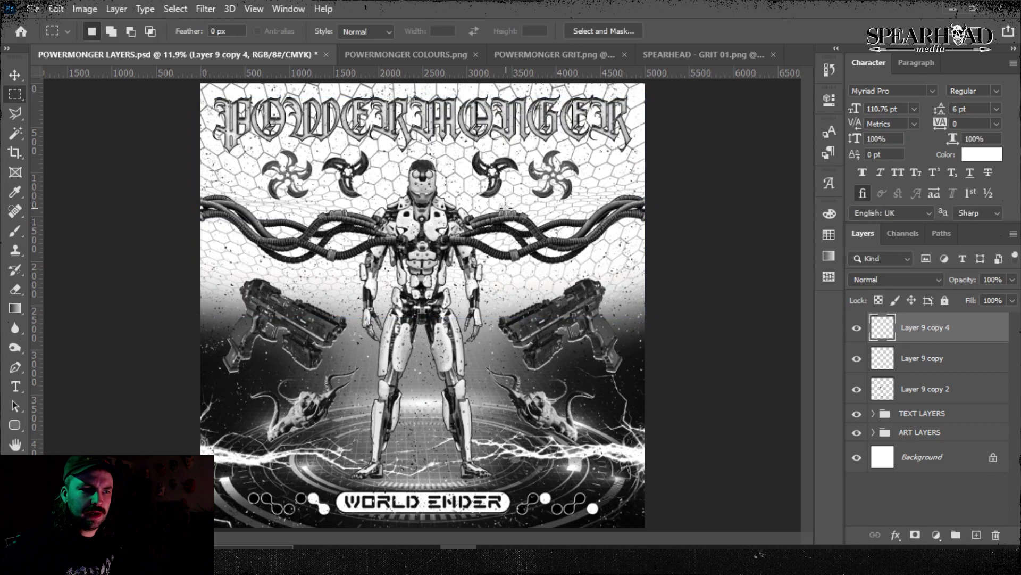
- Nudge Layer 9 copy 4 upward and merge Layer 9 copy into it
{"action": "key", "text": "ctrl+t"}
{"action": "key", "text": "shift+Up"}
{"action": "key", "text": "shift+Up"}
{"action": "key", "text": "shift+Up"}
{"action": "key", "text": "shift+Up"}
{"action": "key", "text": "shift+Up"}
{"action": "key", "text": "shift+Up"}
{"action": "key", "text": "shift+Up"}
{"action": "key", "text": "shift+Up"}
{"action": "key", "text": "shift+Up"}
{"action": "key", "text": "shift+Up"}
{"action": "key", "text": "shift+Up"}
{"action": "key", "text": "shift+Up"}
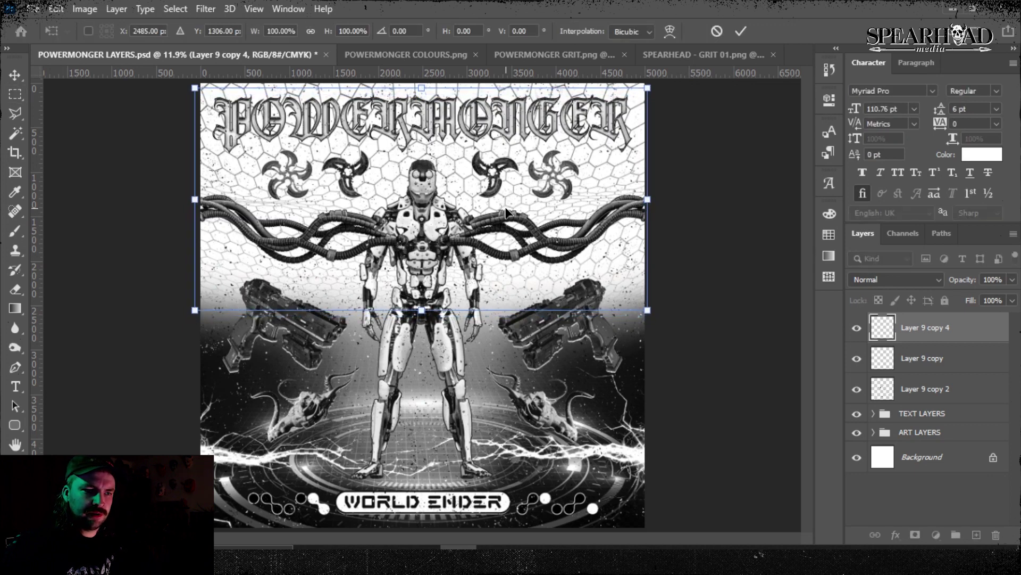
{"action": "key", "text": "Return"}
{"action": "key", "text": "m"}
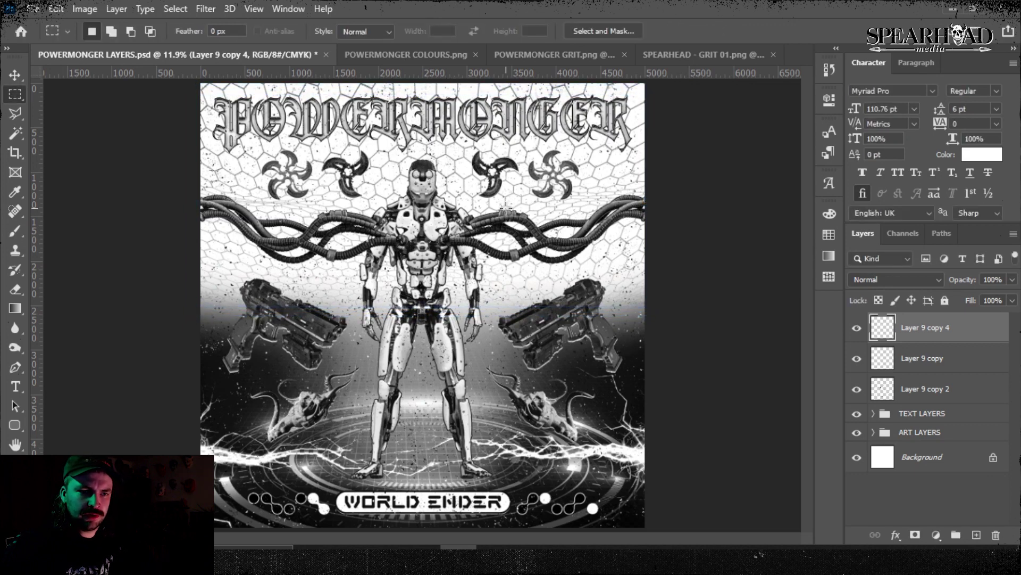
{"action": "right_click", "coordinate": [928, 361]}
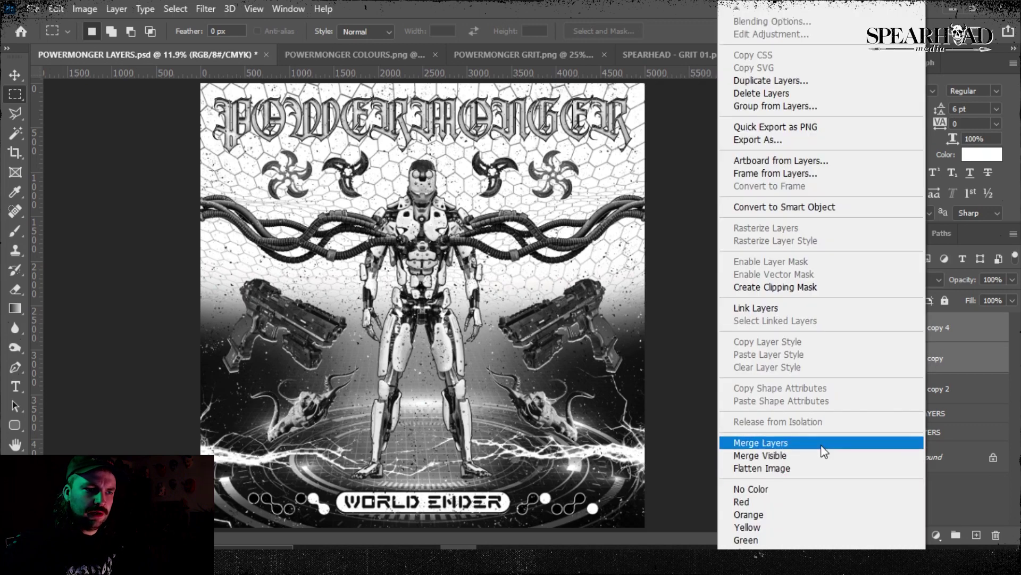
{"action": "left_click", "coordinate": [822, 447]}
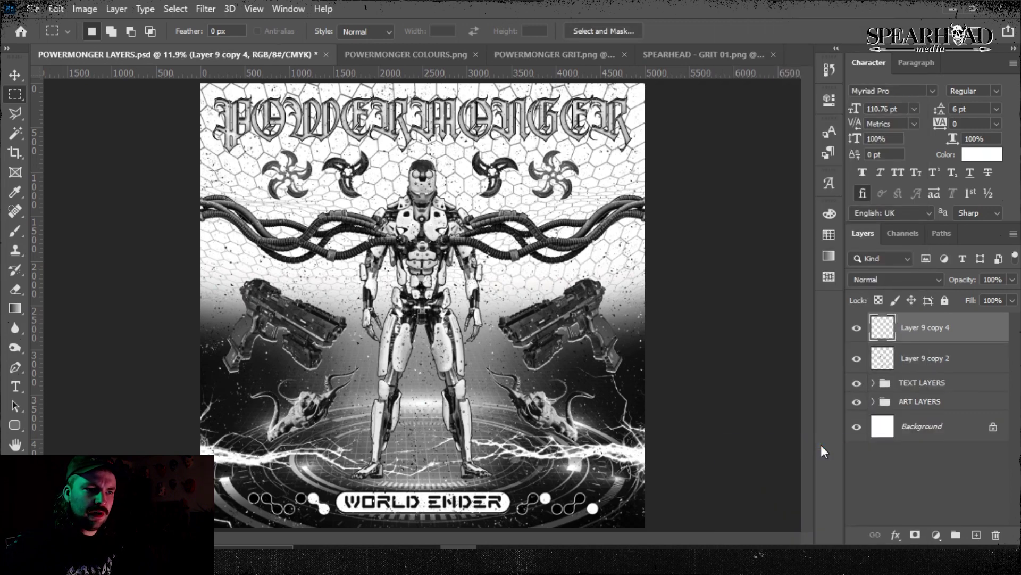
- Duplicate the TEXT LAYERS group, merge the copy into one layer, and hide the original
{"action": "right_click", "coordinate": [922, 382]}
{"action": "left_click", "coordinate": [833, 67]}
{"action": "key", "text": "Return"}
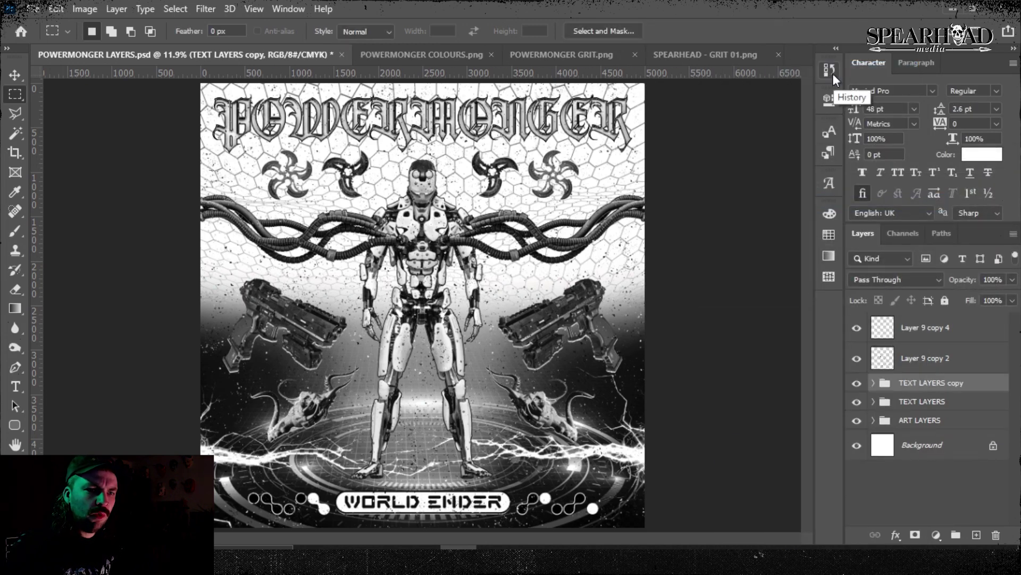
{"action": "right_click", "coordinate": [913, 383]}
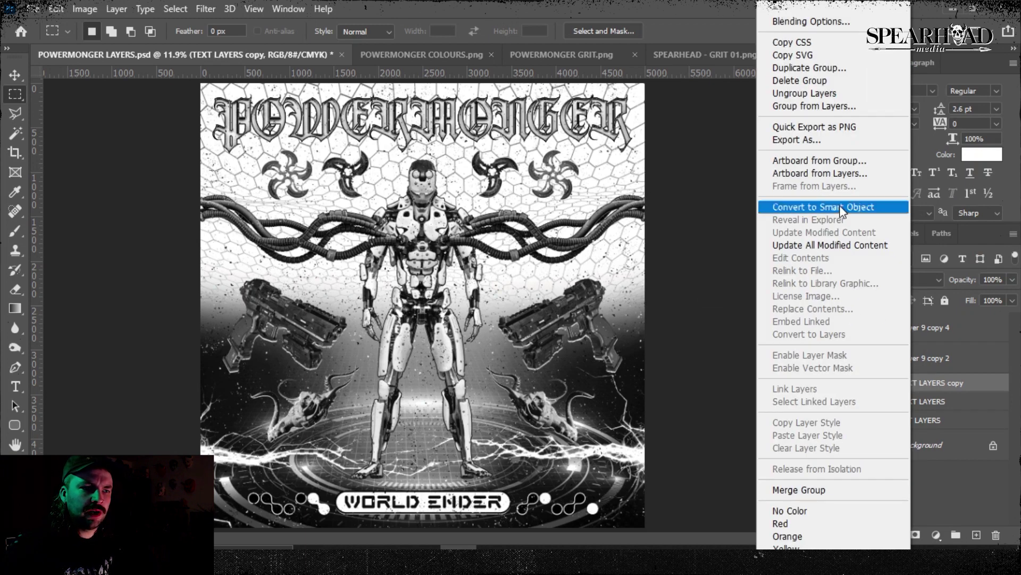
{"action": "left_click", "coordinate": [841, 490]}
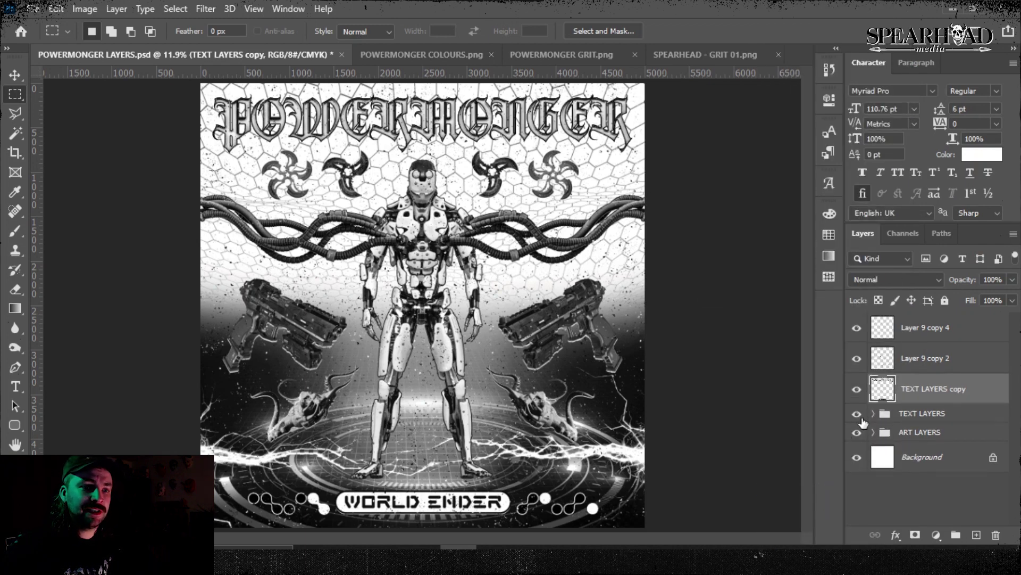
{"action": "left_click", "coordinate": [858, 414]}
- Duplicate the Background layer and the ART LAYERS group, placing TEXT LAYERS below Background copy
{"action": "right_click", "coordinate": [939, 458]}
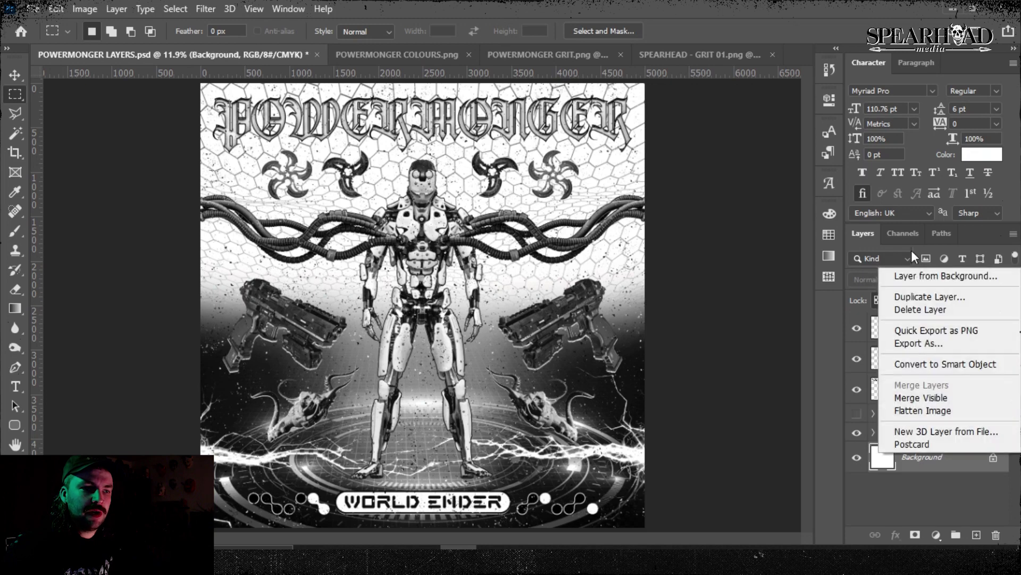
{"action": "left_click", "coordinate": [911, 237]}
{"action": "key", "text": "Return"}
{"action": "left_click_drag", "start_coordinate": [914, 423], "coordinate": [930, 476]}
{"action": "right_click", "coordinate": [929, 420]}
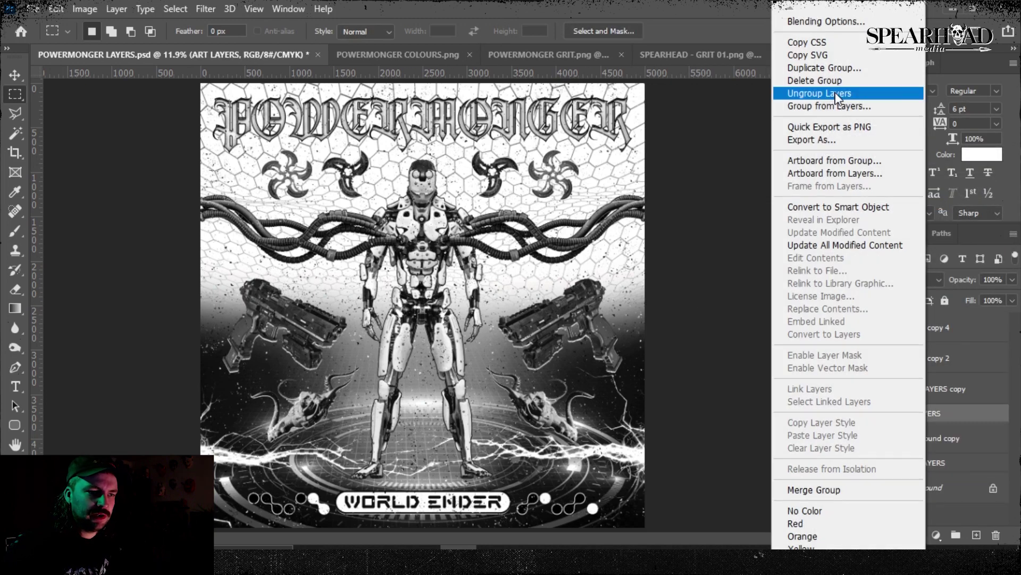
{"action": "left_click", "coordinate": [833, 70]}
{"action": "key", "text": "Return"}
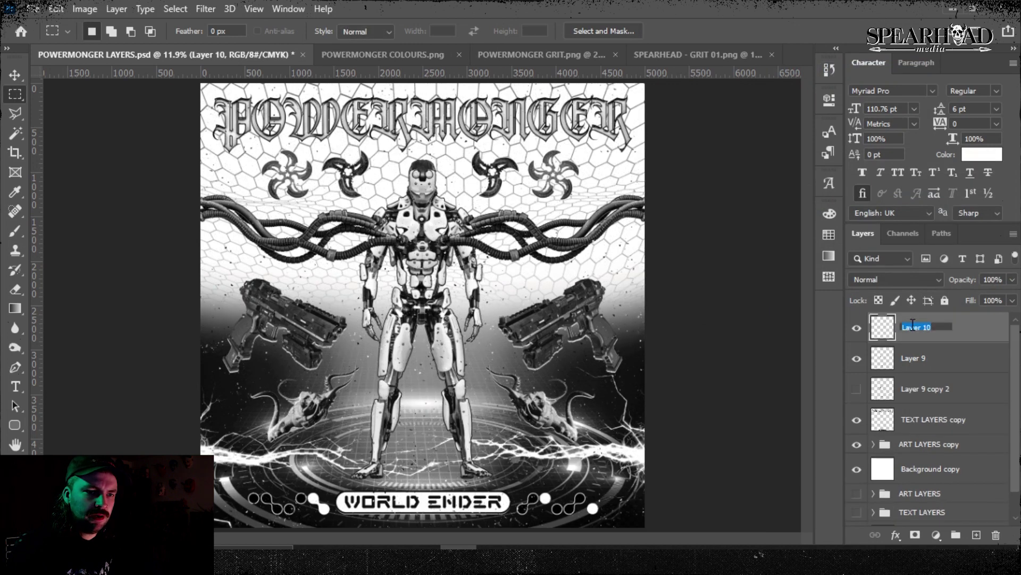
- Rename Layer 9 to BLACK and delete Layer 9 copy 2
{"action": "double_click", "coordinate": [913, 358]}
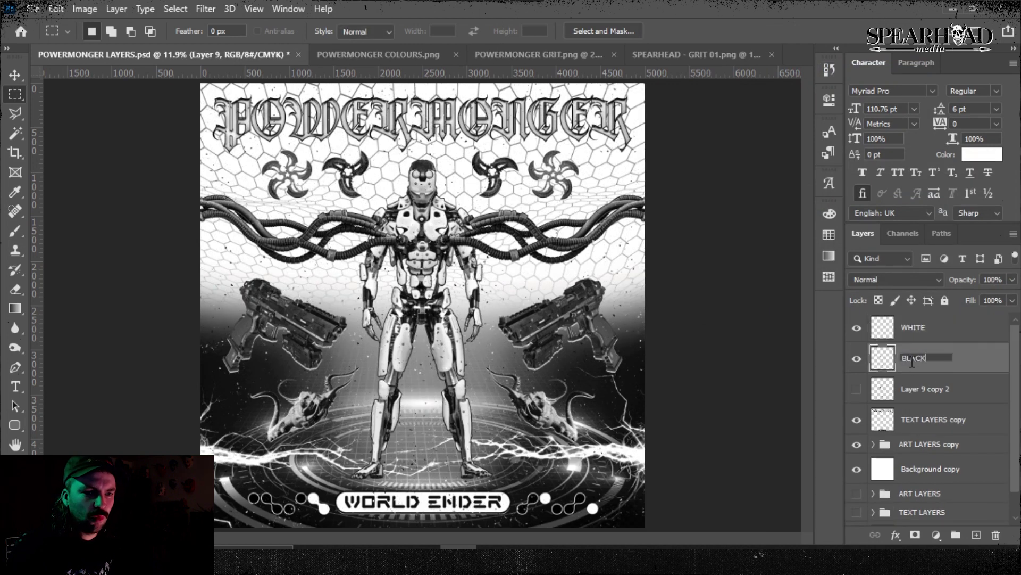
{"action": "type", "text": "BLACK"}
{"action": "left_click", "coordinate": [912, 388]}
{"action": "key", "text": "Delete"}
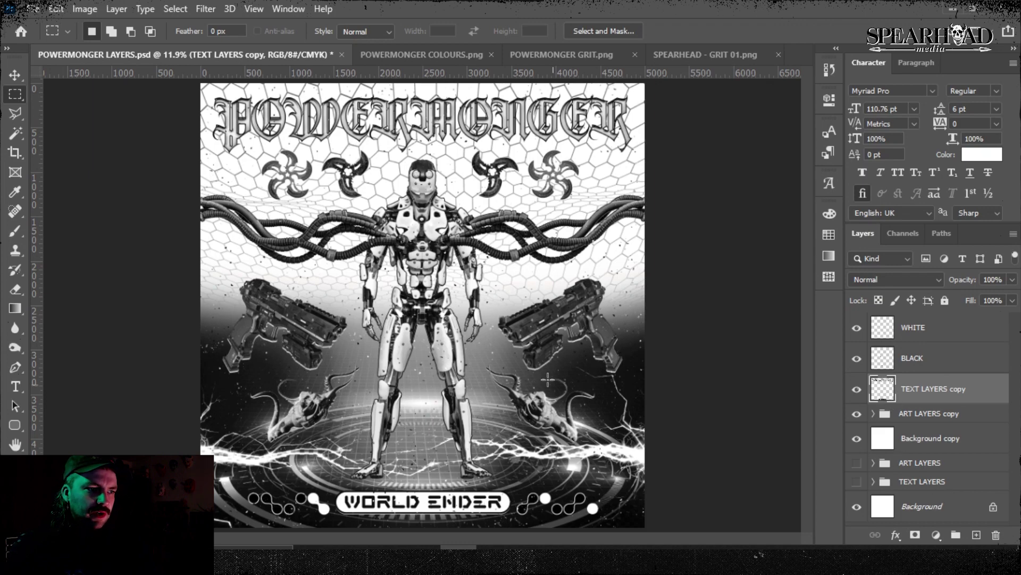
- Save the poster as a Photoshop file renamed from POWERMONGER LAYERS to POWERMONGER TEXTURE
{"action": "left_click", "coordinate": [32, 9]}
{"action": "left_click", "coordinate": [43, 189]}
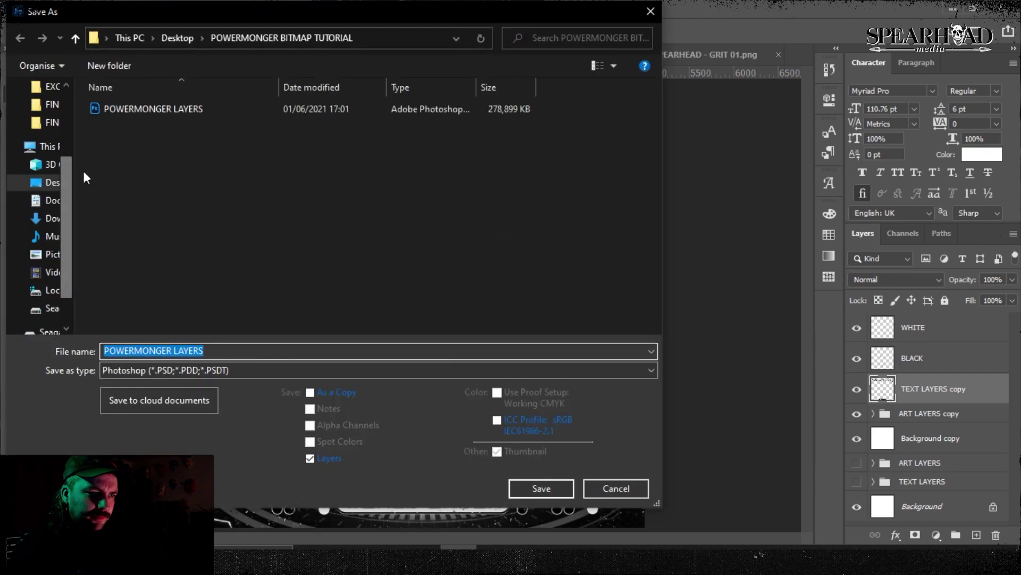
{"action": "left_click", "coordinate": [231, 349]}
{"action": "key", "text": "BackSpace"}
{"action": "key", "text": "BackSpace"}
{"action": "key", "text": "BackSpace"}
{"action": "key", "text": "BackSpace"}
{"action": "key", "text": "BackSpace"}
{"action": "key", "text": "BackSpace"}
{"action": "type", "text": "TEXTURE"}
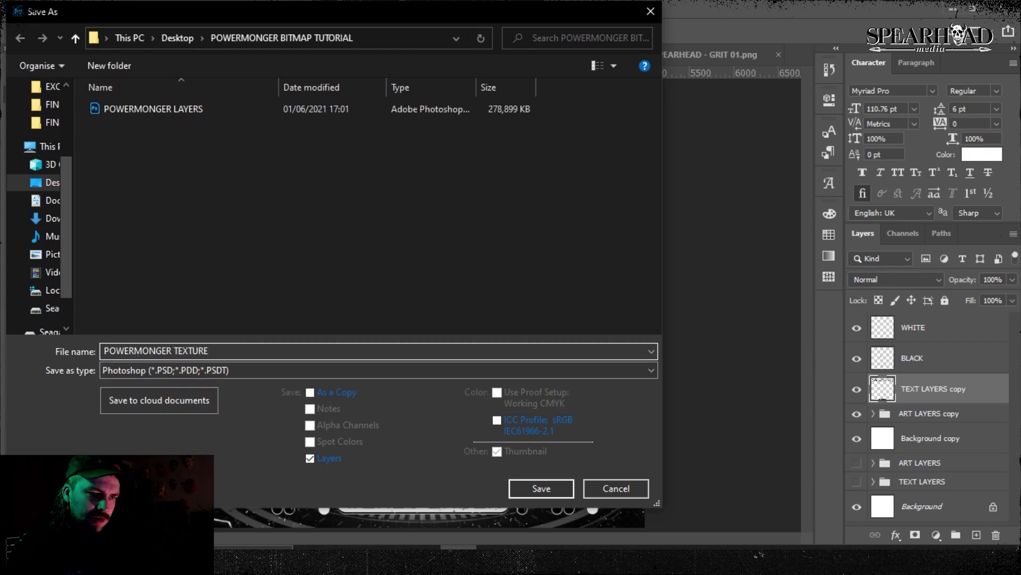
{"action": "key", "text": "Return"}
{"action": "key", "text": "Return"}
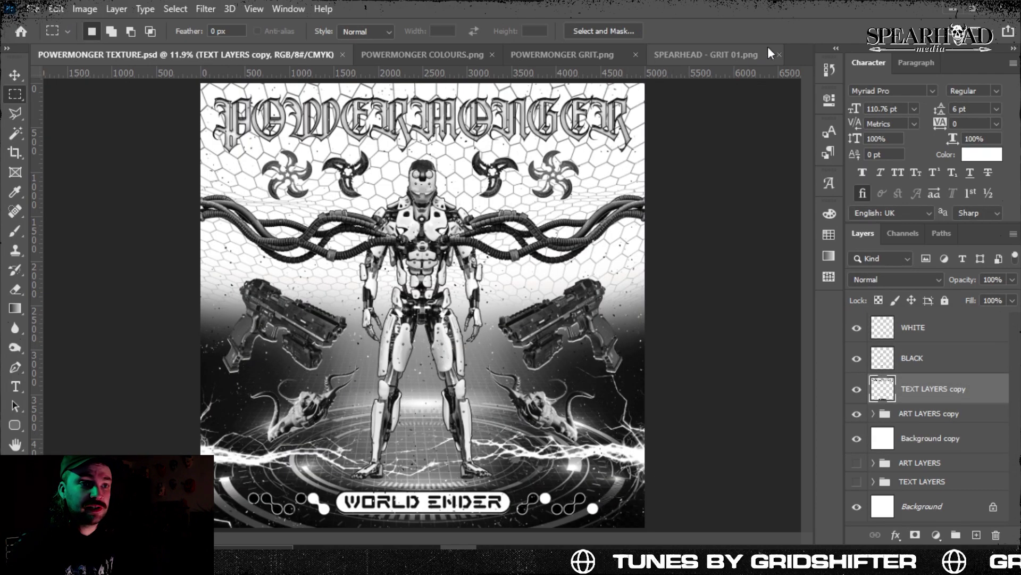
- Close the SPEARHEAD - GRIT 01 image and save the poster as a POWERMONGER TEXTURE PNG
{"action": "left_click", "coordinate": [779, 54]}
{"action": "left_click", "coordinate": [38, 10]}
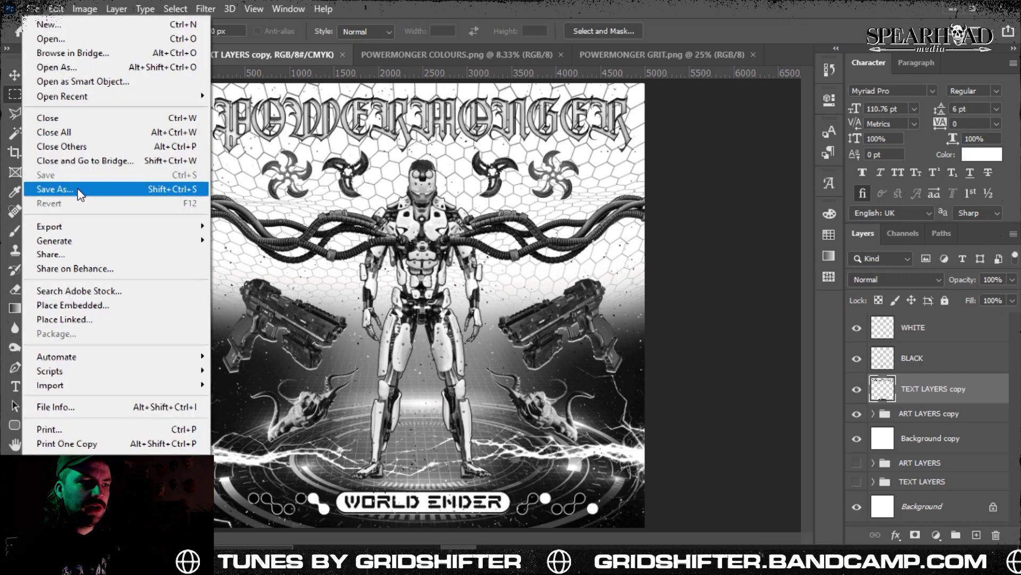
{"action": "left_click", "coordinate": [78, 194]}
{"action": "left_click", "coordinate": [175, 369]}
{"action": "left_click", "coordinate": [165, 264]}
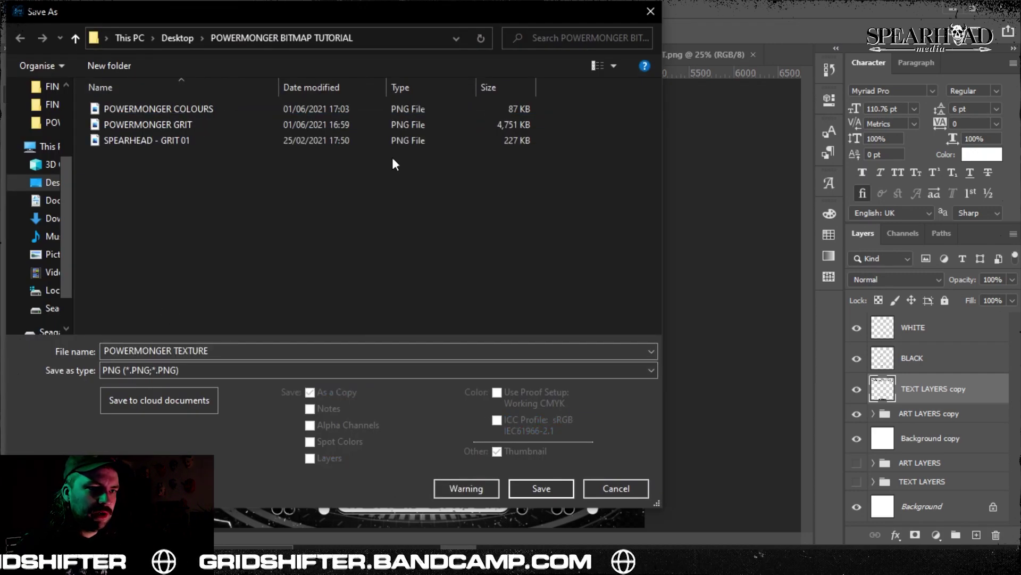
{"action": "left_click", "coordinate": [613, 65]}
{"action": "left_click", "coordinate": [673, 43]}
{"action": "left_click", "coordinate": [539, 491]}
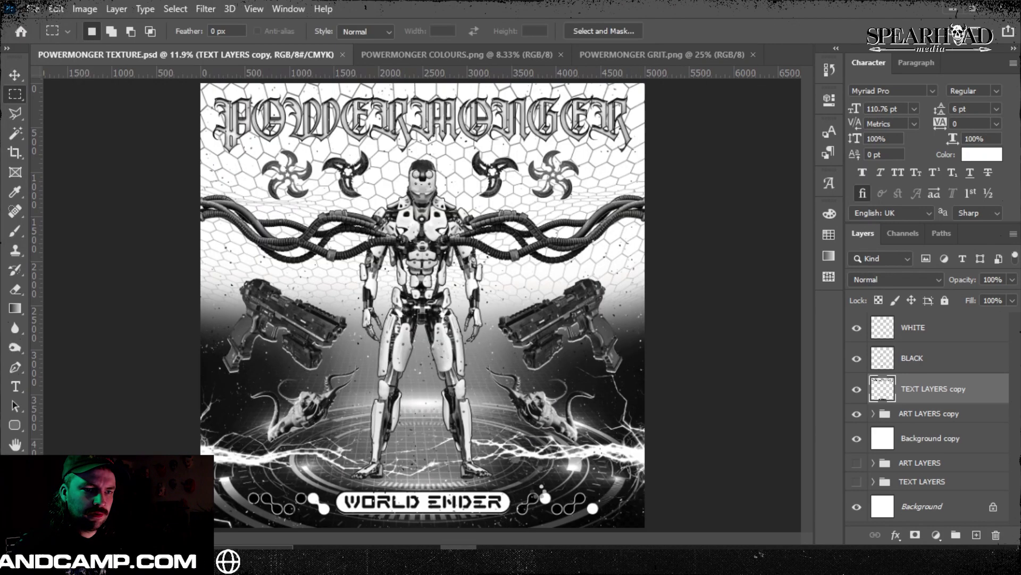
{"action": "left_click", "coordinate": [953, 328]}
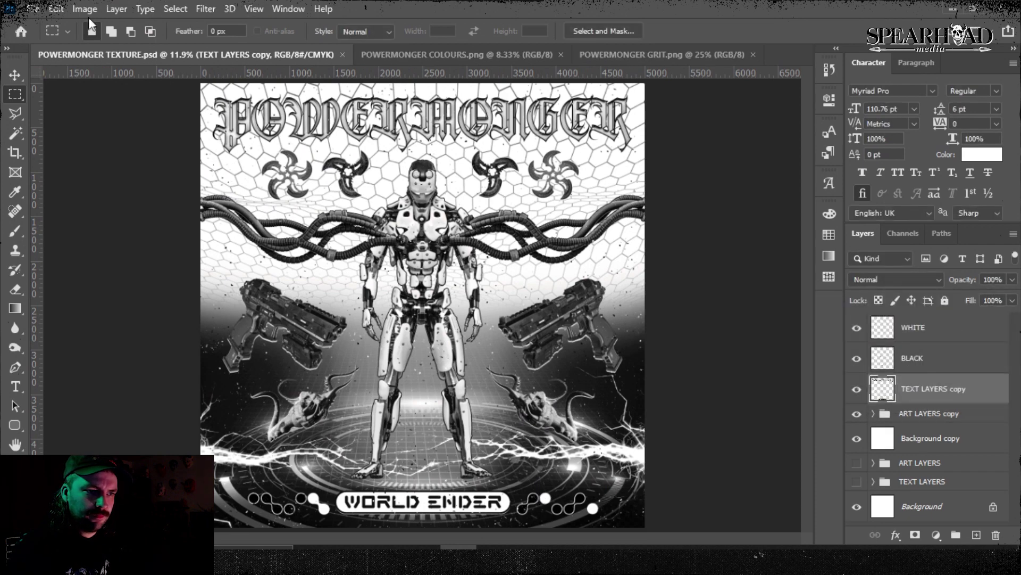
- Open the POWERMONGER TEXTURE PNG file
{"action": "left_click", "coordinate": [32, 8]}
{"action": "left_click", "coordinate": [43, 38]}
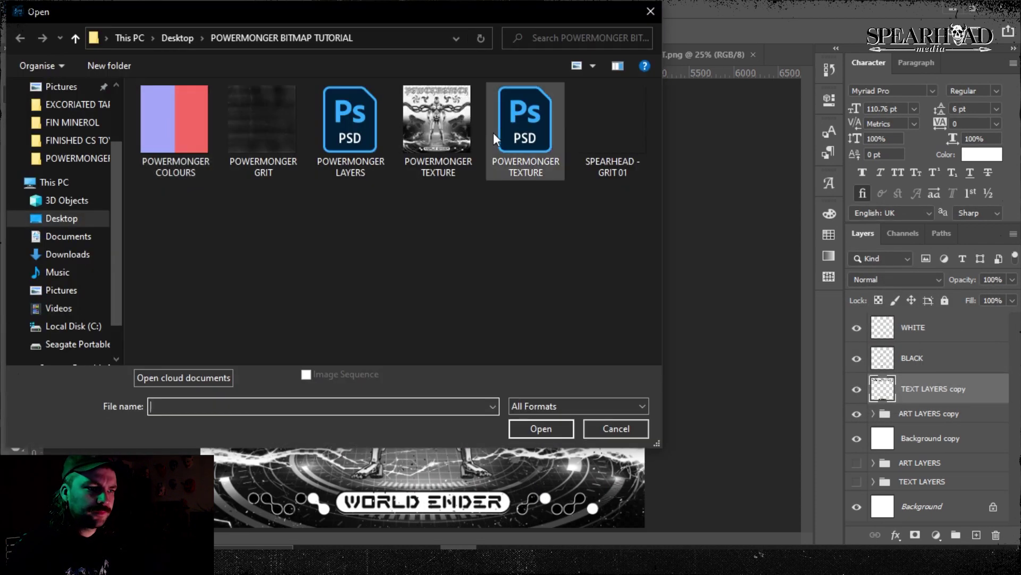
{"action": "double_click", "coordinate": [442, 125]}
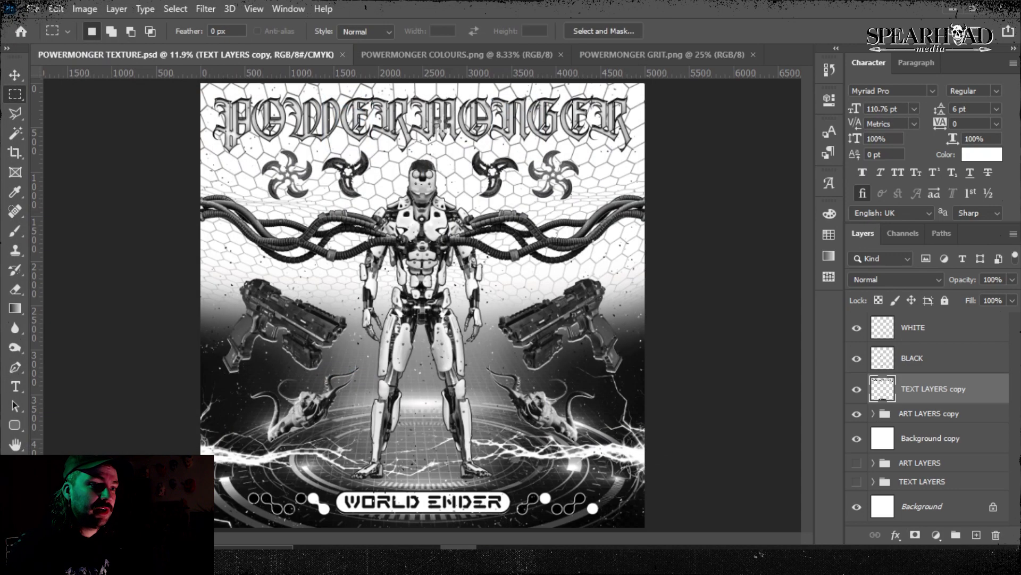
- Convert the PNG poster to Grayscale mode, discarding the colour information
{"action": "key", "text": "ctrl+plus"}
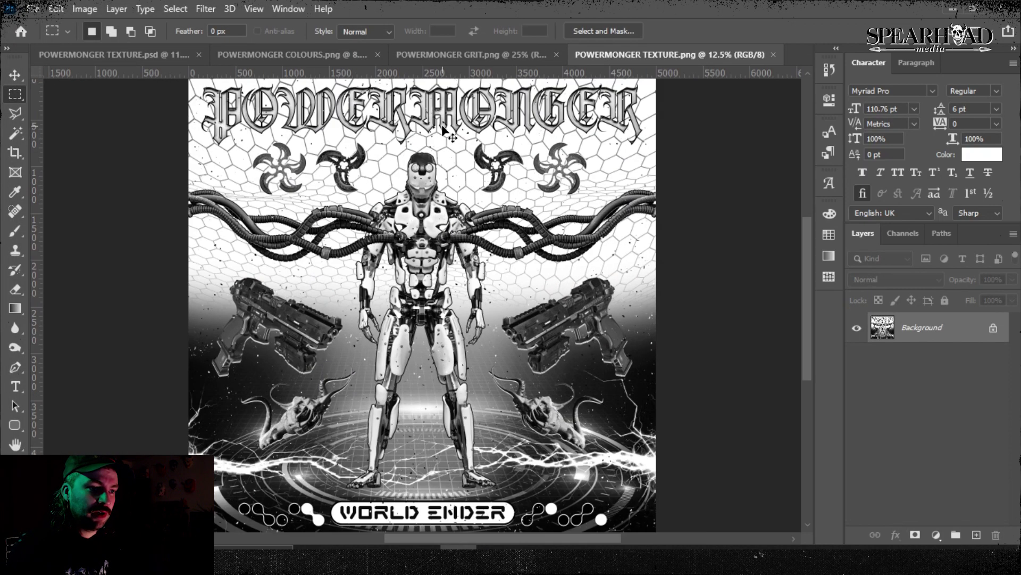
{"action": "left_click", "coordinate": [85, 9]}
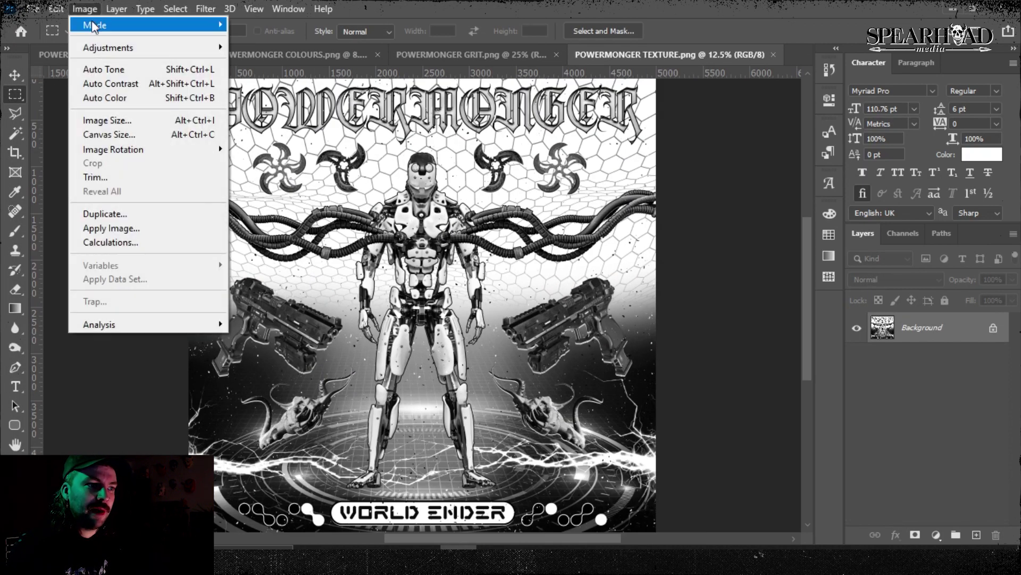
{"action": "mouse_move", "coordinate": [144, 26]}
{"action": "left_click", "coordinate": [261, 39]}
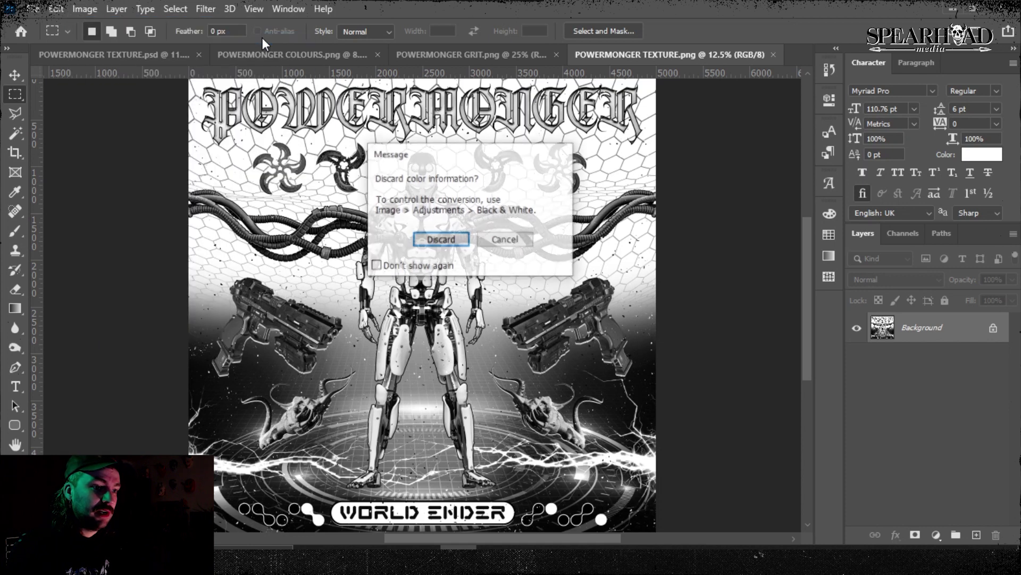
{"action": "left_click", "coordinate": [437, 241]}
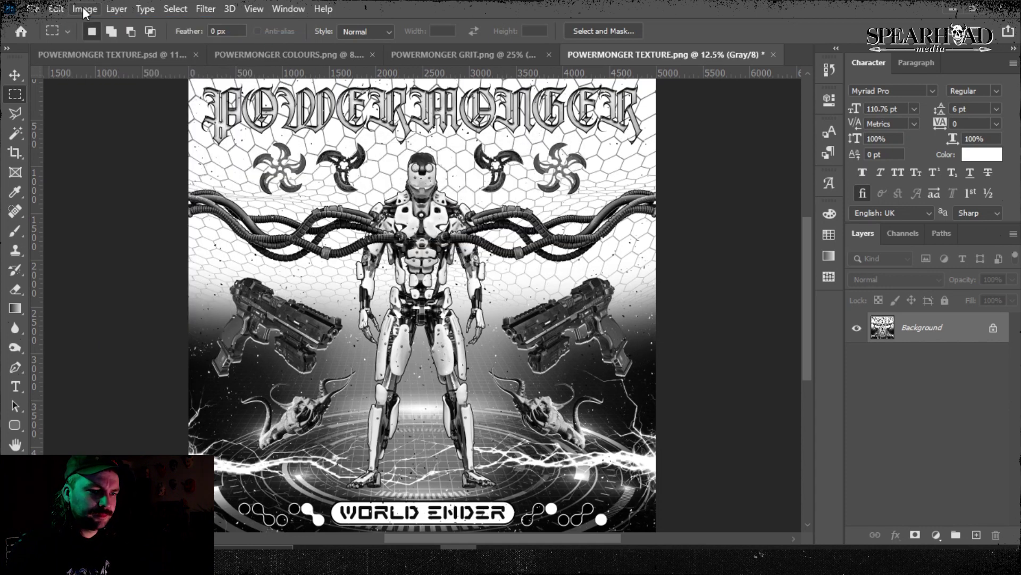
- Apply Levels, raising the black input slightly and darkening midtones to about 0.95
{"action": "left_click", "coordinate": [84, 9]}
{"action": "mouse_move", "coordinate": [109, 45]}
{"action": "left_click", "coordinate": [280, 70]}
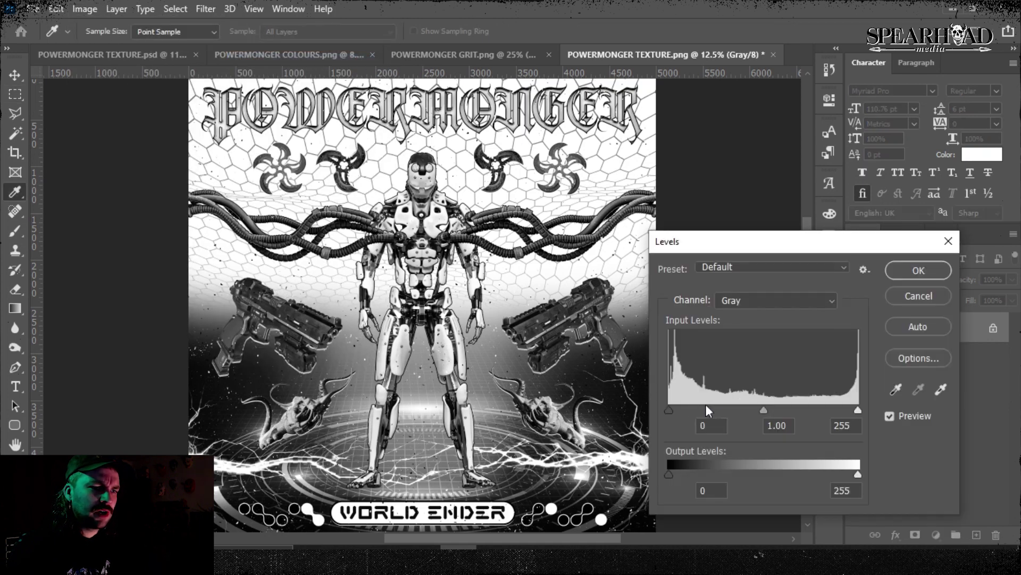
{"action": "left_click_drag", "start_coordinate": [671, 408], "coordinate": [673, 407]}
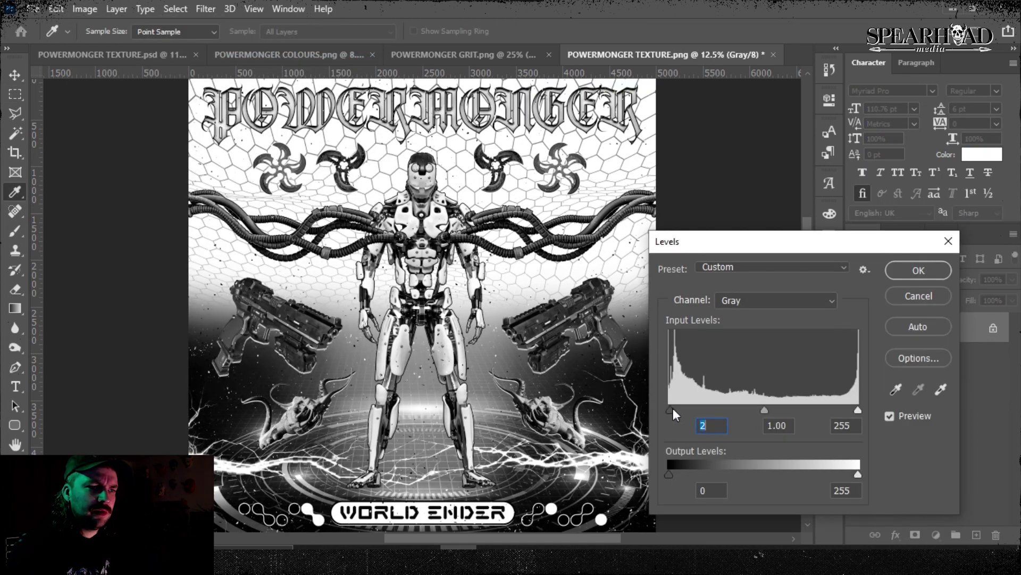
{"action": "mouse_move", "coordinate": [775, 409]}
{"action": "left_mouse_down"}
{"action": "mouse_move", "coordinate": [755, 408]}
{"action": "mouse_move", "coordinate": [767, 408]}
{"action": "left_mouse_up"}
{"action": "left_click", "coordinate": [909, 273]}
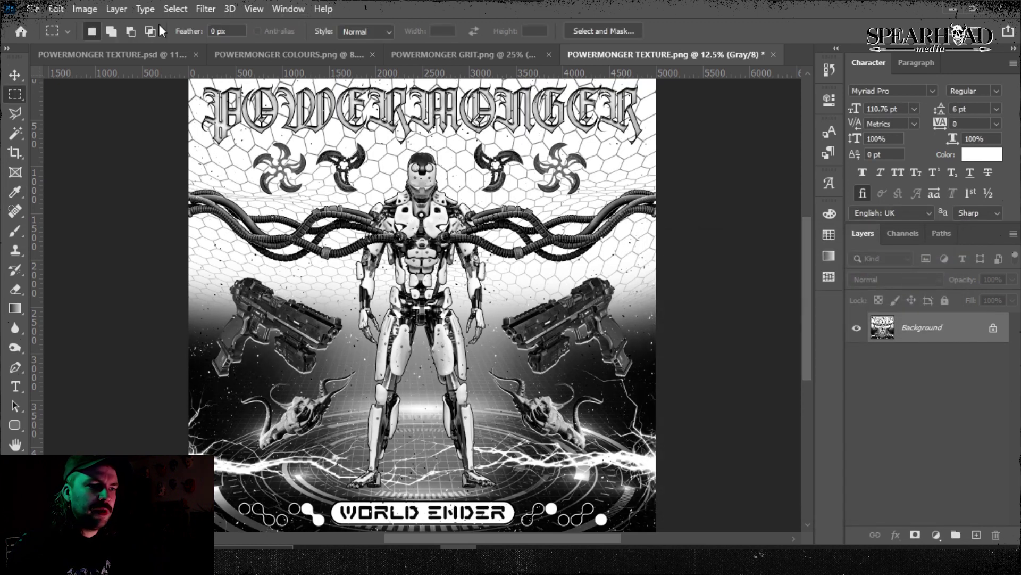
- Cancel an initial Bitmap conversion and review the poster's Image Size settings
{"action": "left_click", "coordinate": [85, 8]}
{"action": "mouse_move", "coordinate": [91, 25]}
{"action": "left_click", "coordinate": [255, 25]}
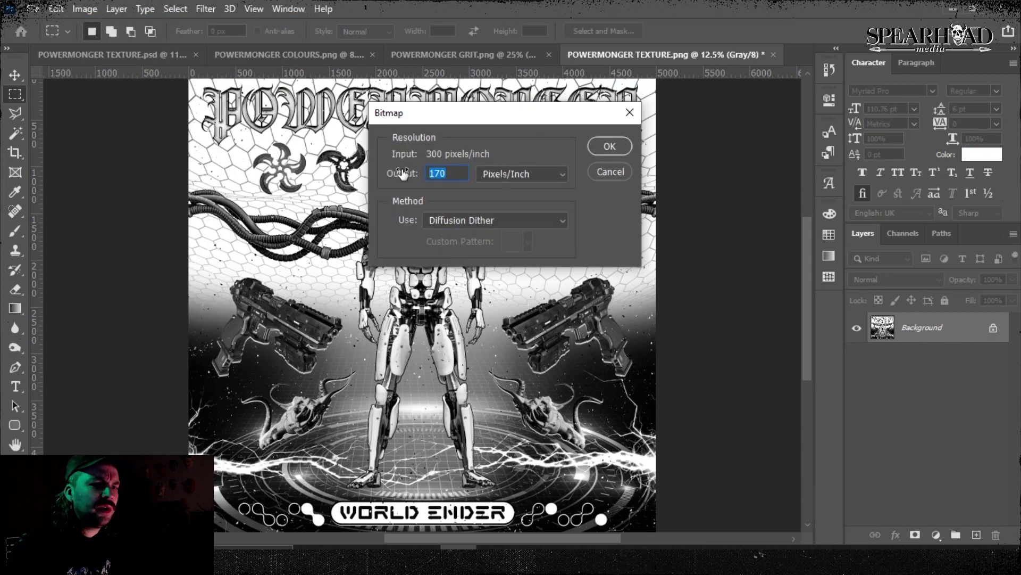
{"action": "left_click", "coordinate": [609, 172]}
{"action": "left_click", "coordinate": [85, 9]}
{"action": "left_click", "coordinate": [140, 118]}
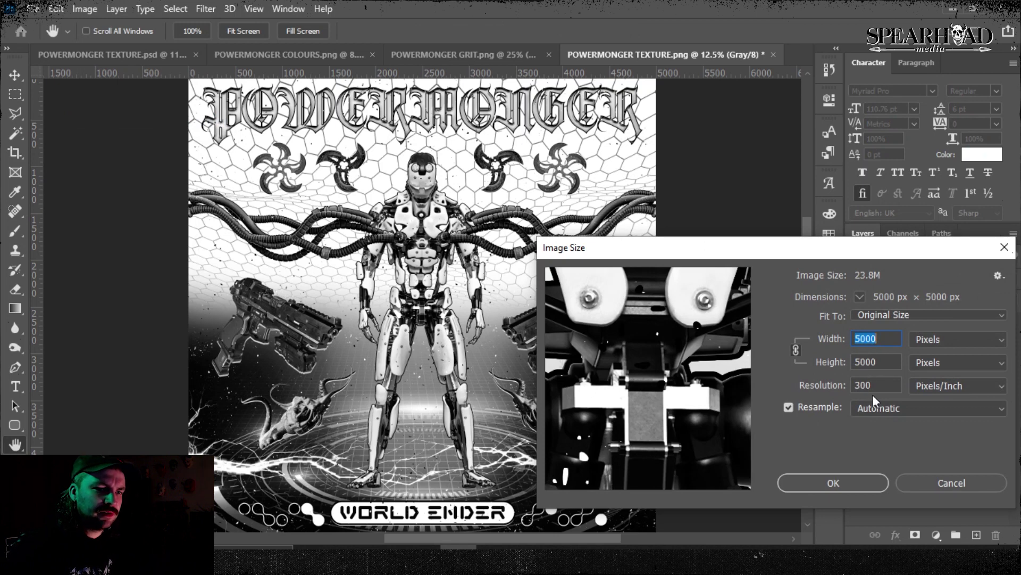
{"action": "left_click", "coordinate": [807, 486]}
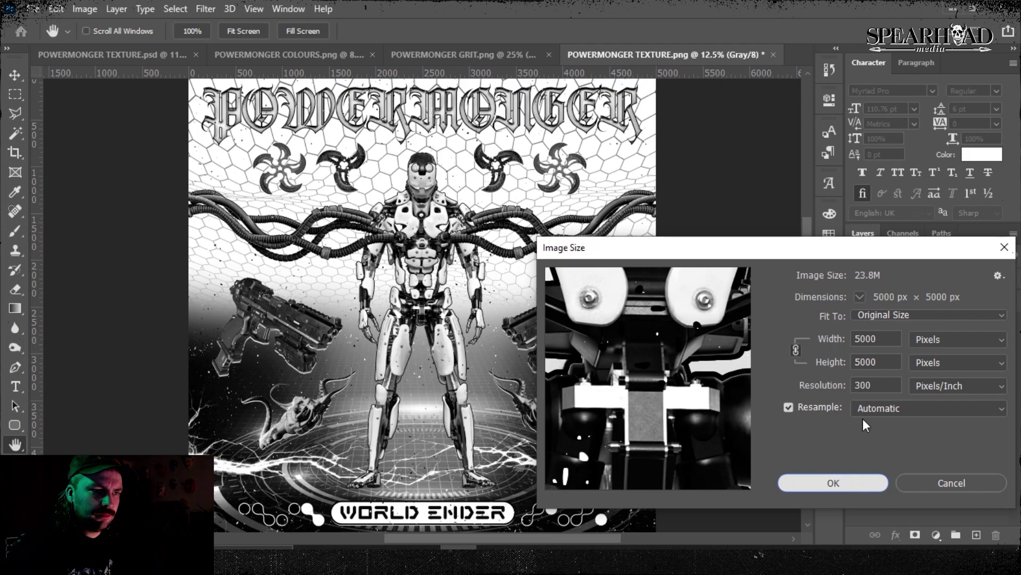
- Convert the poster to a 75 pixels/inch Diffusion Dither bitmap
{"action": "left_click", "coordinate": [85, 9]}
{"action": "mouse_move", "coordinate": [203, 22]}
{"action": "left_click", "coordinate": [247, 24]}
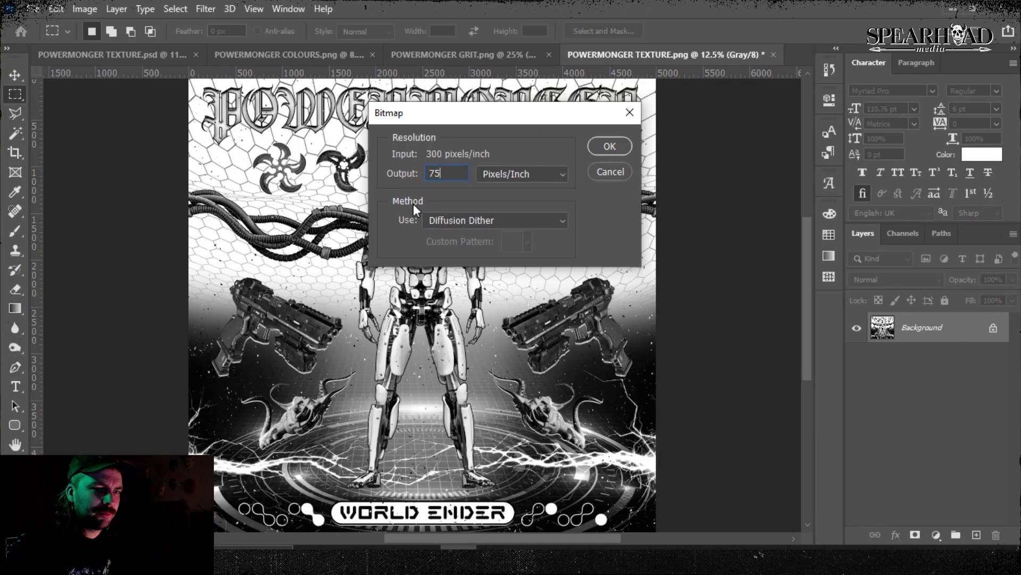
{"action": "left_click", "coordinate": [609, 146]}
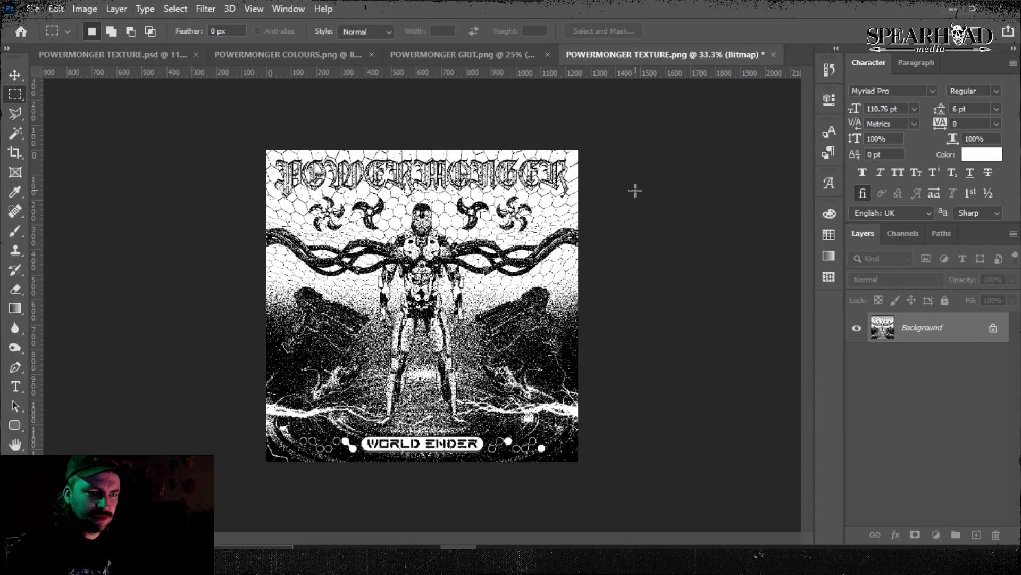
- Raise the bitmap's resolution from 75 to 300 ppi (5000 px), fit it on screen, check its mode
{"action": "key", "text": "ctrl+plus"}
{"action": "key", "text": "ctrl+plus"}
{"action": "key", "text": "ctrl+plus"}
{"action": "key", "text": "ctrl+plus"}
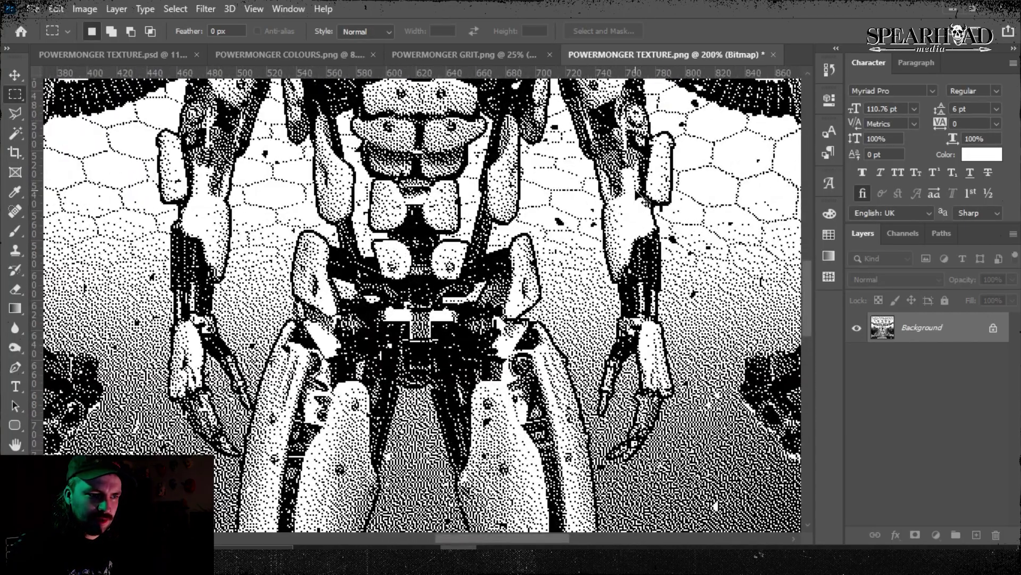
{"action": "key", "text": "ctrl+minus"}
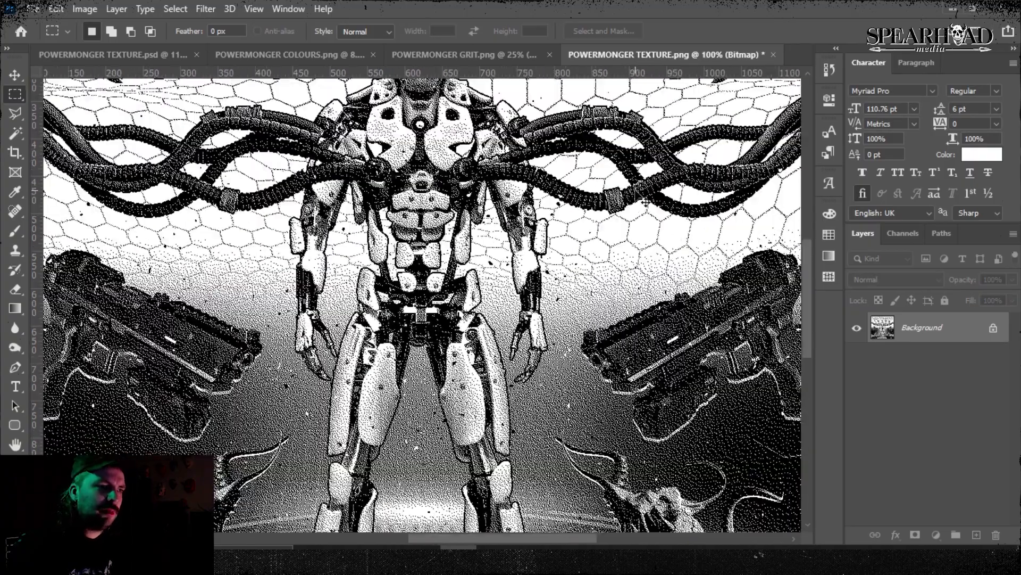
{"action": "left_click", "coordinate": [85, 9]}
{"action": "left_click", "coordinate": [138, 113]}
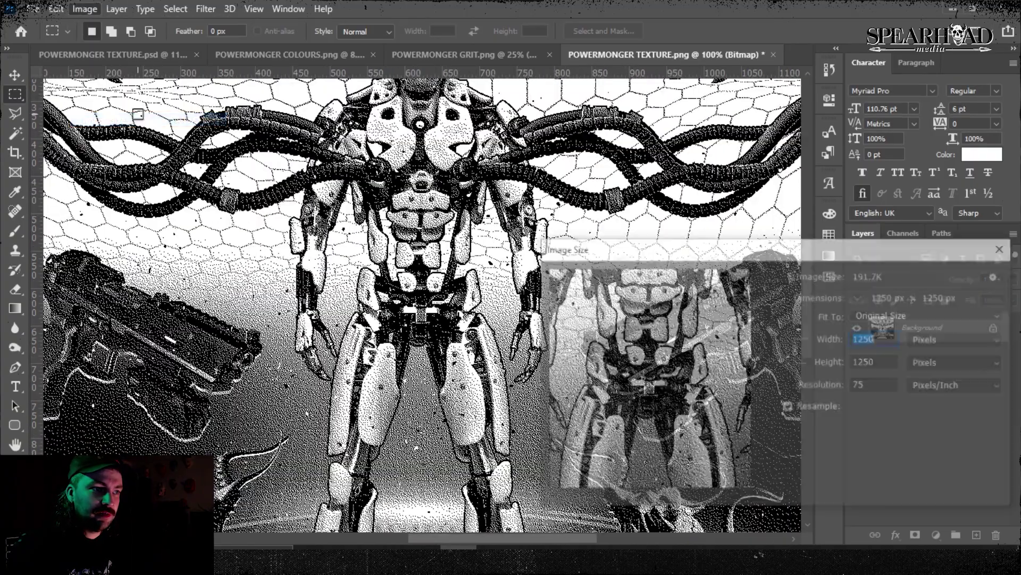
{"action": "double_click", "coordinate": [876, 385]}
{"action": "type", "text": "300"}
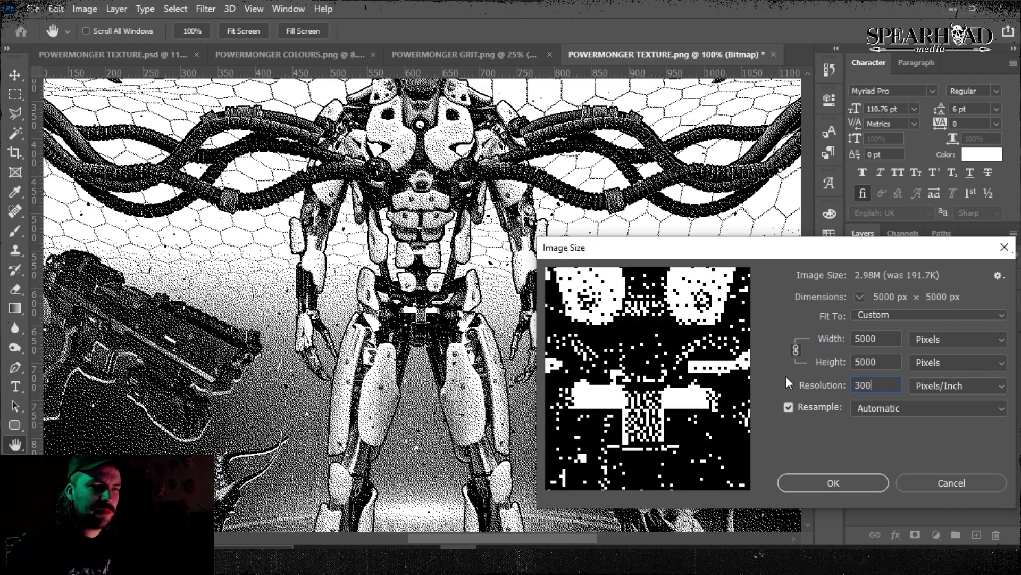
{"action": "key", "text": "Return"}
{"action": "key", "text": "ctrl+0"}
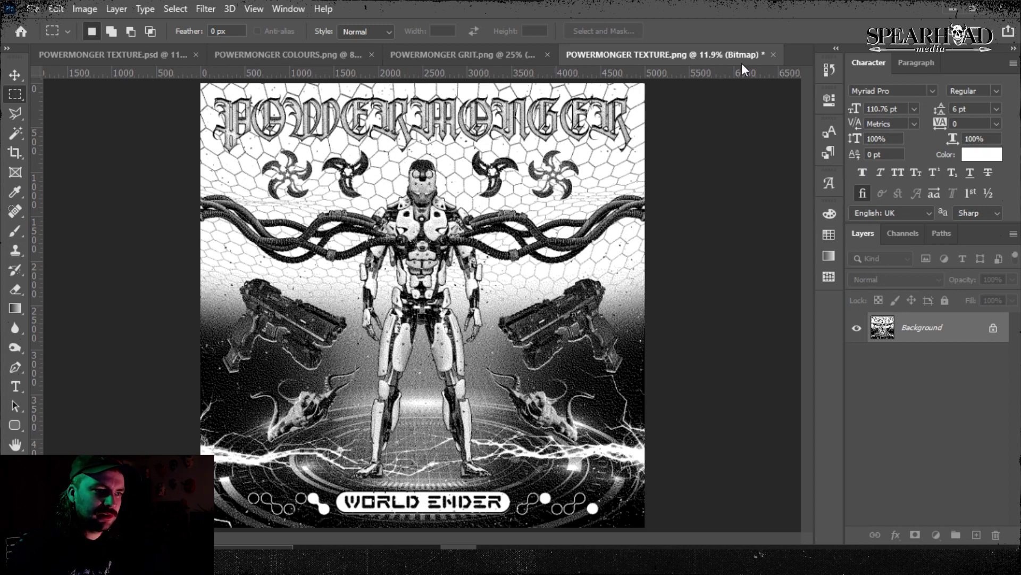
{"action": "left_click", "coordinate": [85, 8]}
{"action": "mouse_move", "coordinate": [222, 33]}
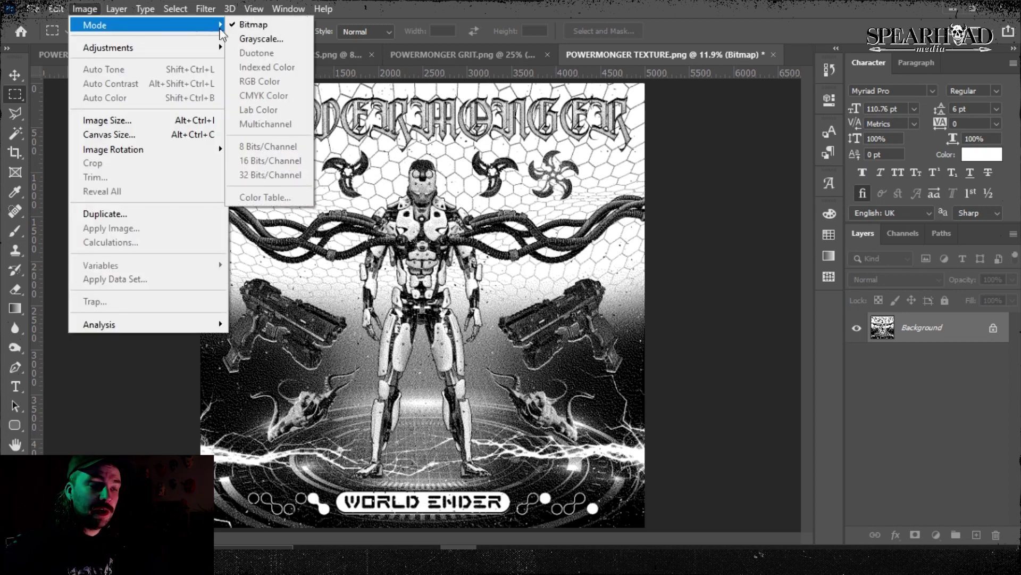
- Create a new 5000 × 5000 px document
{"action": "left_click", "coordinate": [367, 94]}
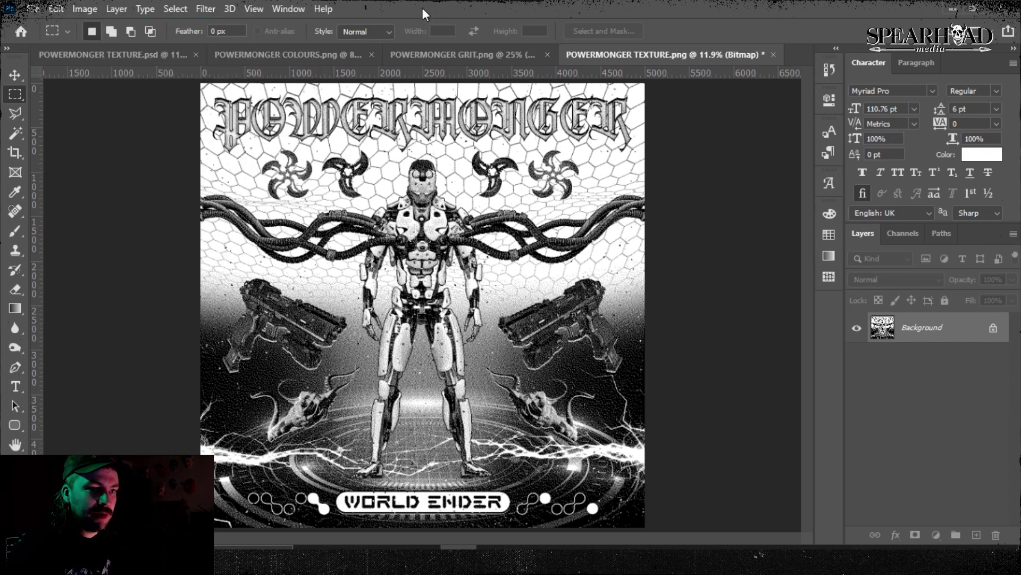
{"action": "key", "text": "ctrl+n"}
{"action": "type", "text": "5000"}
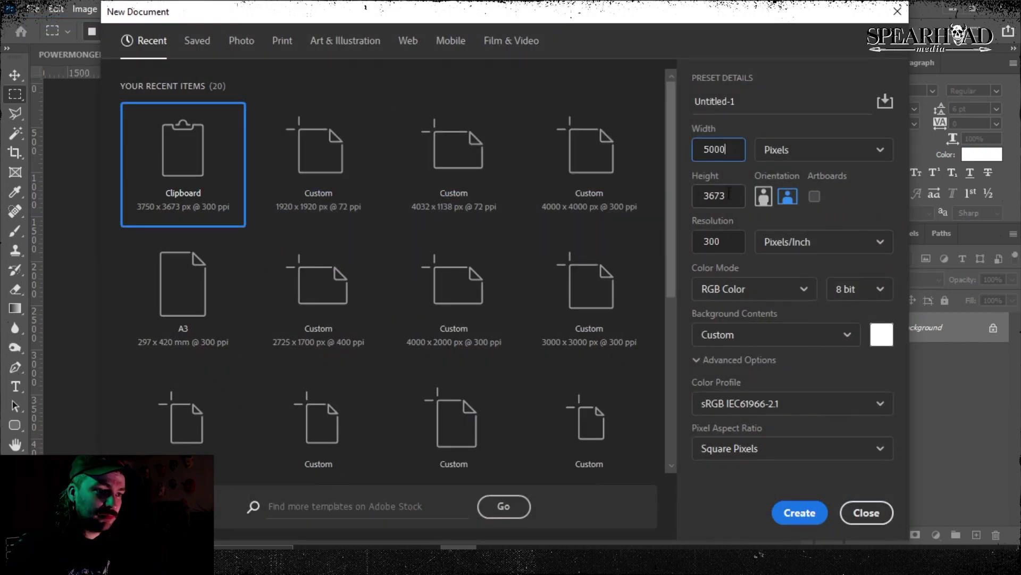
{"action": "key", "text": "Tab"}
{"action": "type", "text": "5000"}
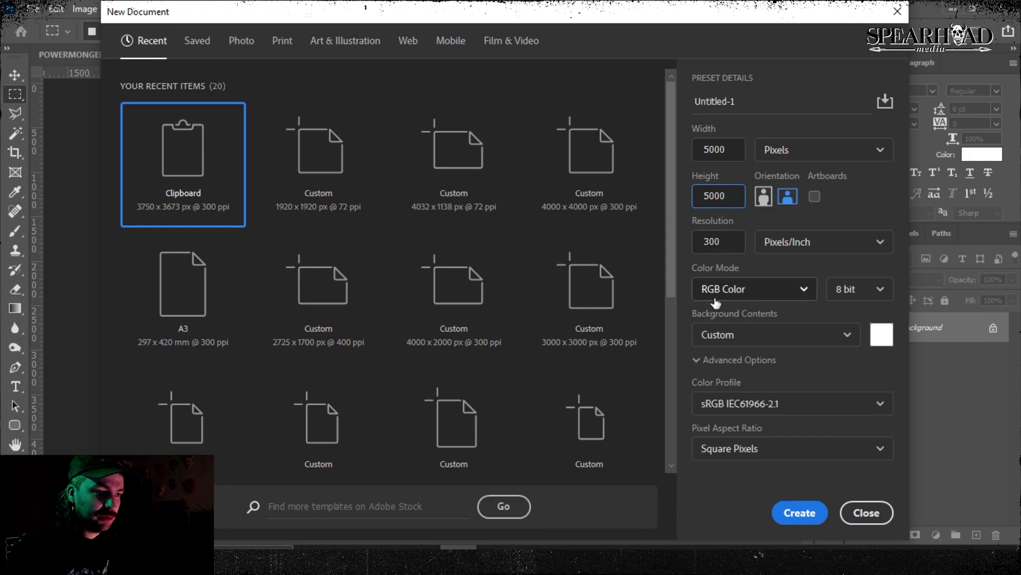
{"action": "left_click", "coordinate": [798, 513]}
- Copy the whole dithered texture and paste it into Untitled-1 as a new layer
{"action": "left_click", "coordinate": [563, 61]}
{"action": "key", "text": "ctrl+minus"}
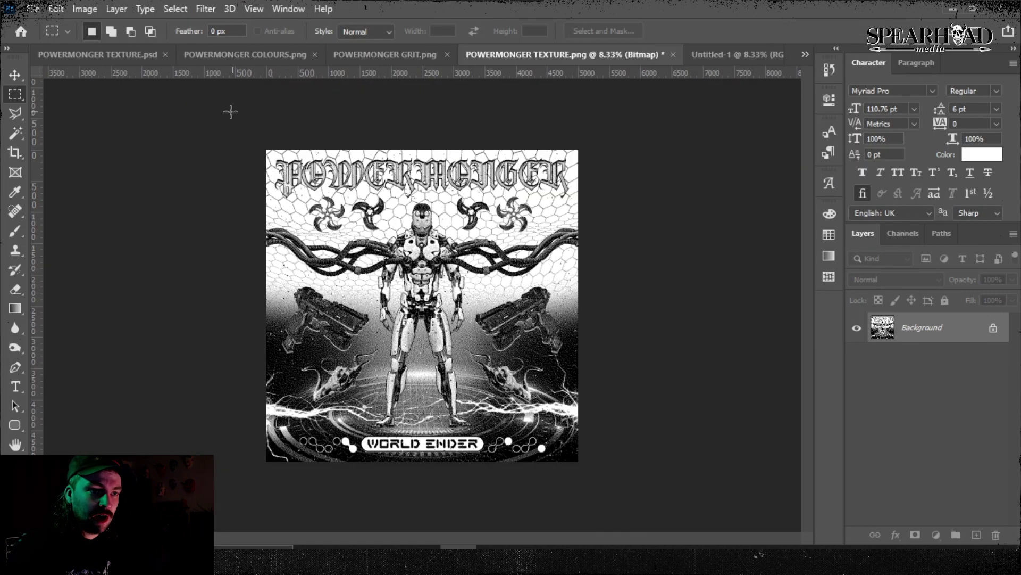
{"action": "left_click_drag", "start_coordinate": [228, 109], "coordinate": [694, 498]}
{"action": "key", "text": "ctrl+c"}
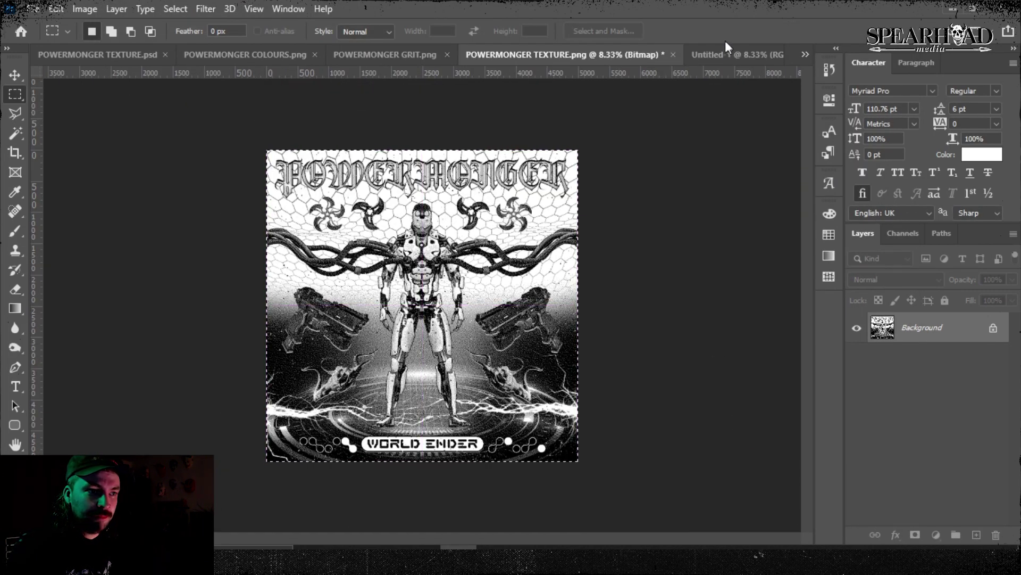
{"action": "left_click", "coordinate": [720, 53]}
{"action": "key", "text": "ctrl+v"}
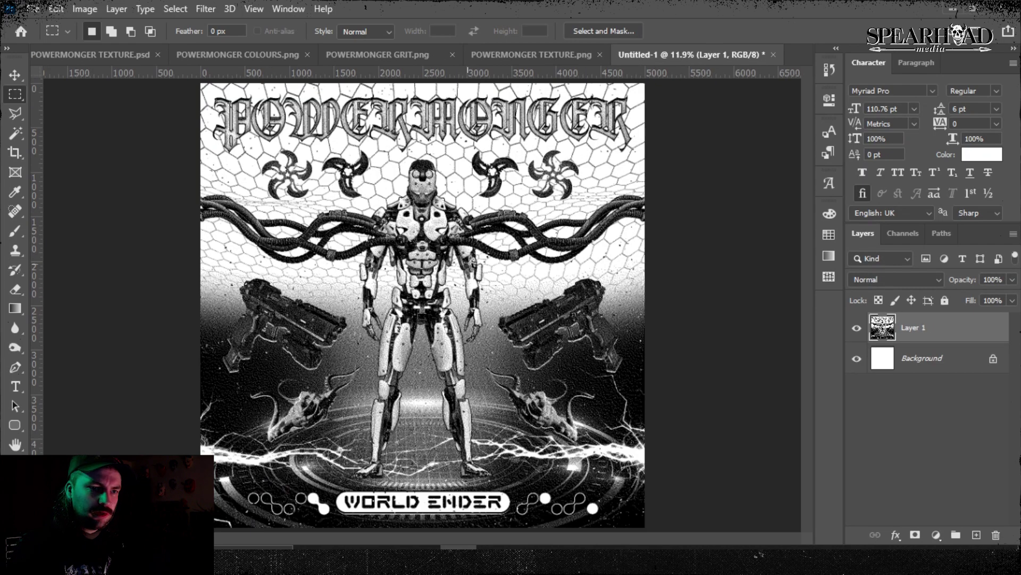
{"action": "left_click", "coordinate": [259, 57]}
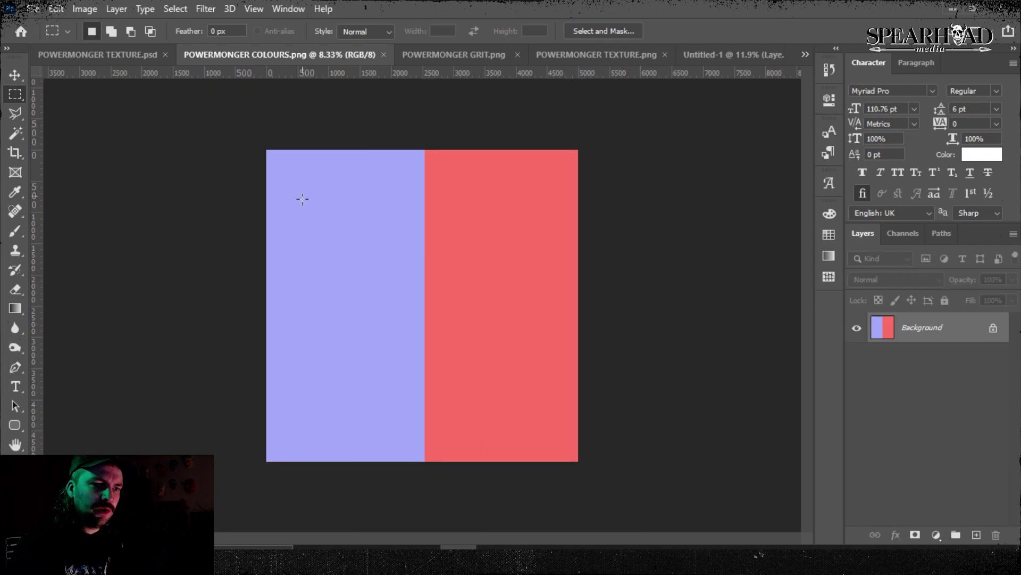
- Sample the lavender swatch colour and add an empty layer in Untitled-1
{"action": "key", "text": "i"}
{"action": "left_click", "coordinate": [355, 266]}
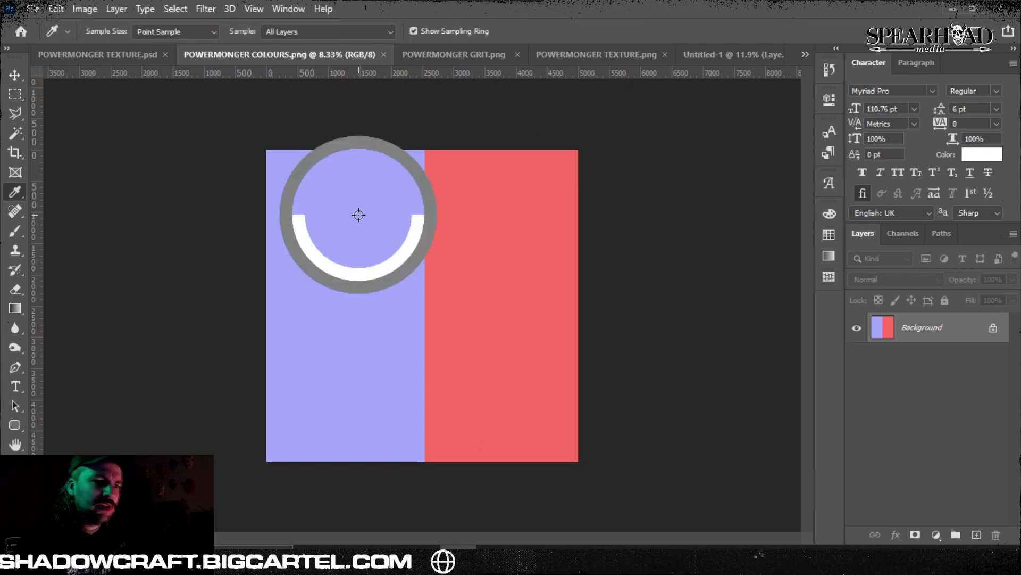
{"action": "left_click", "coordinate": [713, 58]}
{"action": "left_click", "coordinate": [976, 534]}
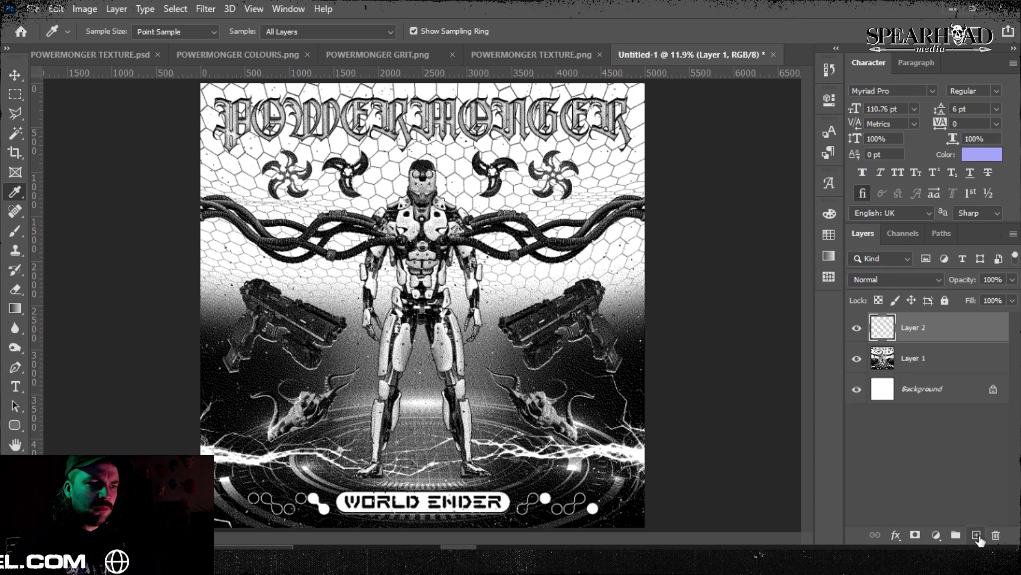
- Fill the new layer with the light lavender colour
{"action": "key", "text": "shift+F5"}
{"action": "left_click", "coordinate": [883, 317]}
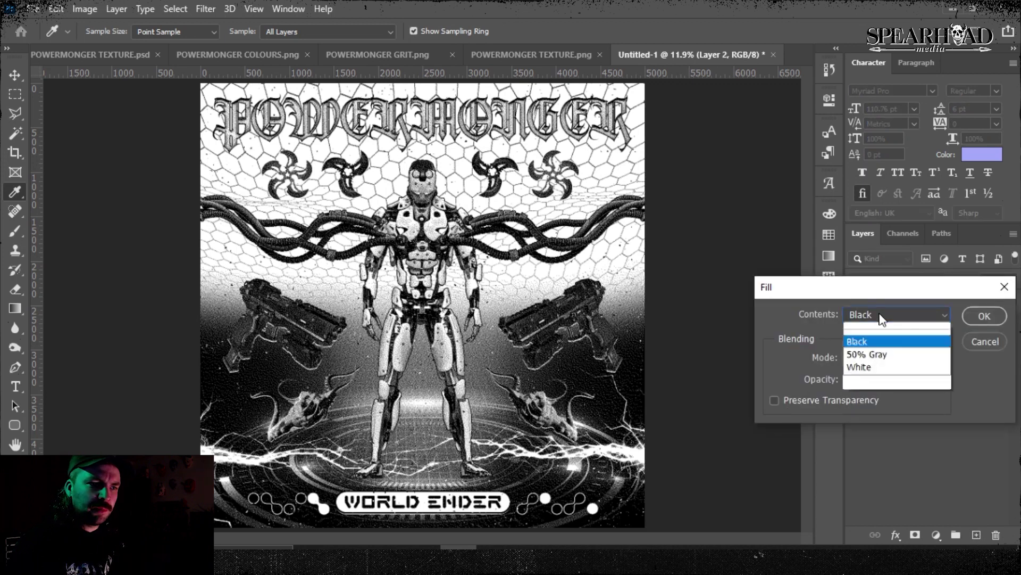
{"action": "left_click", "coordinate": [864, 353]}
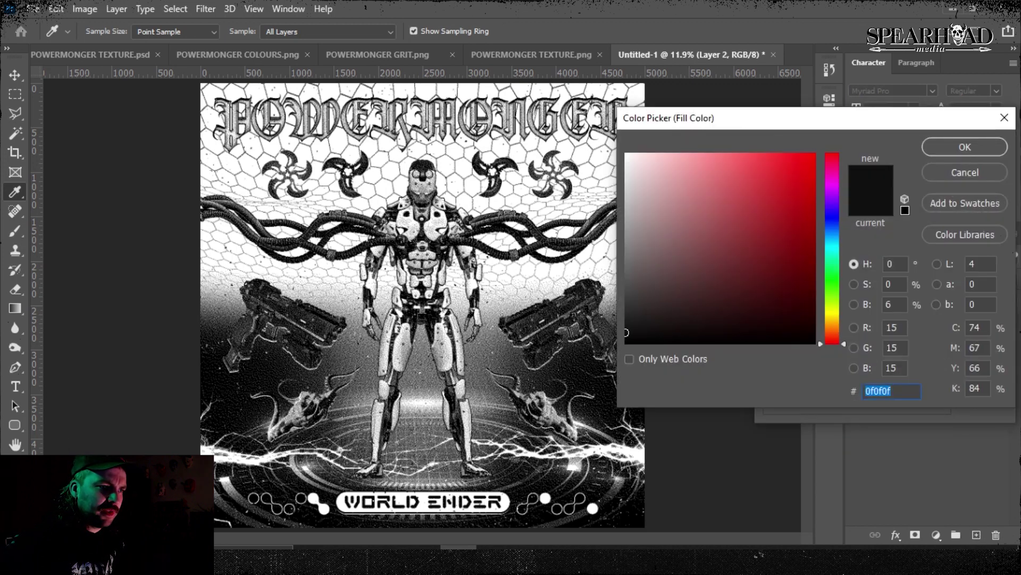
{"action": "left_click", "coordinate": [832, 219]}
{"action": "left_click", "coordinate": [691, 156]}
{"action": "left_click", "coordinate": [947, 146]}
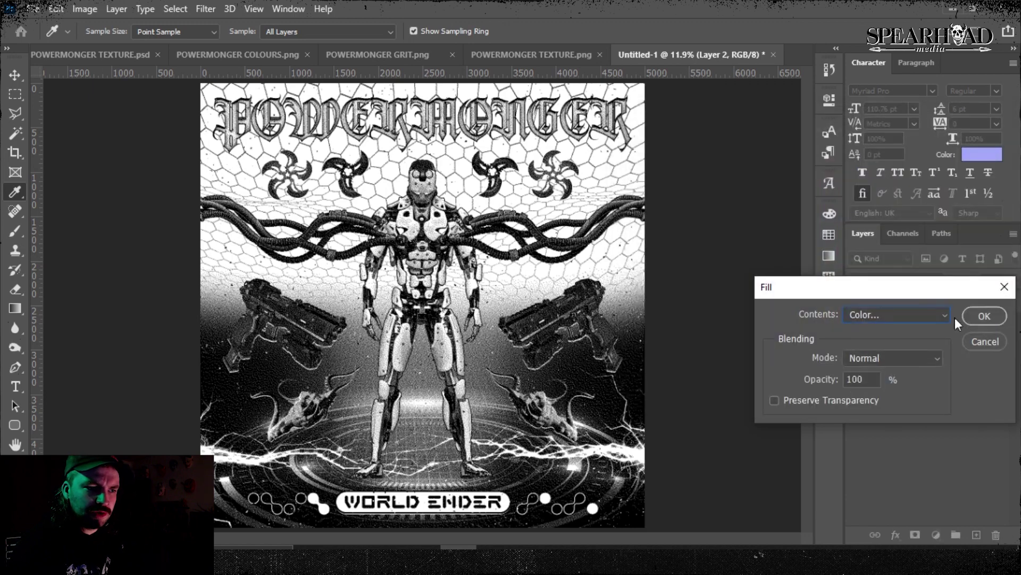
{"action": "left_click", "coordinate": [979, 314]}
- Set the lavender layer's blend mode to Multiply
{"action": "left_click", "coordinate": [876, 281]}
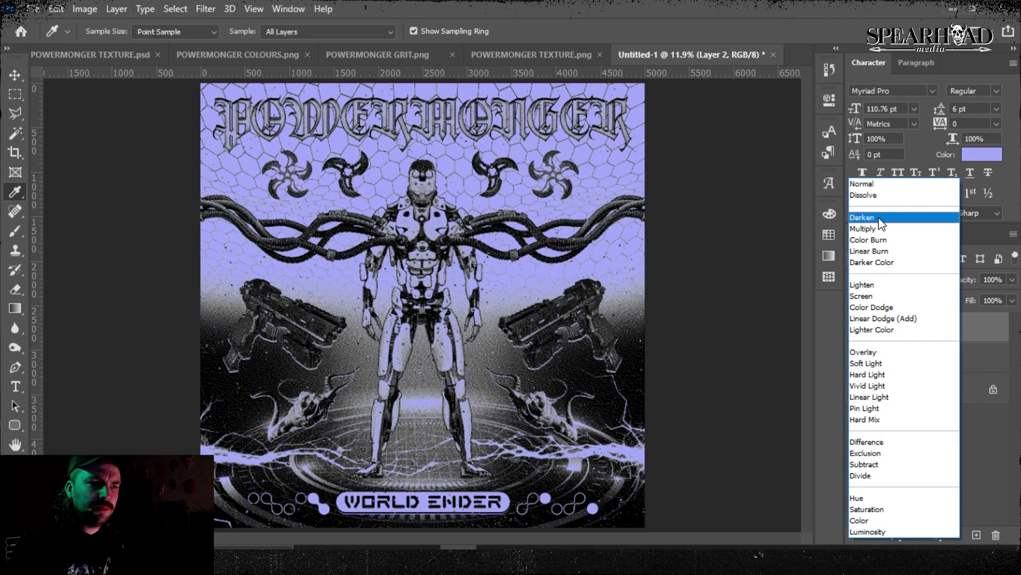
{"action": "left_click", "coordinate": [879, 227]}
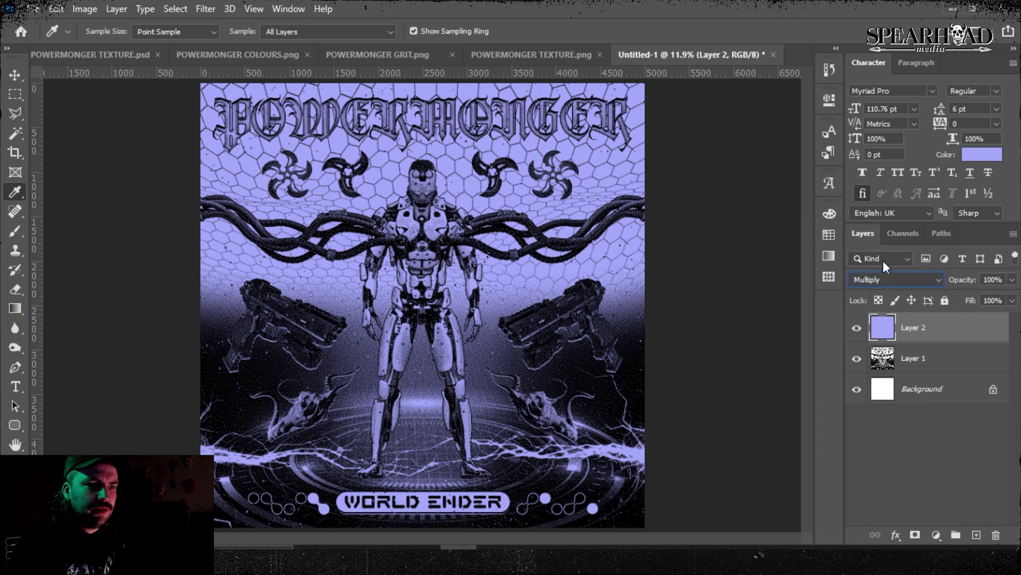
{"action": "left_click", "coordinate": [911, 431]}
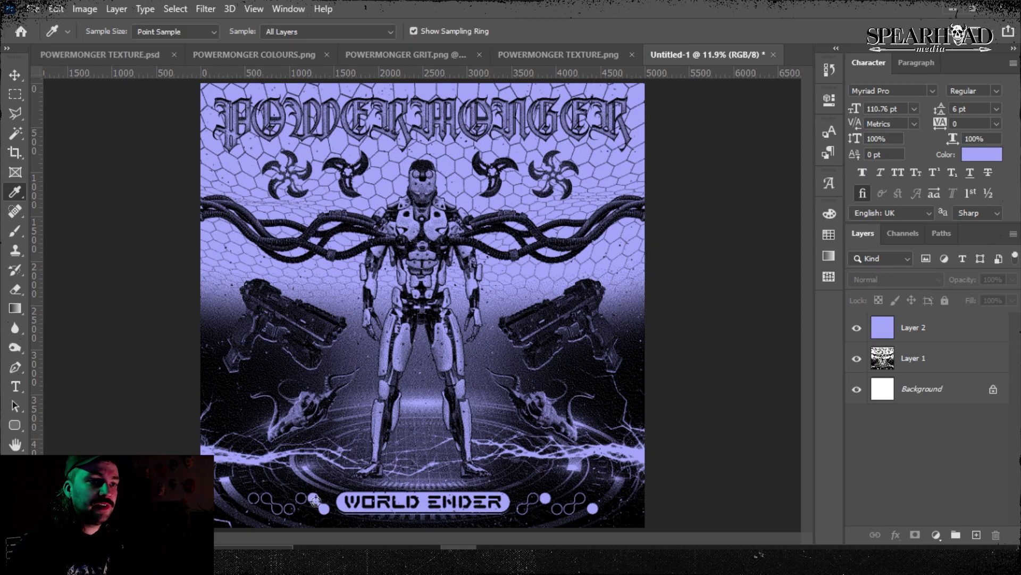
{"action": "left_click", "coordinate": [144, 55]}
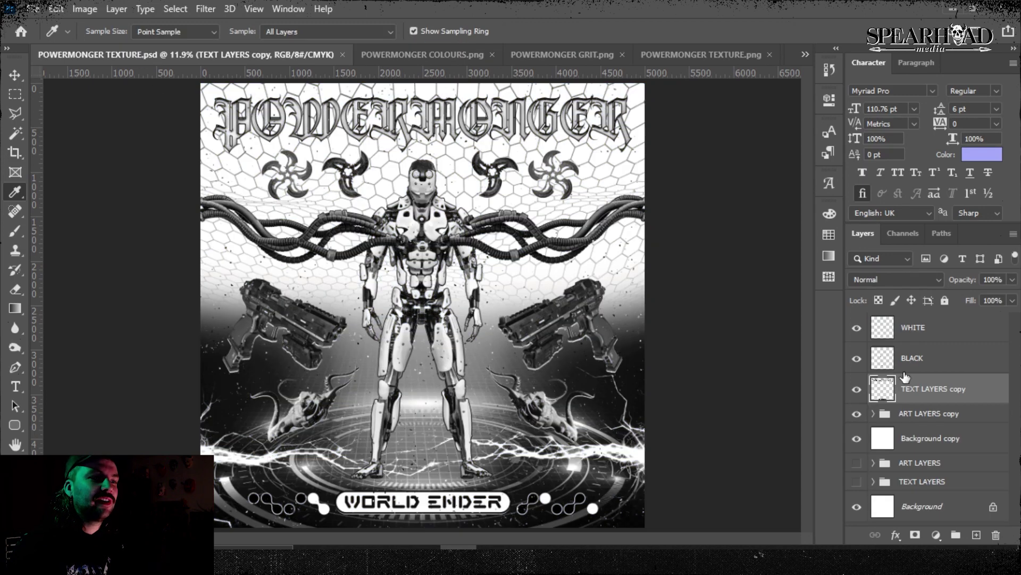
- Load the TEXT LAYERS copy outline as a selection and sample the swatch red
{"action": "left_click", "coordinate": [873, 390], "text": "ctrl"}
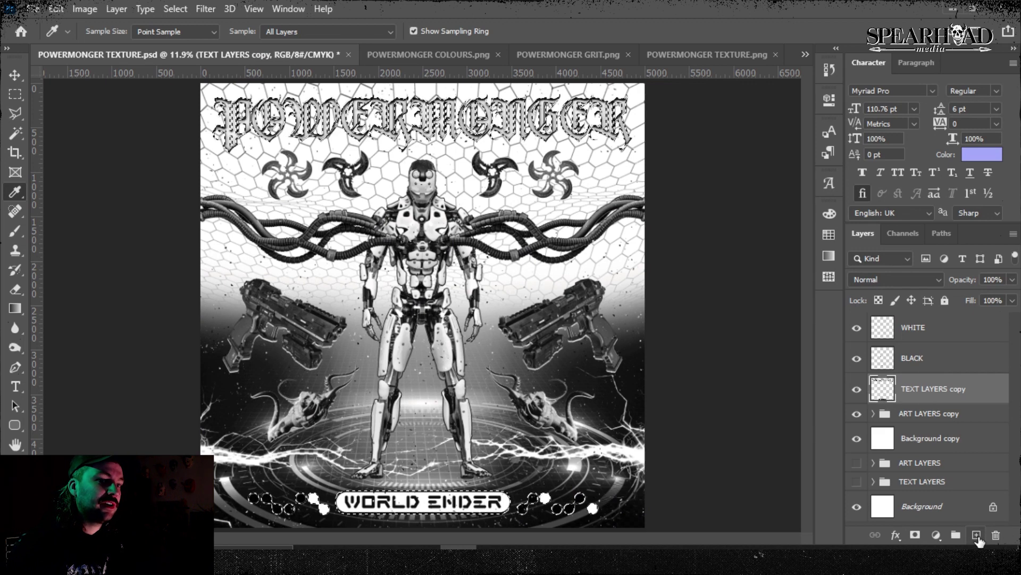
{"action": "left_click", "coordinate": [428, 55]}
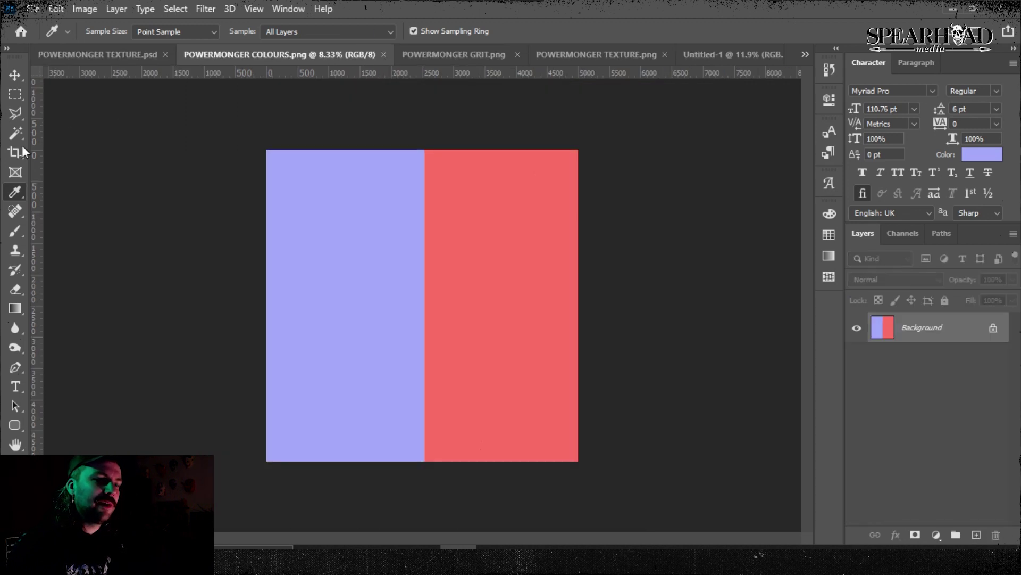
{"action": "left_click", "coordinate": [507, 163]}
{"action": "left_click", "coordinate": [142, 51]}
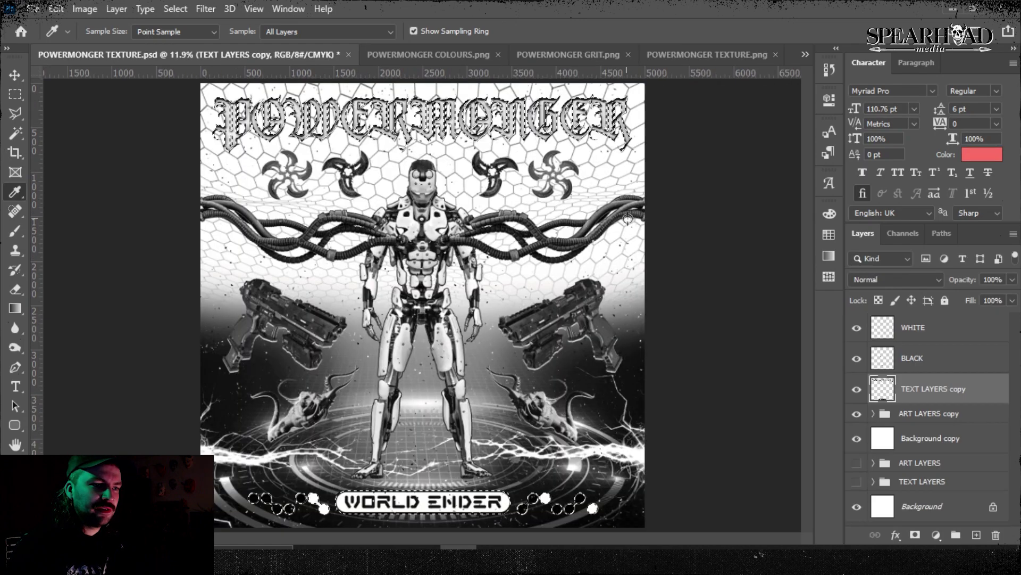
- Fill the text selection on a new layer with the sampled red
{"action": "key", "text": "ctrl+shift+alt+n"}
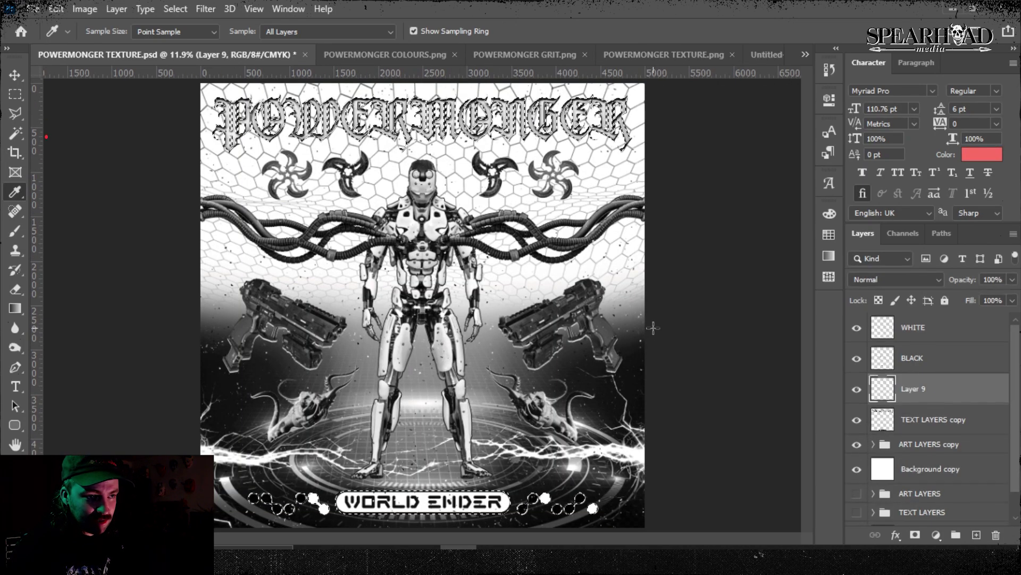
{"action": "key", "text": "shift+BackSpace"}
{"action": "left_click", "coordinate": [896, 315]}
{"action": "left_click", "coordinate": [859, 356]}
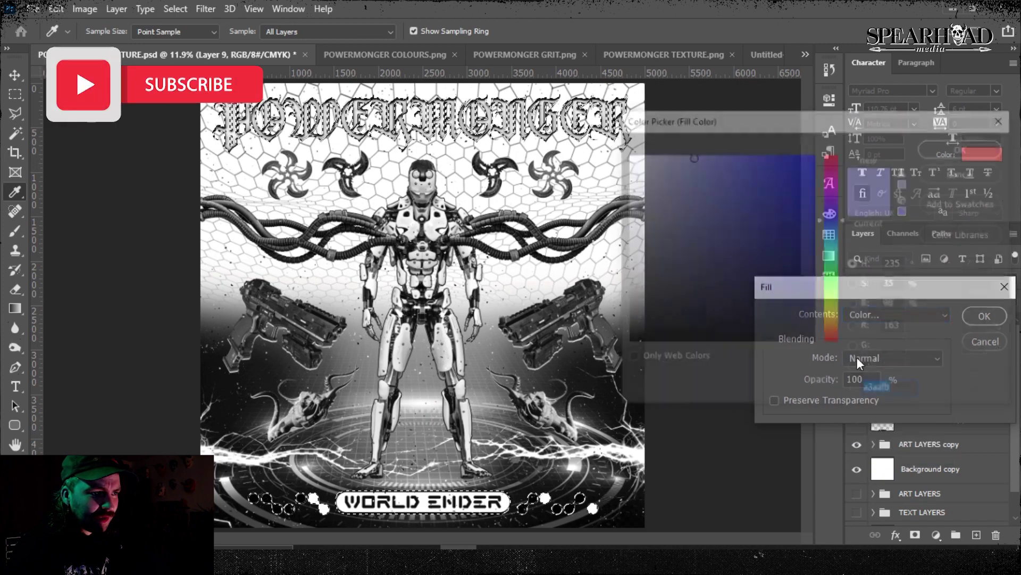
{"action": "key", "text": "ctrl+v"}
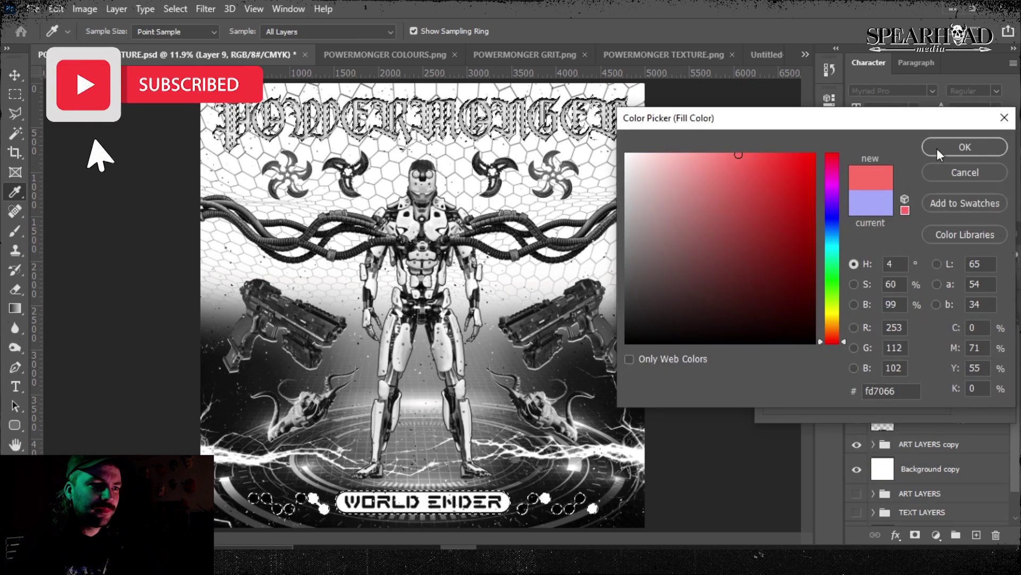
{"action": "left_click", "coordinate": [937, 149]}
{"action": "left_click", "coordinate": [974, 311]}
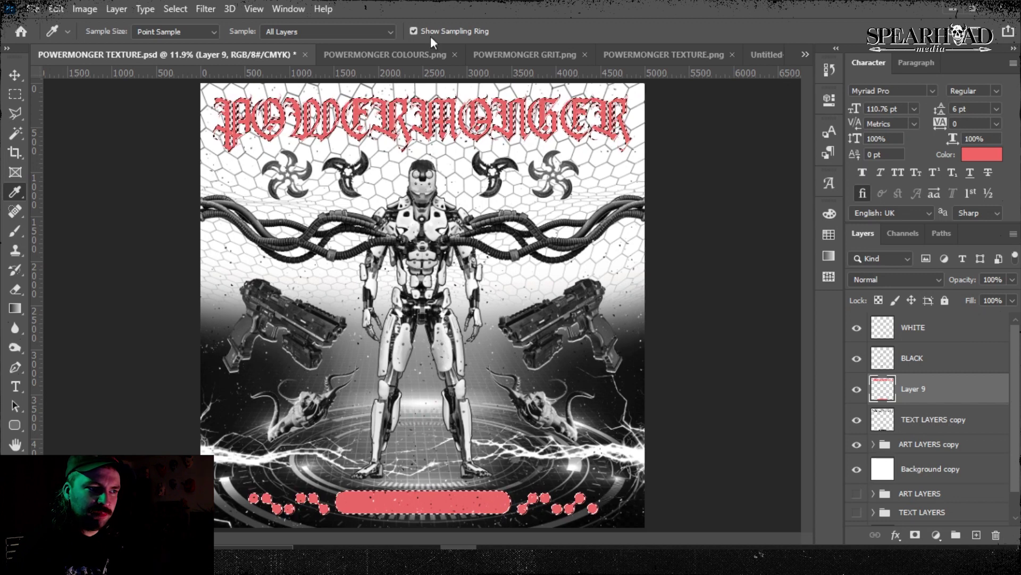
{"action": "left_click", "coordinate": [406, 56]}
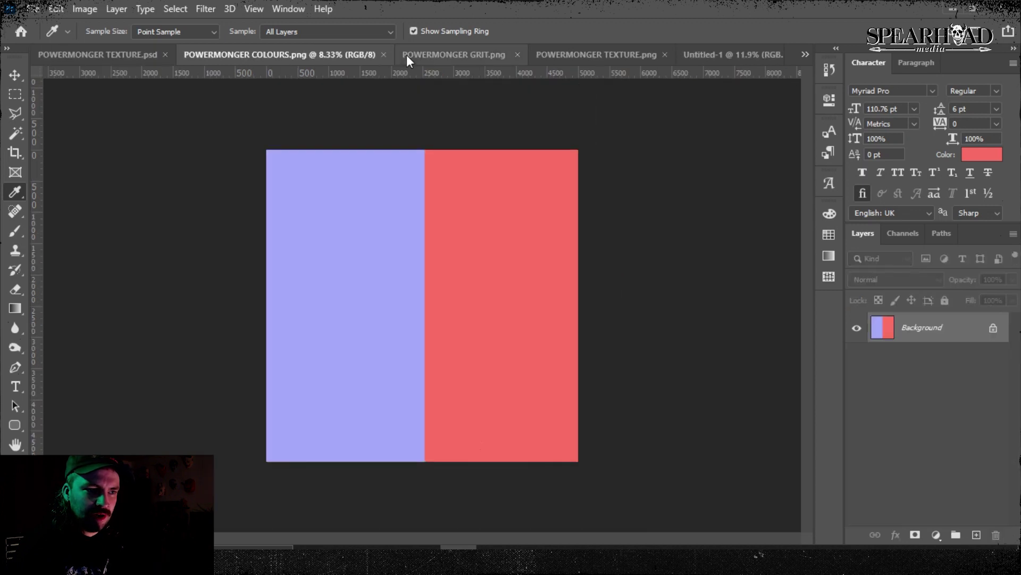
{"action": "left_click", "coordinate": [711, 57]}
- Paste the red title and shapes as Layer 3 above the lavender tint layer
{"action": "left_click", "coordinate": [925, 328]}
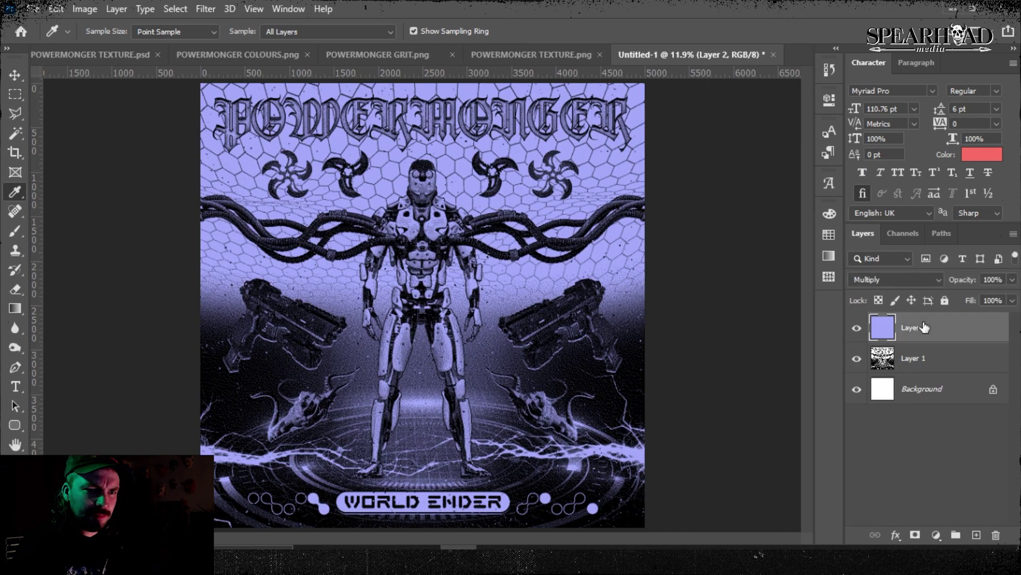
{"action": "key", "text": "ctrl+v"}
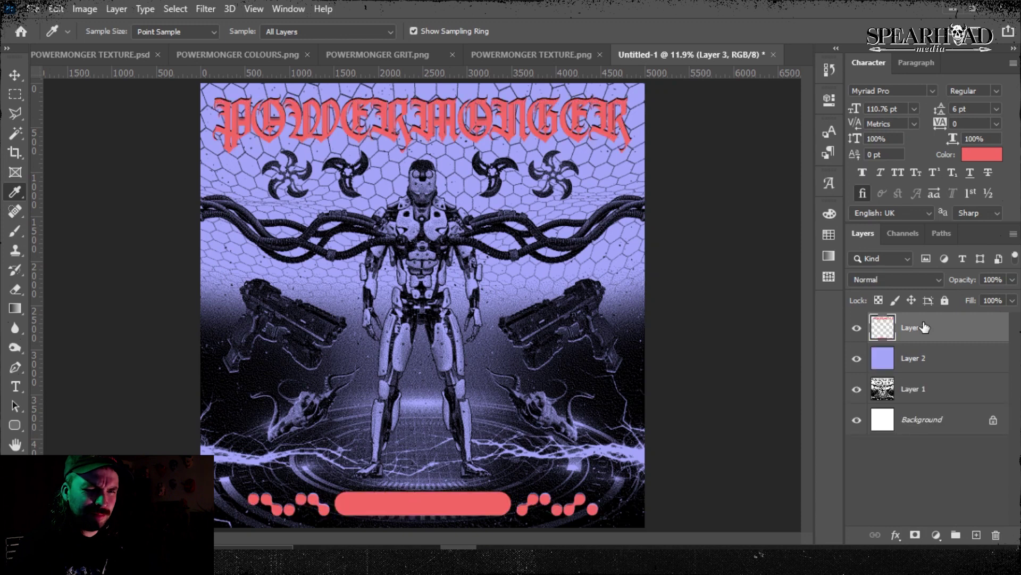
{"action": "left_click", "coordinate": [16, 76]}
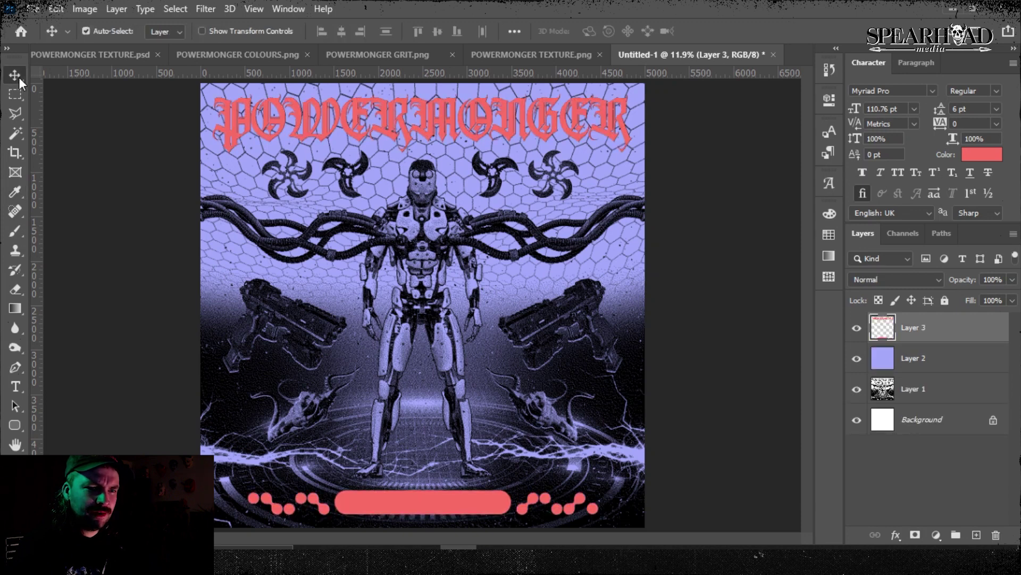
{"action": "left_click", "coordinate": [887, 326], "text": "ctrl"}
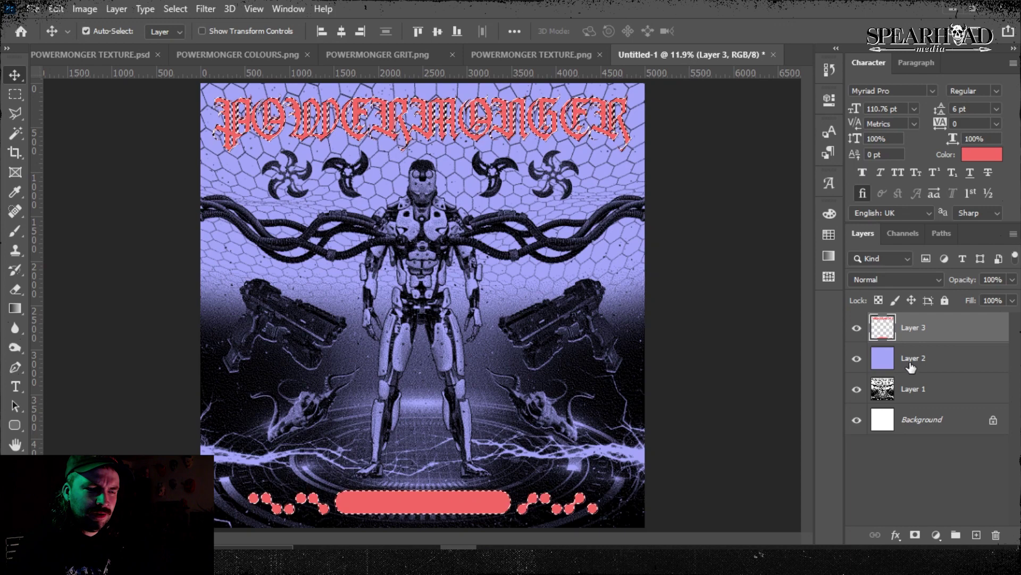
{"action": "left_click", "coordinate": [910, 359]}
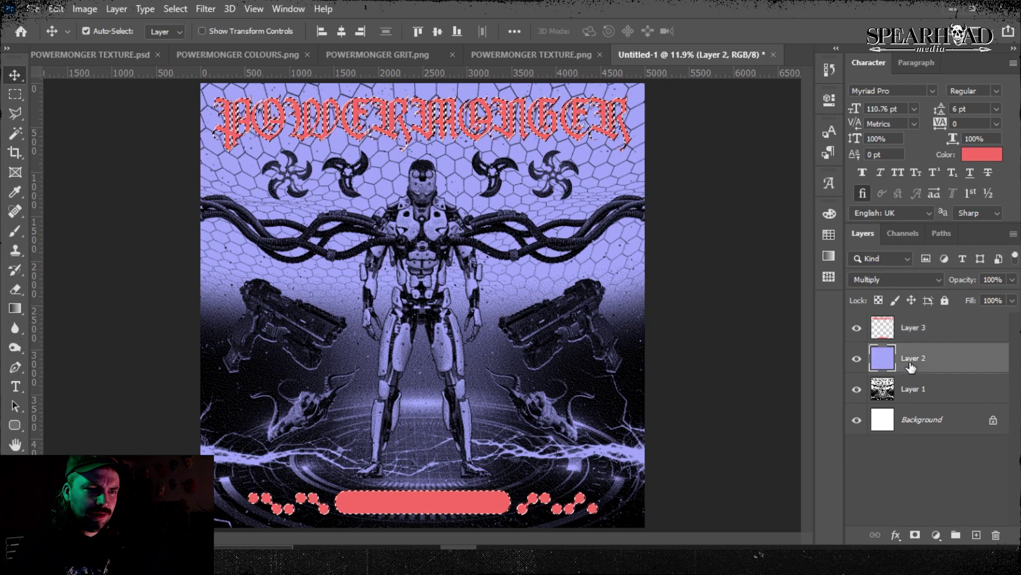
{"action": "left_click", "coordinate": [913, 327]}
{"action": "key", "text": "ctrl+d"}
- Set Layer 3's blend mode to Multiply and zoom in on the POWERMONGER title
{"action": "left_click", "coordinate": [873, 276]}
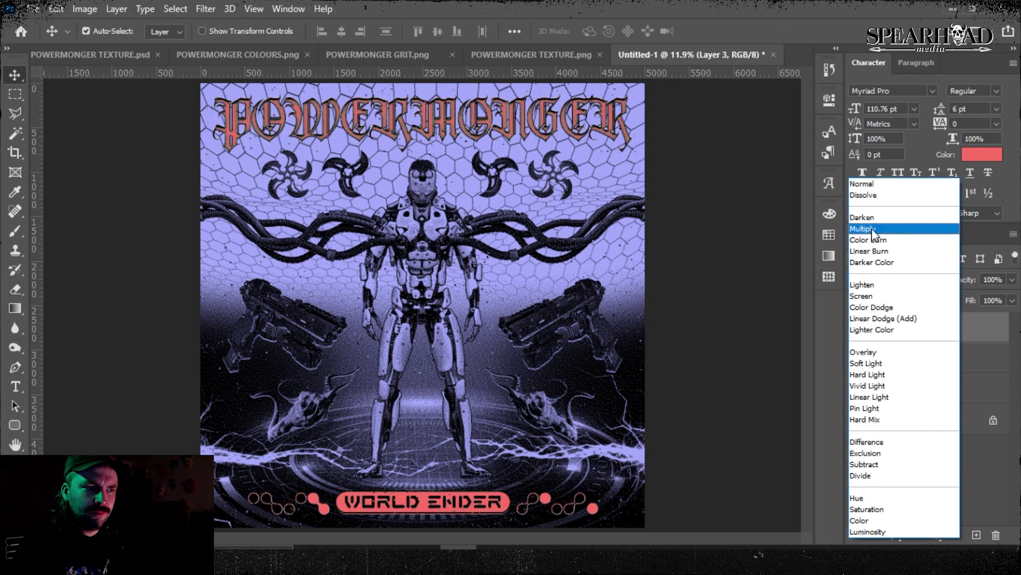
{"action": "left_click", "coordinate": [872, 229]}
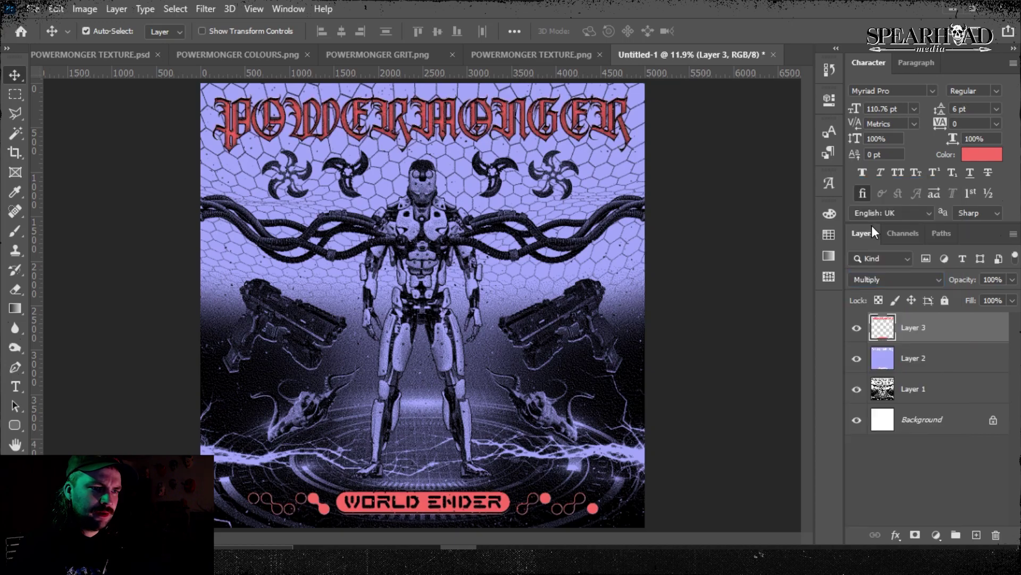
{"action": "key", "text": "ctrl+plus"}
{"action": "key", "text": "ctrl+plus"}
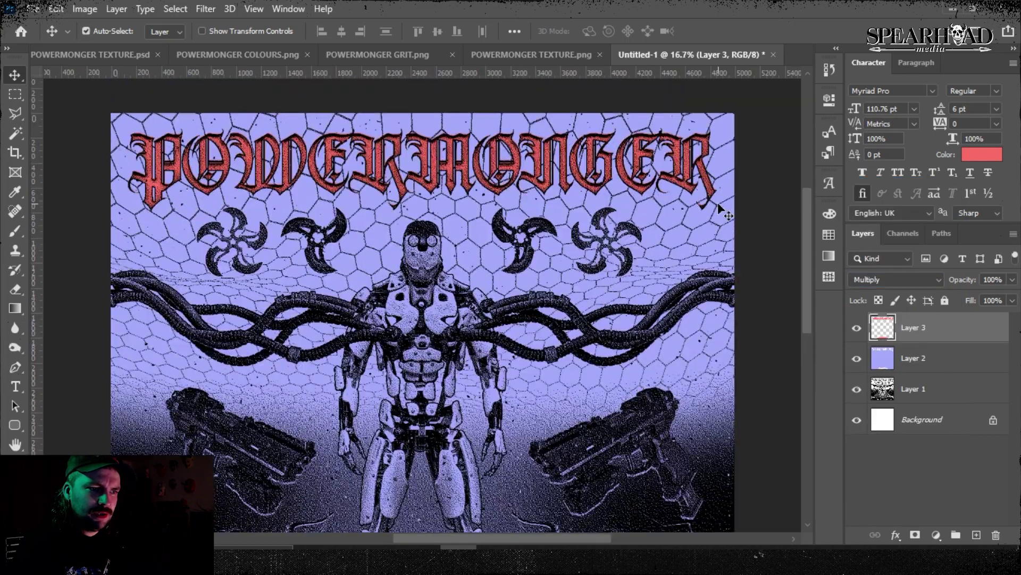
{"action": "key", "text": "ctrl+plus"}
{"action": "key", "text": "ctrl+plus"}
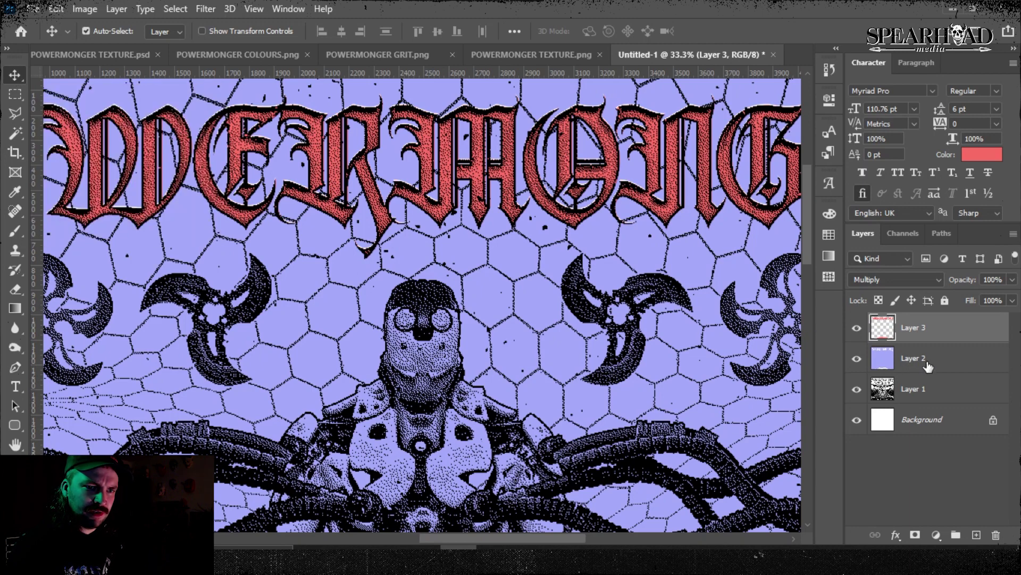
{"action": "left_click", "coordinate": [927, 366]}
- Refill the tint layer with lavender sampled from the artwork
{"action": "key", "text": "shift+F5"}
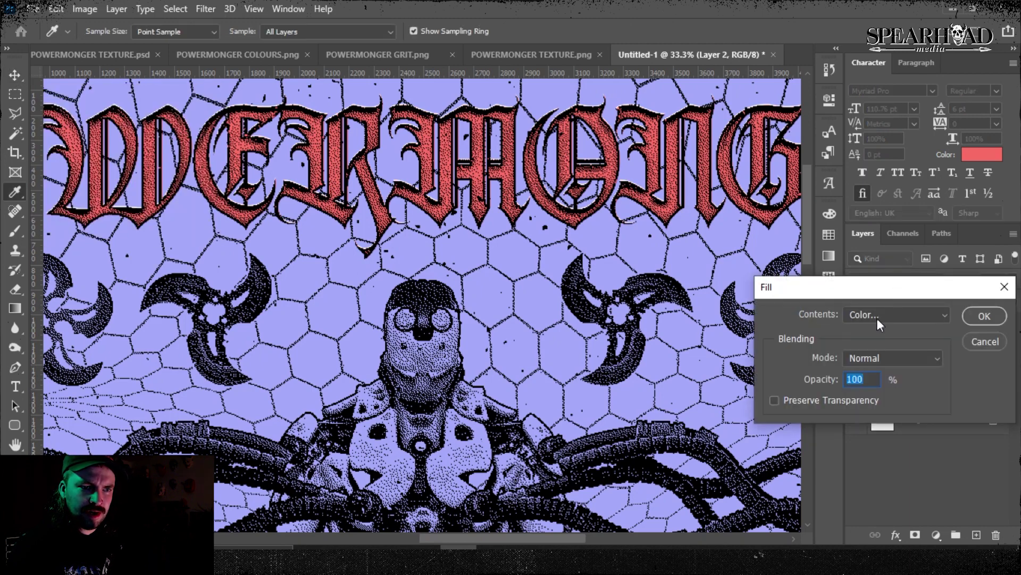
{"action": "left_click", "coordinate": [883, 314]}
{"action": "left_click", "coordinate": [867, 353]}
{"action": "left_click", "coordinate": [510, 262]}
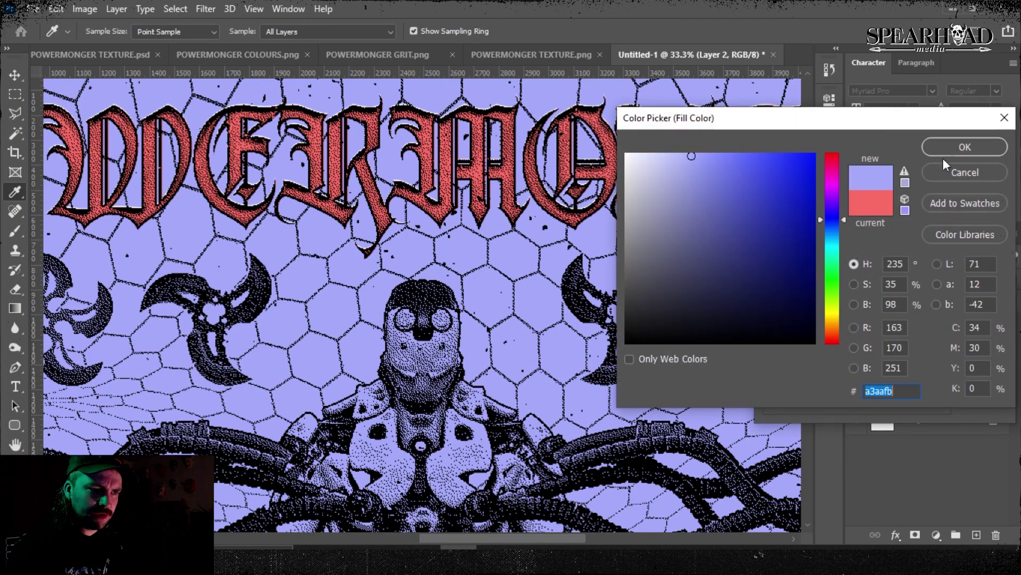
{"action": "left_click", "coordinate": [963, 148]}
{"action": "left_click", "coordinate": [984, 317]}
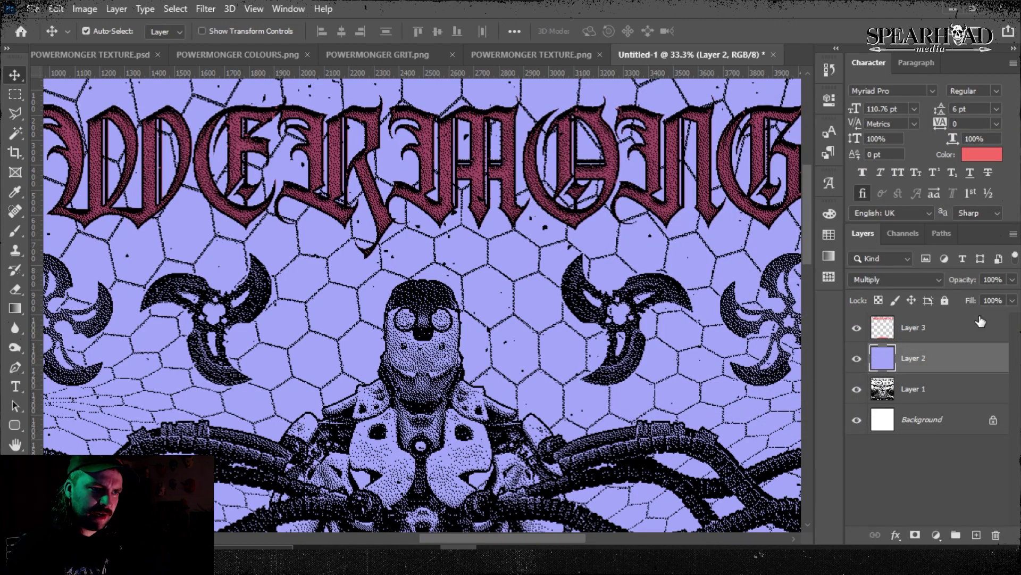
- Delete the lavender behind Layer 3's red title and shapes, then deselect
{"action": "left_click", "coordinate": [884, 328], "text": "ctrl"}
{"action": "key", "text": "Delete"}
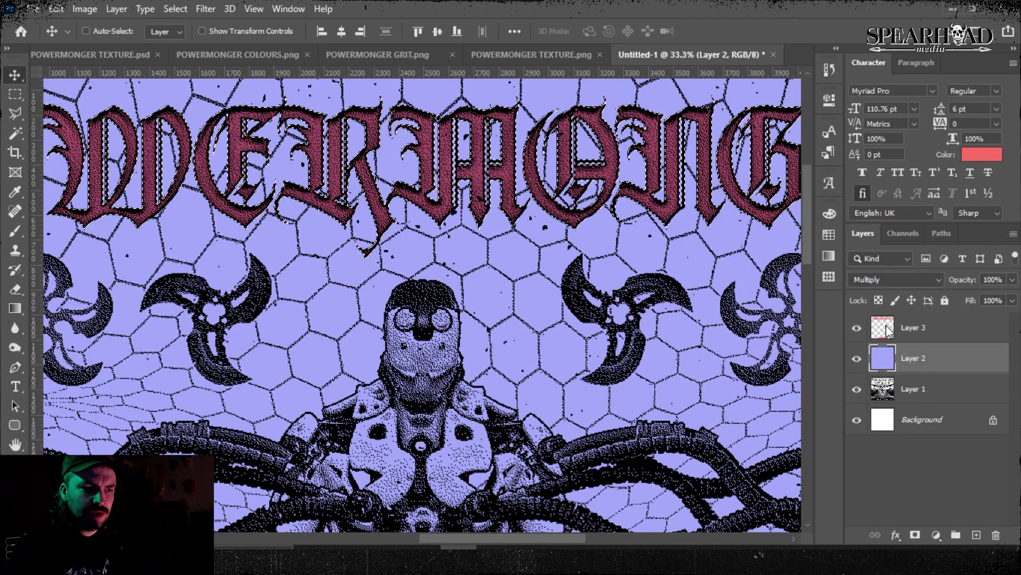
{"action": "key", "text": "ctrl+d"}
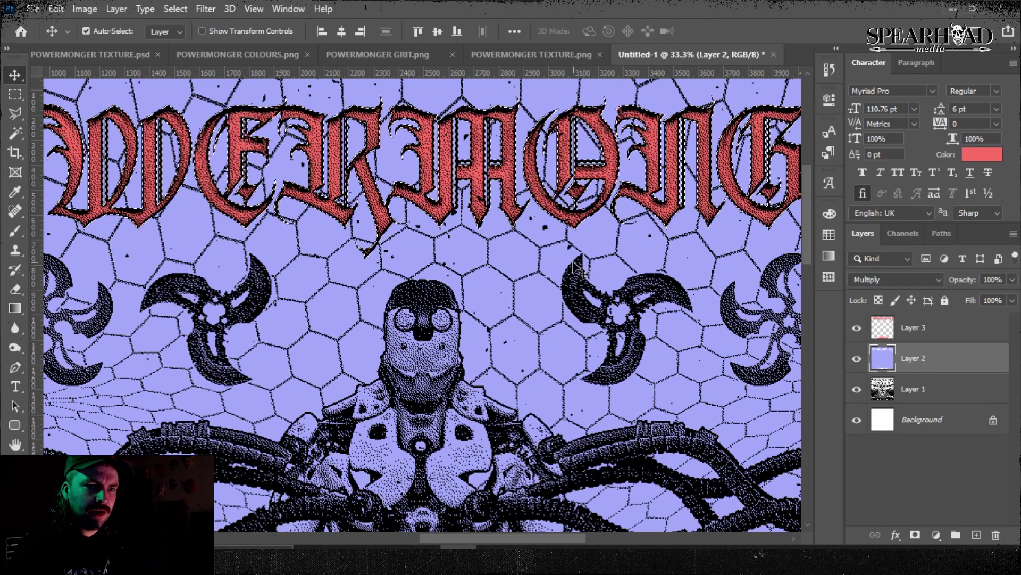
{"action": "scroll", "coordinate": [577, 266], "scroll_direction": "down", "scroll_amount": 4}
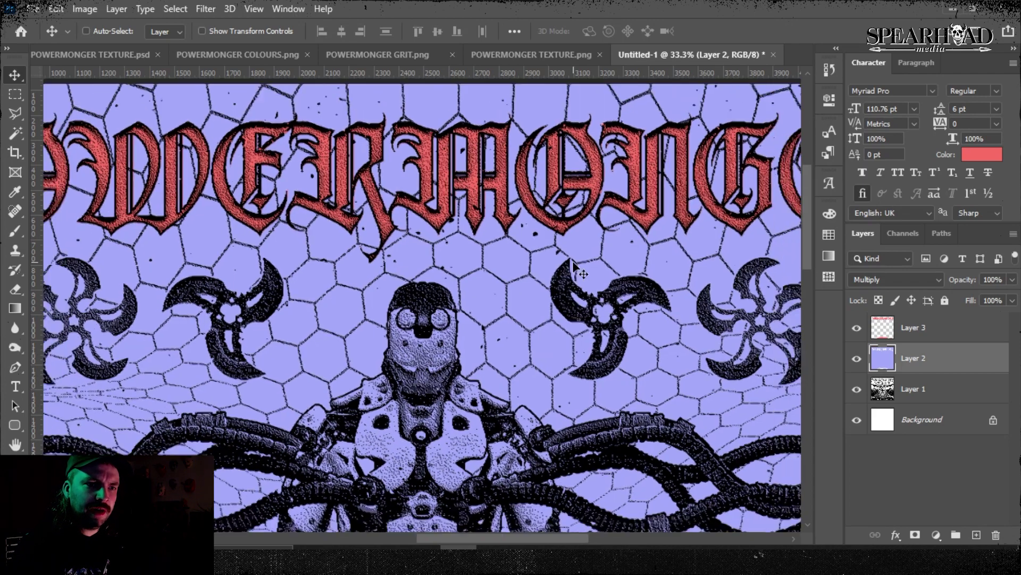
{"action": "scroll", "coordinate": [573, 264], "scroll_direction": "up", "scroll_amount": 2}
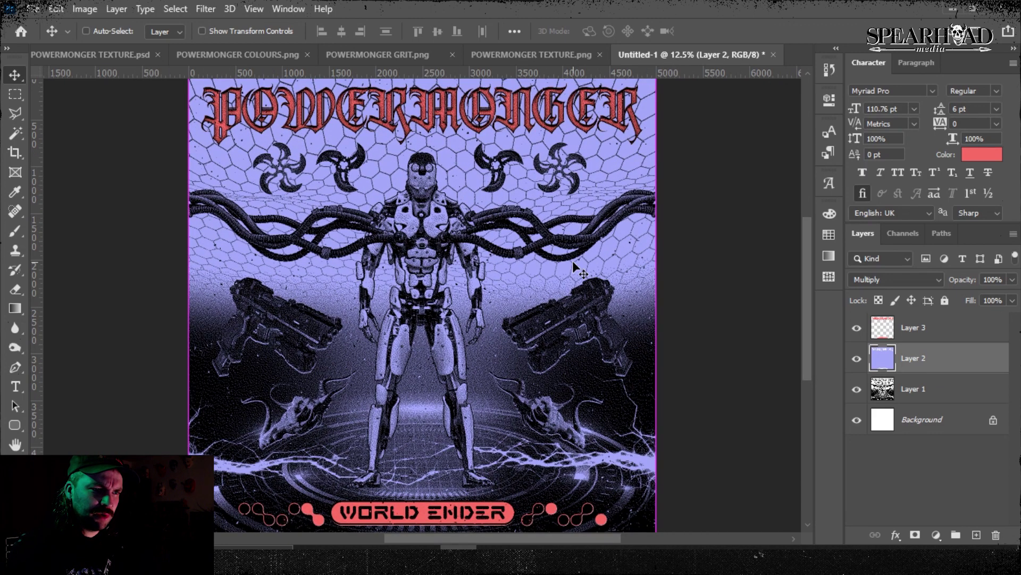
{"action": "key", "text": "ctrl"}
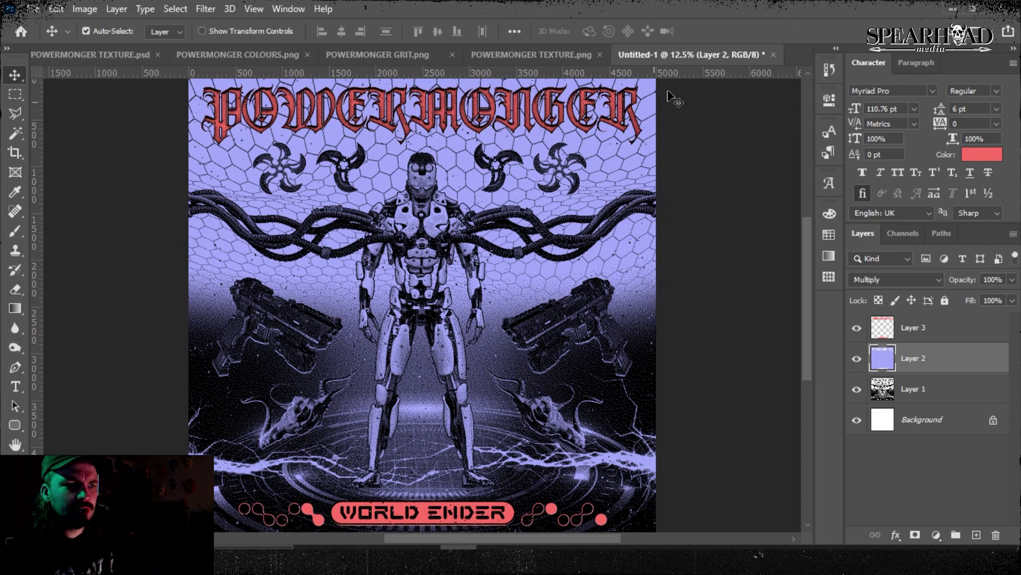
- Convert the bitmap texture PNG to grayscale
{"action": "left_click", "coordinate": [591, 56]}
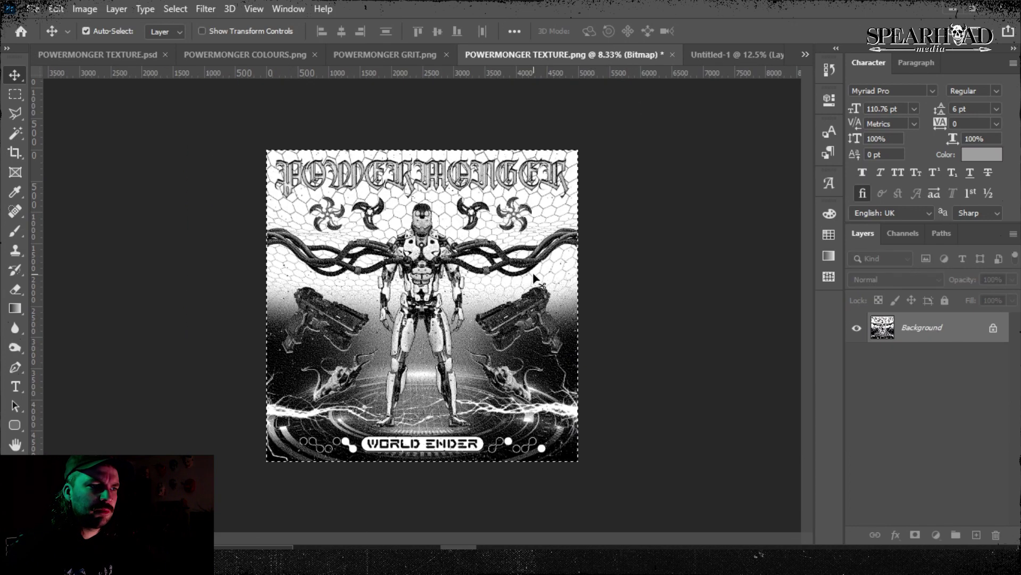
{"action": "key", "text": "ctrl"}
{"action": "key", "text": "ctrl+z"}
{"action": "key", "text": "ctrl+z"}
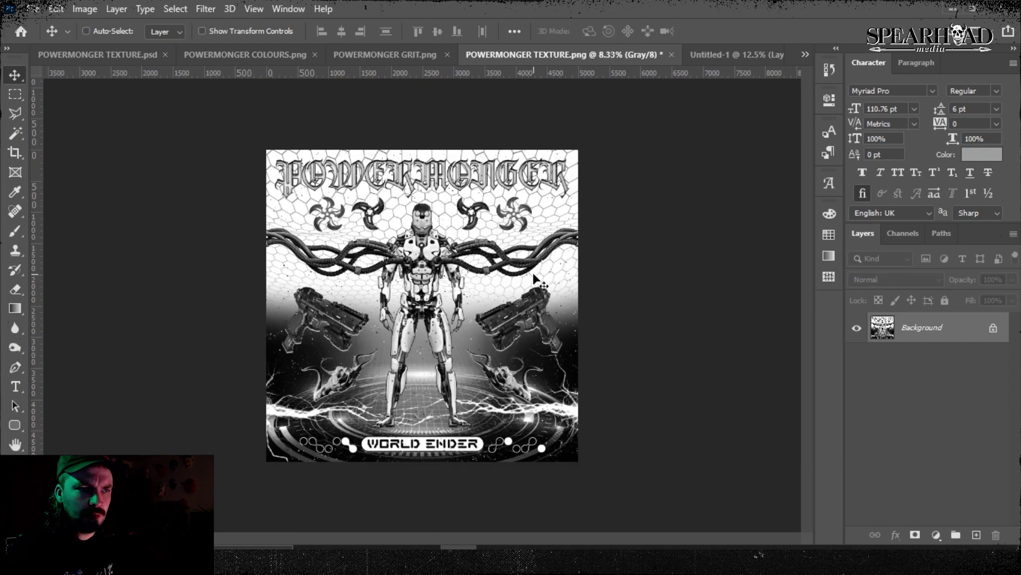
- Hide Layer 9 and apply Brightness 21, Contrast 34 to TEXT LAYERS copy
{"action": "left_click", "coordinate": [95, 55]}
{"action": "left_click", "coordinate": [857, 390]}
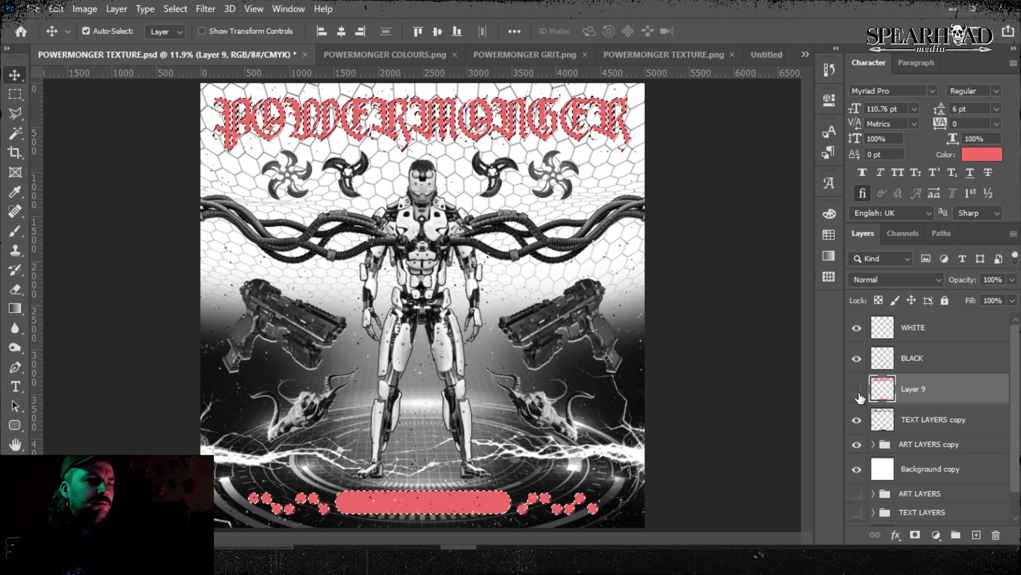
{"action": "left_click", "coordinate": [466, 137], "text": "ctrl"}
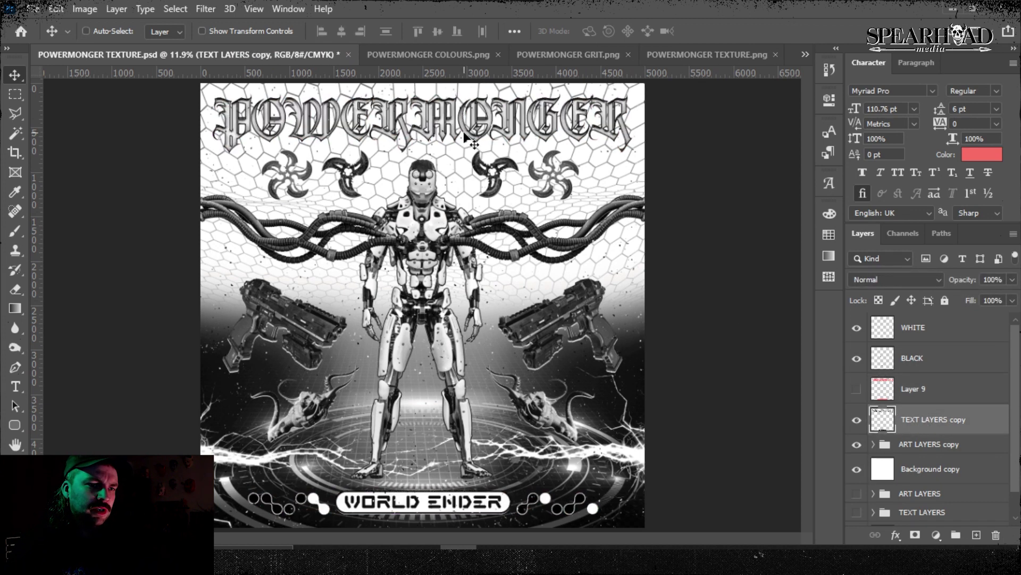
{"action": "left_click", "coordinate": [84, 9]}
{"action": "mouse_move", "coordinate": [106, 44]}
{"action": "left_click", "coordinate": [282, 48]}
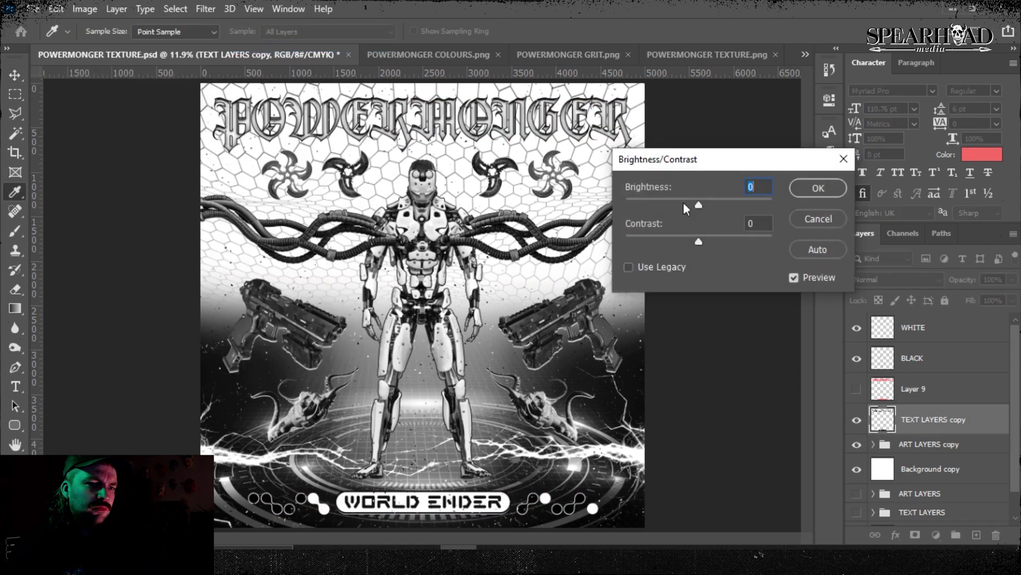
{"action": "left_click_drag", "start_coordinate": [698, 205], "coordinate": [714, 204]}
{"action": "left_click_drag", "start_coordinate": [698, 241], "coordinate": [721, 240]}
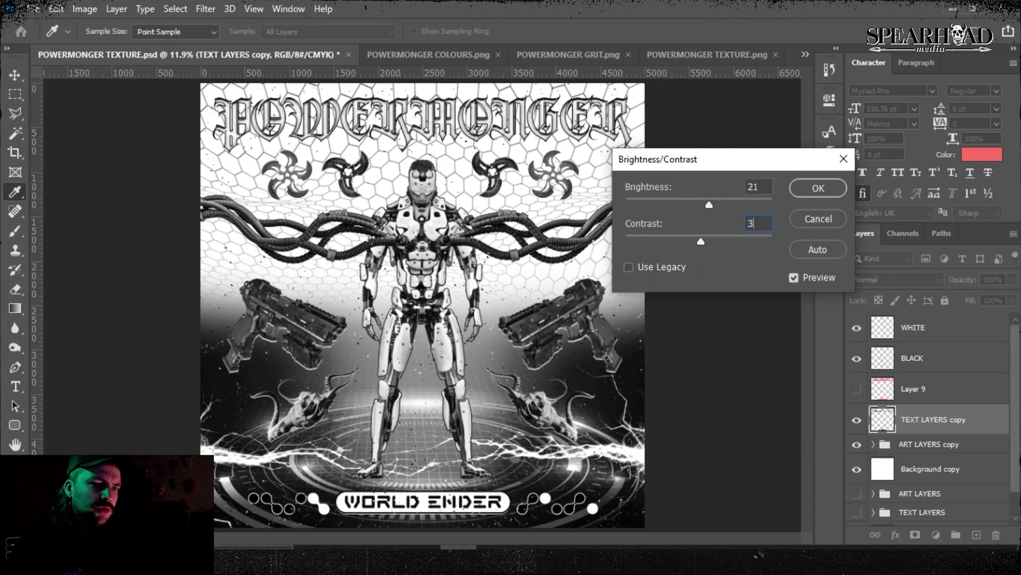
{"action": "left_click", "coordinate": [794, 277]}
{"action": "left_click", "coordinate": [794, 277]}
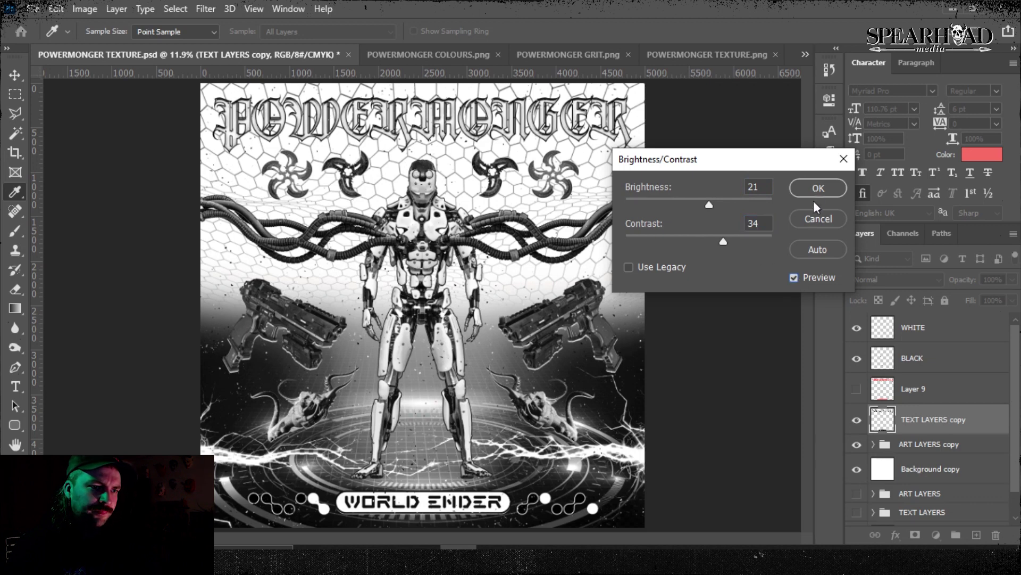
{"action": "left_click", "coordinate": [817, 191]}
- Load the text layer's contents as a selection and return to the lavender poster
{"action": "left_click", "coordinate": [883, 422], "text": "ctrl"}
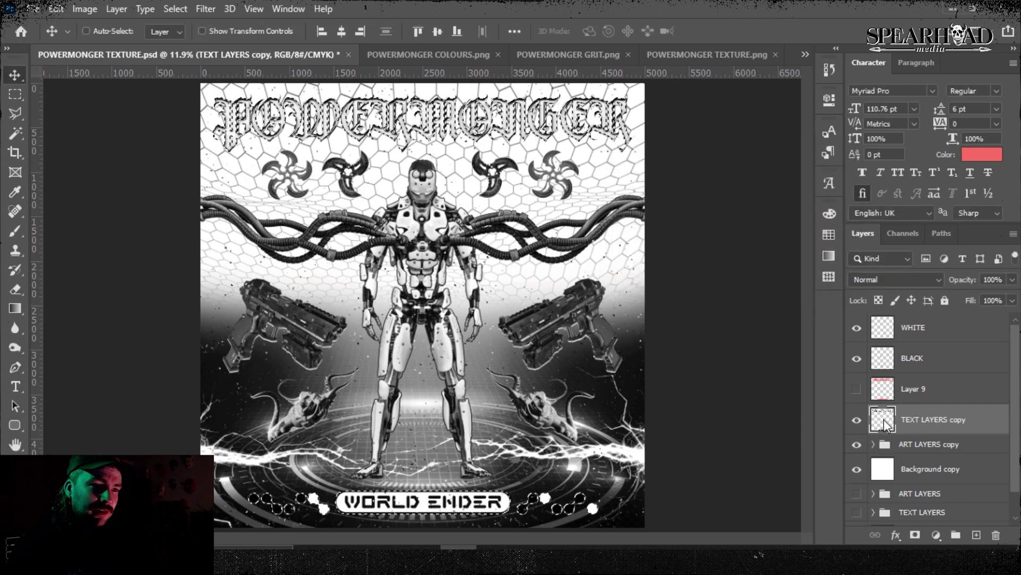
{"action": "left_click", "coordinate": [564, 60]}
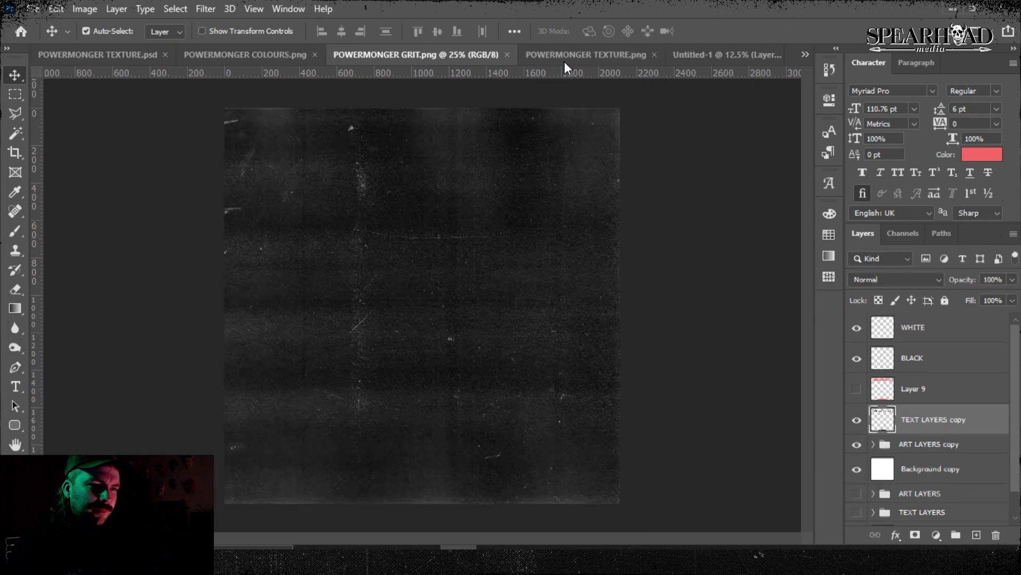
{"action": "left_click", "coordinate": [683, 53]}
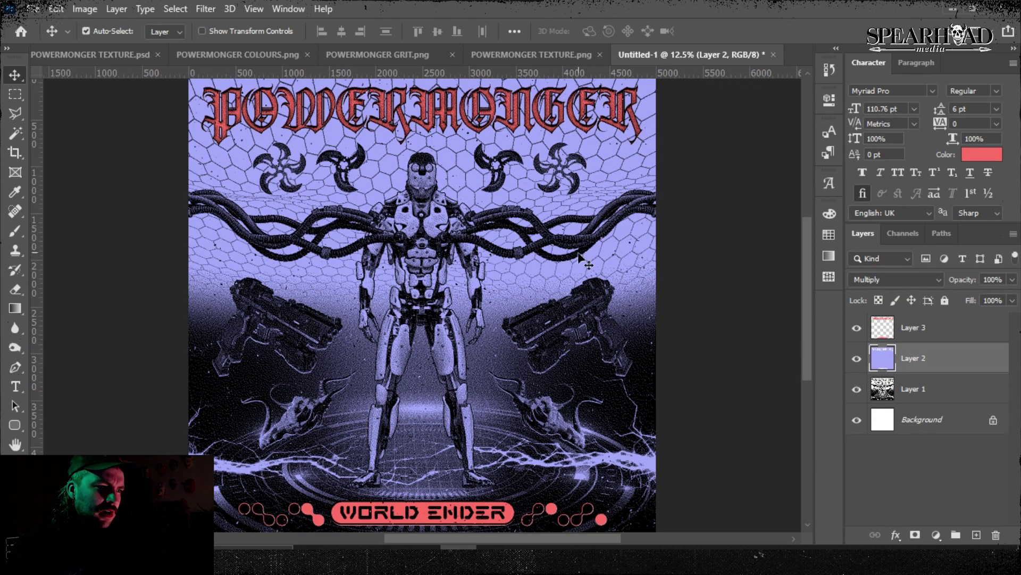
- Paste the POWERMONGER title and WORLD ENDER text into the grayscale texture image
{"action": "left_click", "coordinate": [509, 58]}
{"action": "key", "text": "ctrl+v"}
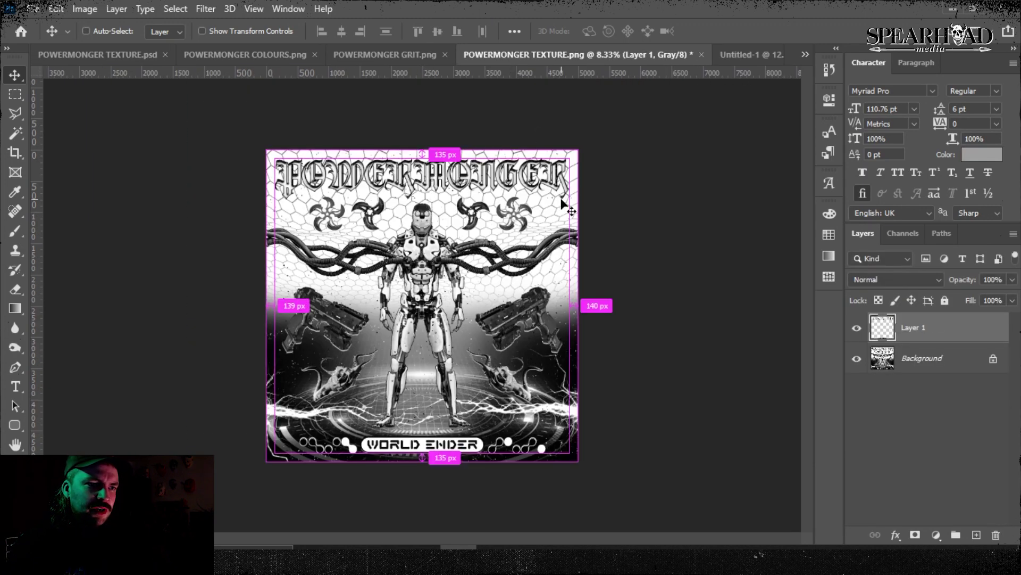
{"action": "key", "text": "ctrl+plus"}
{"action": "key", "text": "ctrl+plus"}
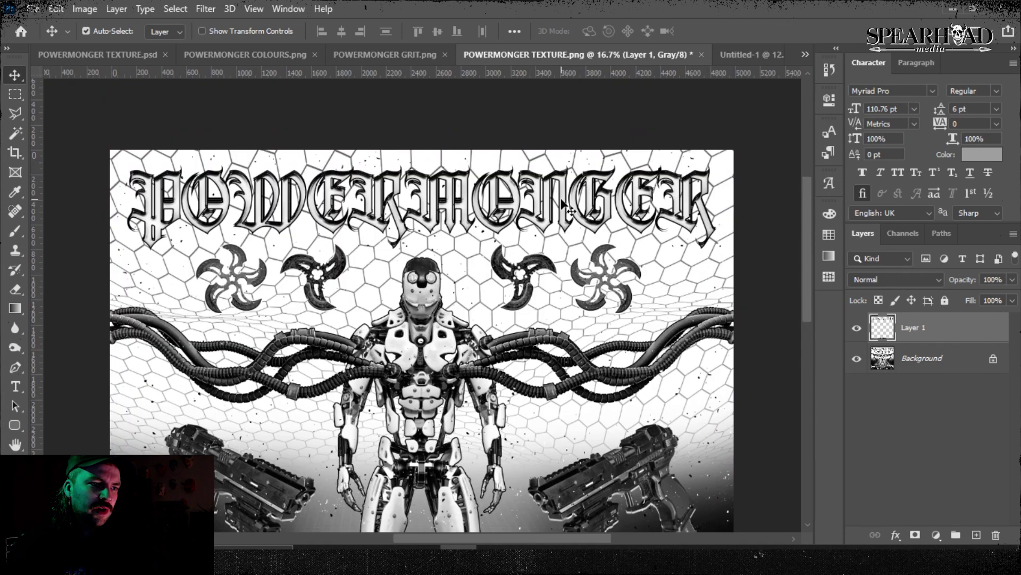
{"action": "key", "text": "ctrl+plus"}
{"action": "key", "text": "t"}
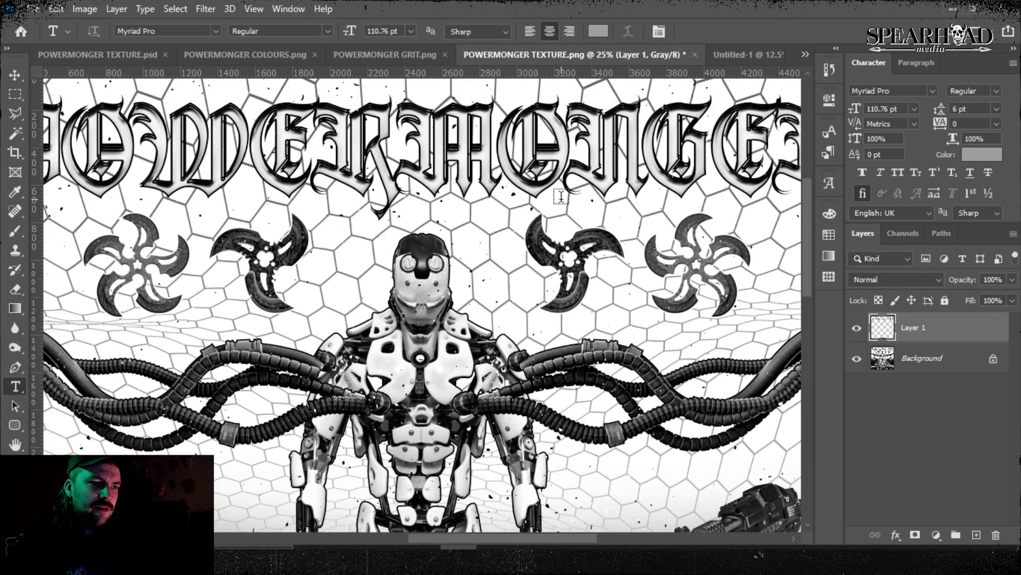
{"action": "left_click", "coordinate": [15, 76]}
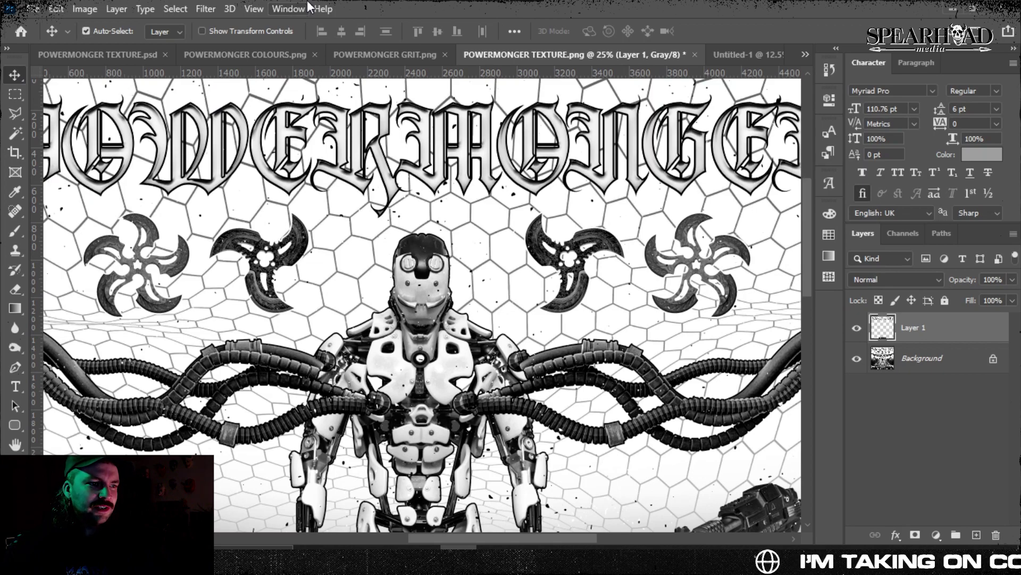
{"action": "key", "text": "ctrl+plus"}
{"action": "key", "text": "ctrl+plus"}
{"action": "scroll", "coordinate": [523, 255], "scroll_direction": "up", "scroll_amount": 5}
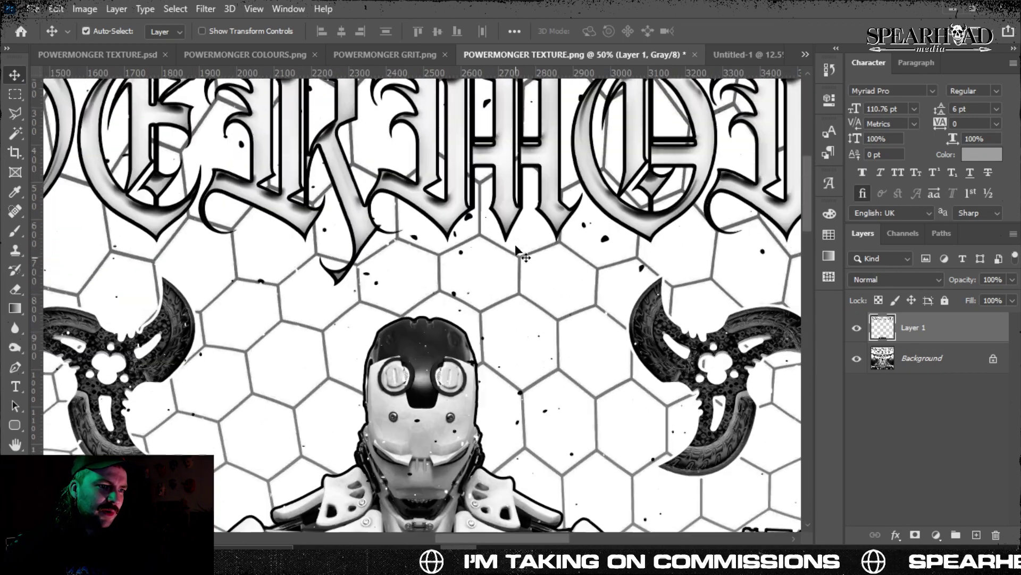
{"action": "scroll", "coordinate": [523, 255], "scroll_direction": "left", "scroll_amount": 3}
{"action": "scroll", "coordinate": [517, 246], "scroll_direction": "left", "scroll_amount": 5}
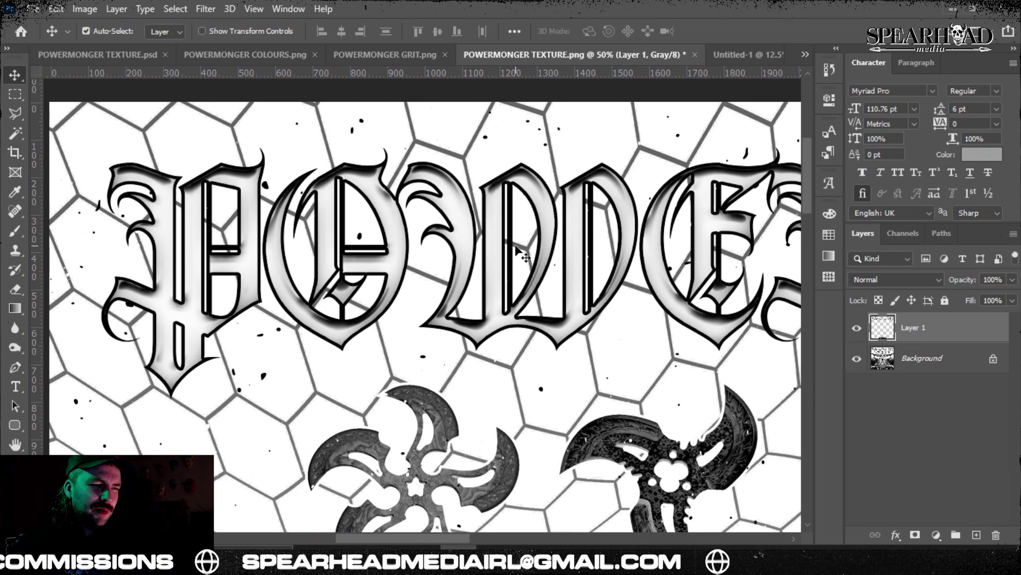
- Add an 8 px white outside Stroke to Layer 1 and fit the poster on screen
{"action": "left_click", "coordinate": [116, 9]}
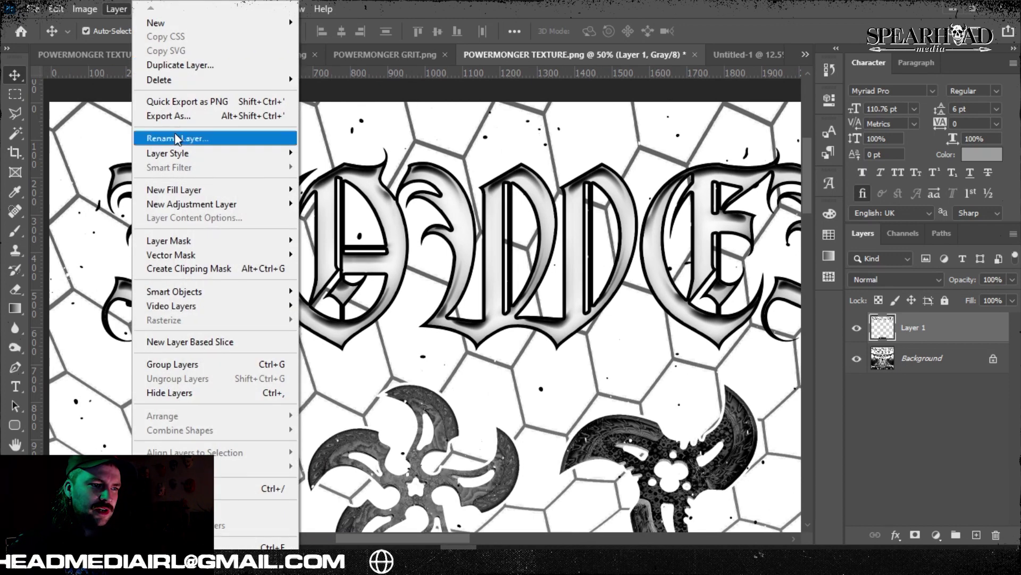
{"action": "mouse_move", "coordinate": [176, 153]}
{"action": "left_click", "coordinate": [381, 190]}
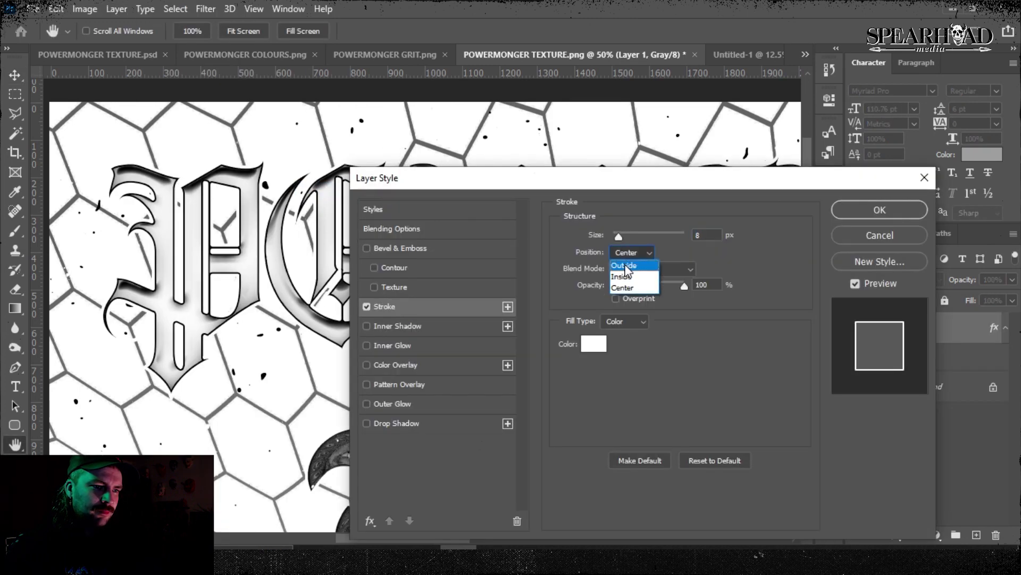
{"action": "left_click", "coordinate": [626, 266]}
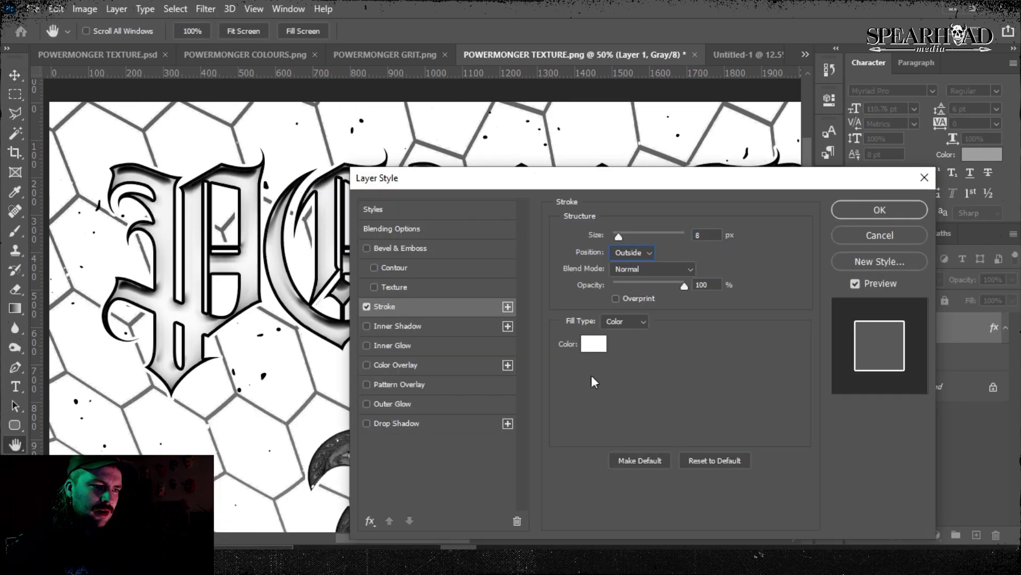
{"action": "left_click", "coordinate": [863, 207]}
{"action": "key", "text": "ctrl+0"}
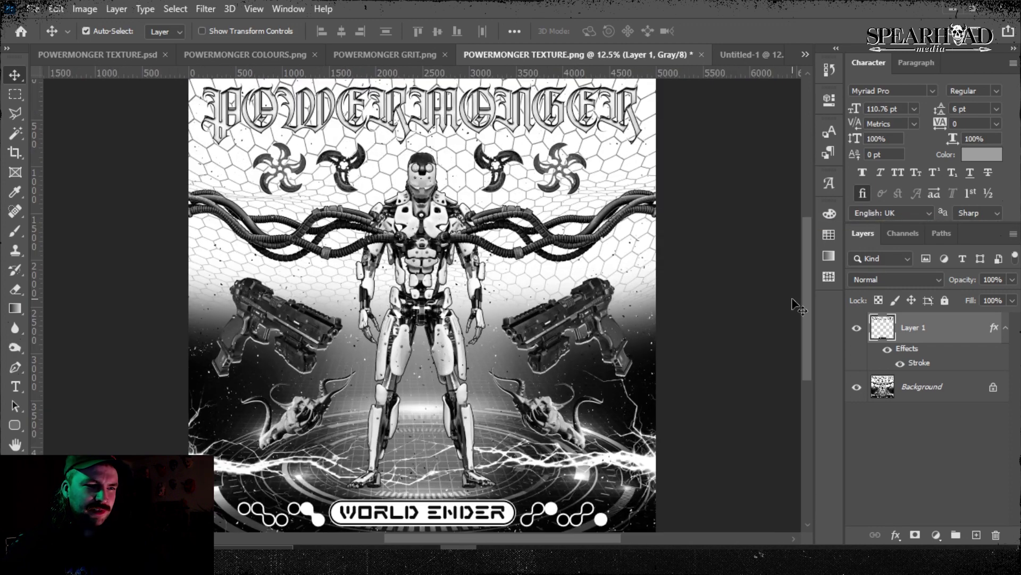
- Duplicate Layer 1 and delete a rectangular area of the poster from the copy
{"action": "right_click", "coordinate": [926, 333]}
{"action": "left_click", "coordinate": [804, 84]}
{"action": "key", "text": "Return"}
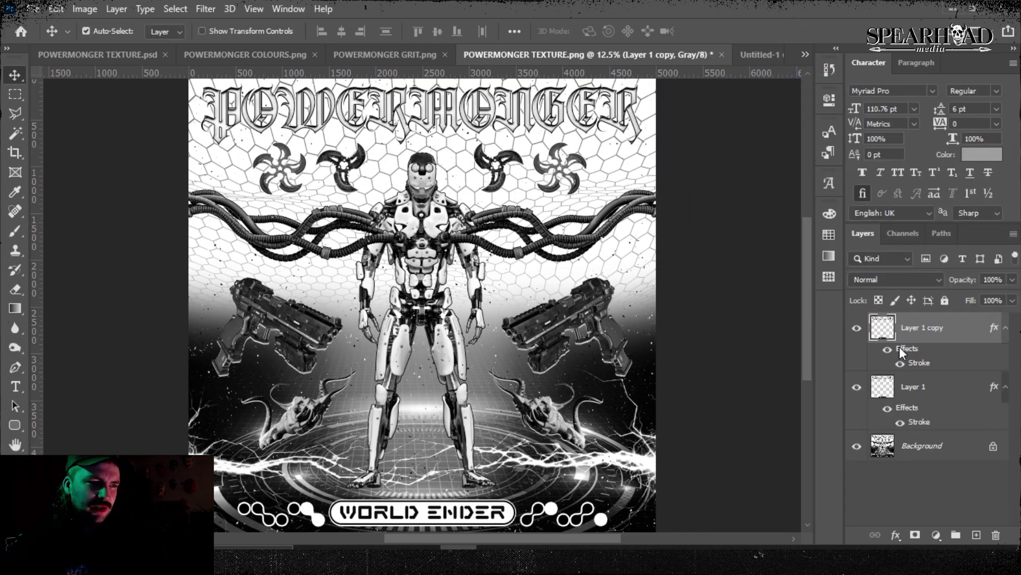
{"action": "scroll", "coordinate": [430, 382], "scroll_direction": "down", "scroll_amount": 2}
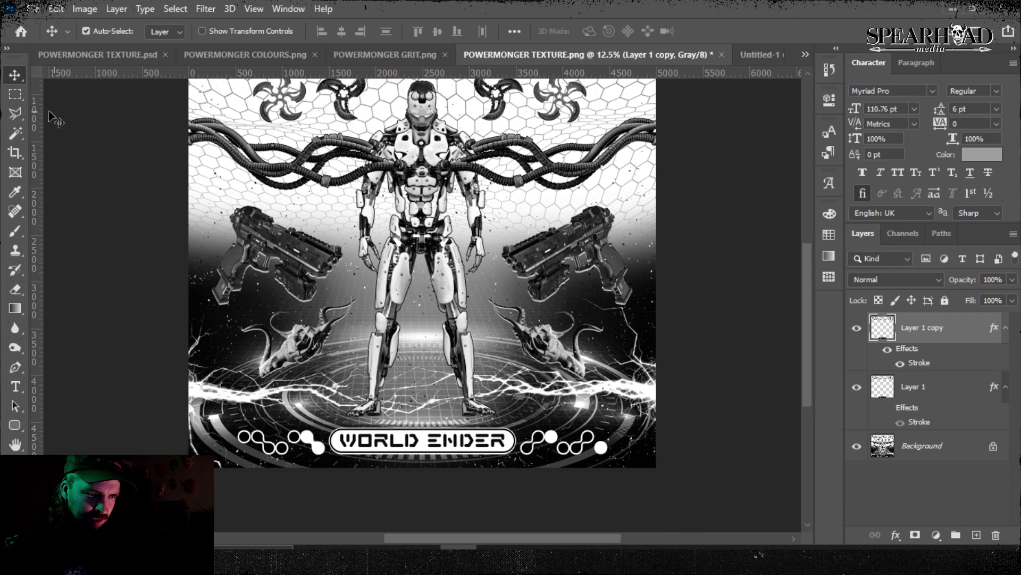
{"action": "key", "text": "m"}
{"action": "left_click_drag", "start_coordinate": [150, 310], "coordinate": [677, 493]}
{"action": "key", "text": "Delete"}
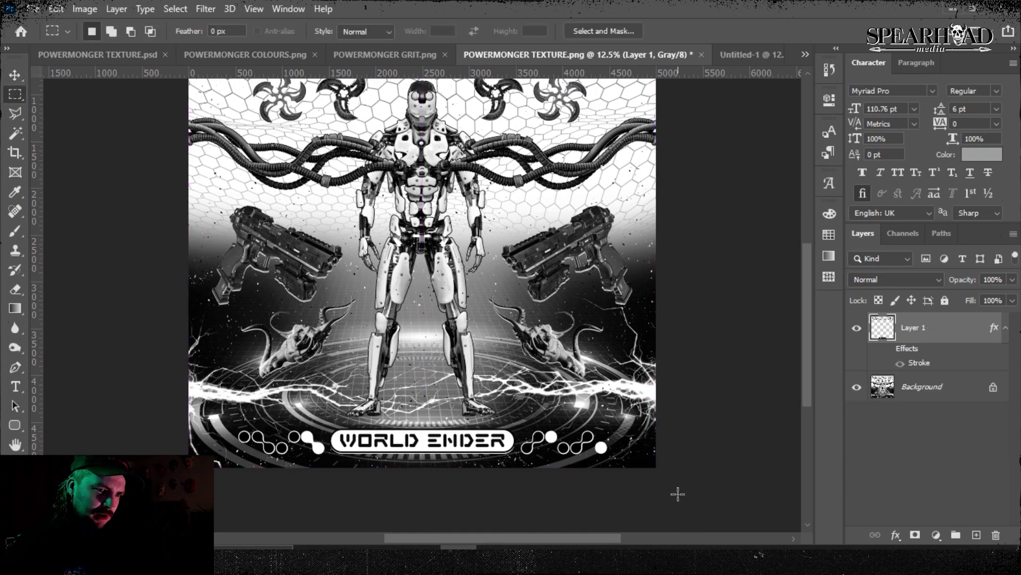
- Flatten the image and convert it to a Bitmap with Diffusion Dither
{"action": "right_click", "coordinate": [935, 331]}
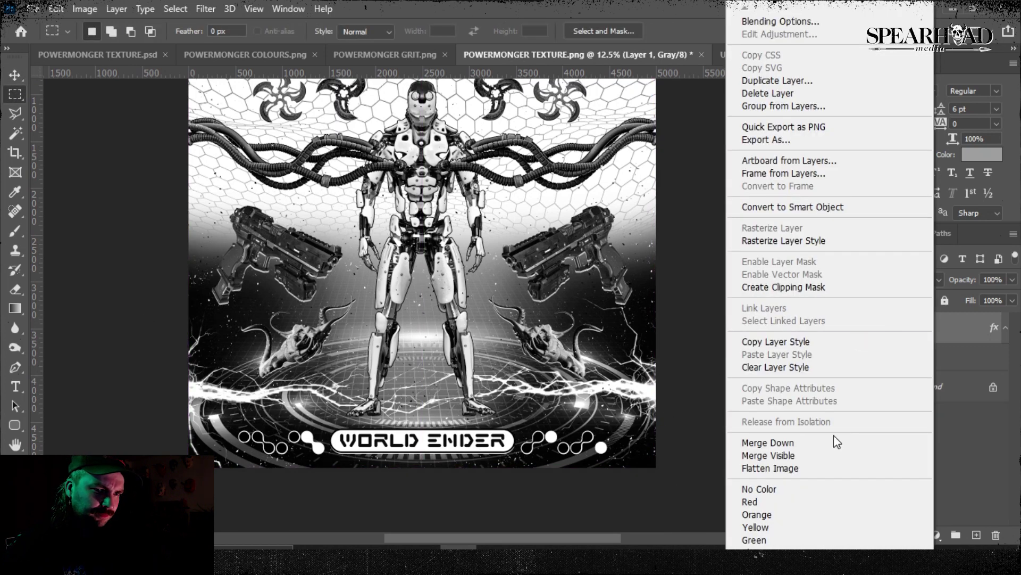
{"action": "left_click", "coordinate": [828, 473]}
{"action": "key", "text": "ctrl+0"}
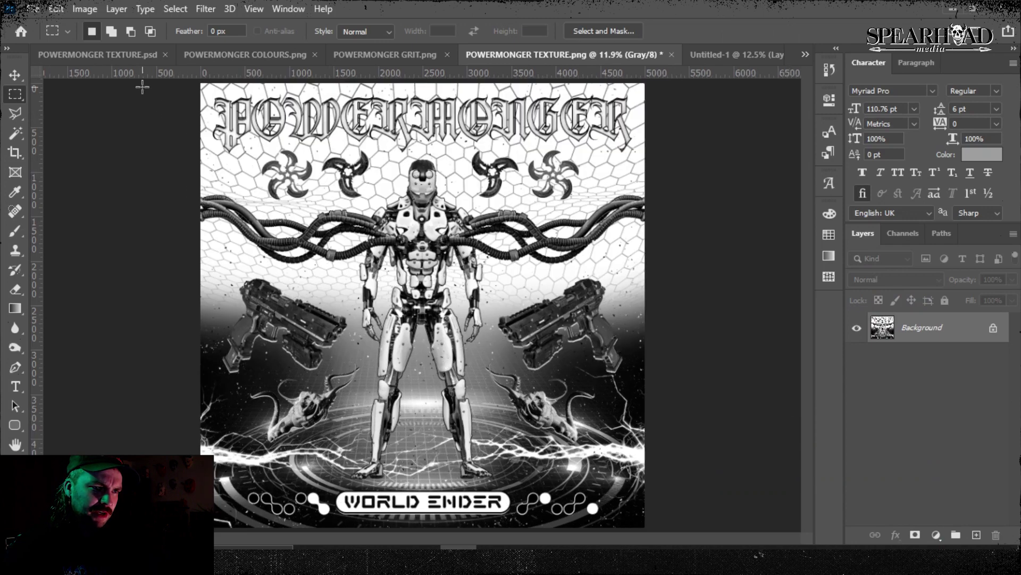
{"action": "left_click", "coordinate": [84, 9]}
{"action": "mouse_move", "coordinate": [160, 25]}
{"action": "left_click", "coordinate": [258, 25]}
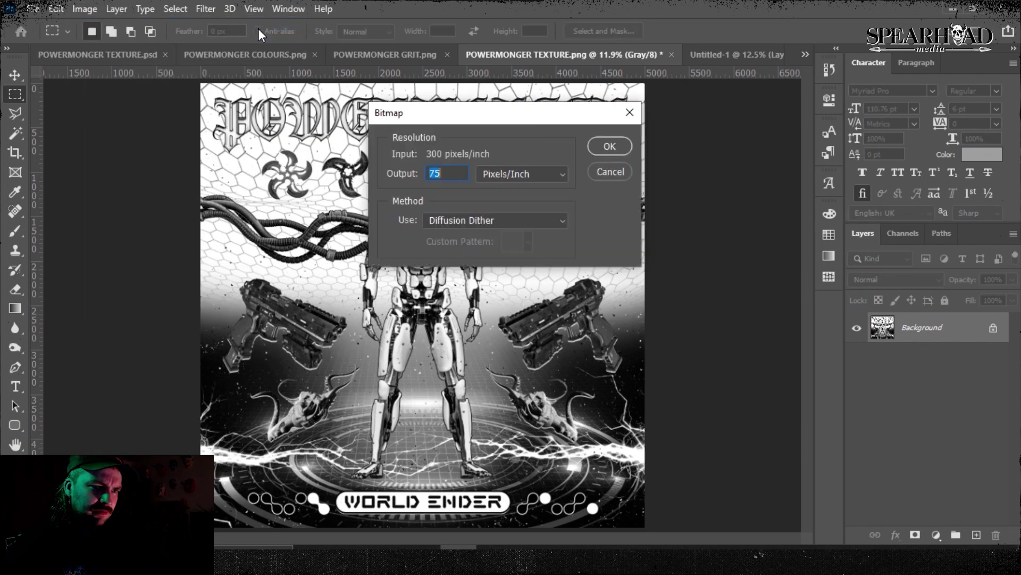
{"action": "left_click", "coordinate": [609, 141]}
- Set the image resolution to 300 ppi in Image Size
{"action": "left_click", "coordinate": [86, 9]}
{"action": "left_click", "coordinate": [115, 120]}
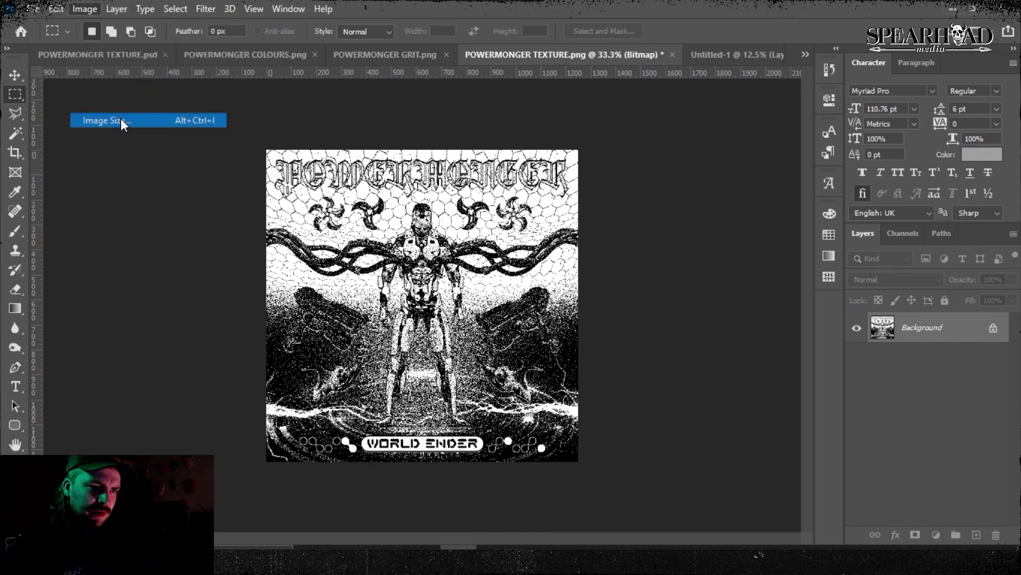
{"action": "type", "text": "3000"}
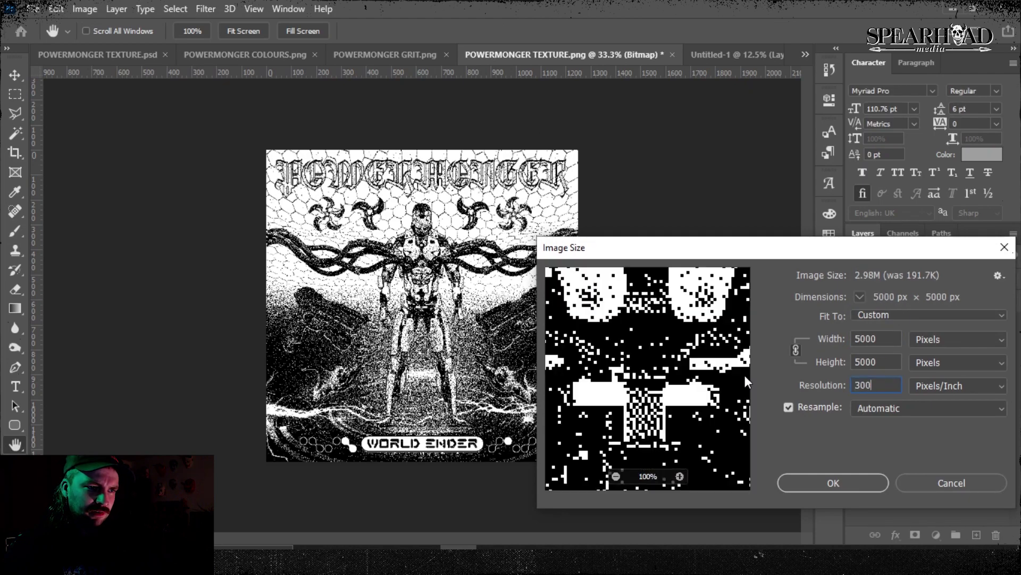
{"action": "key", "text": "Return"}
- Select the whole dithered image, then make Layer 1 active in the Untitled-1 poster
{"action": "key", "text": "m"}
{"action": "key", "text": "ctrl+0"}
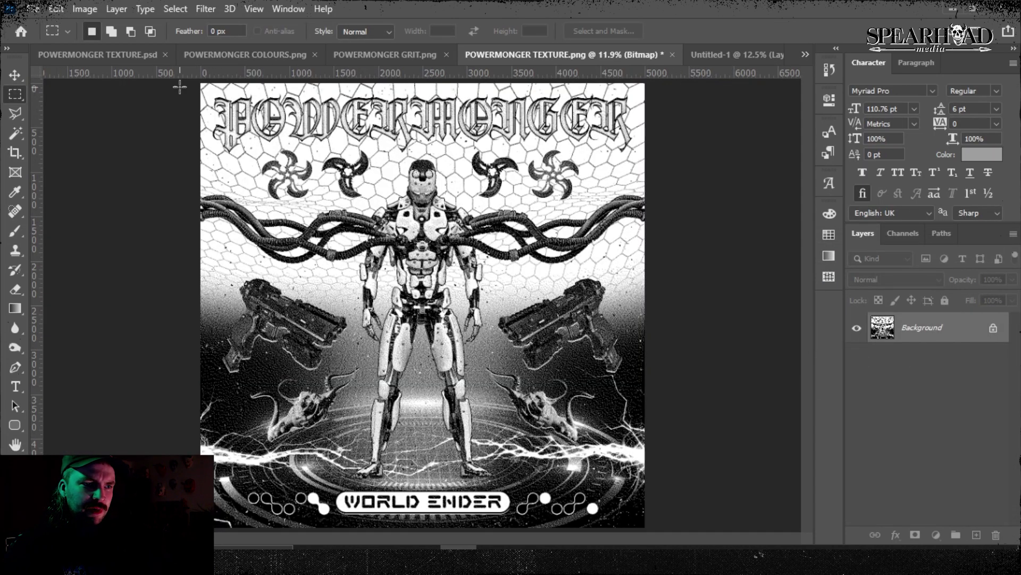
{"action": "left_click_drag", "start_coordinate": [188, 80], "coordinate": [719, 513]}
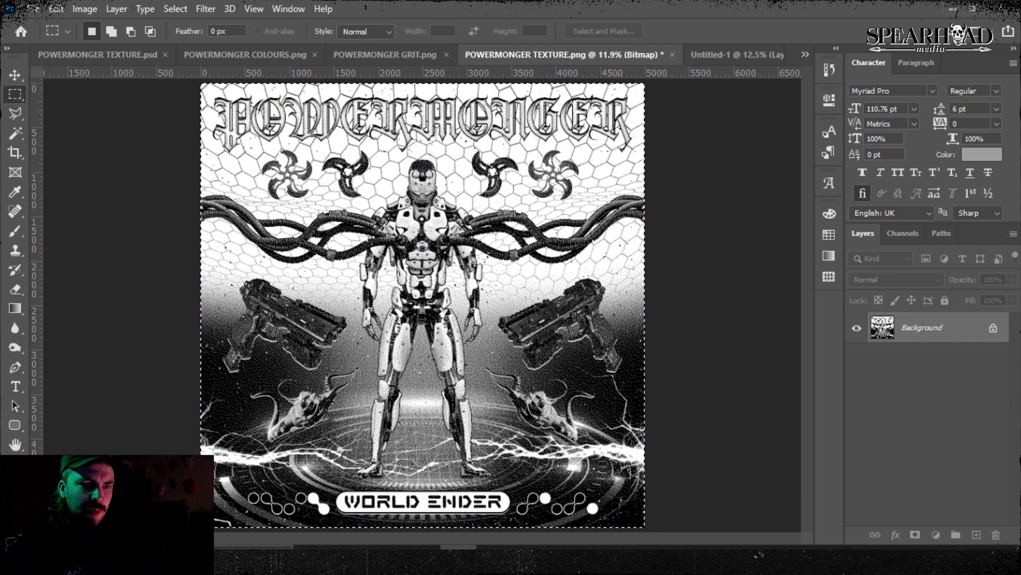
{"action": "left_click", "coordinate": [727, 57]}
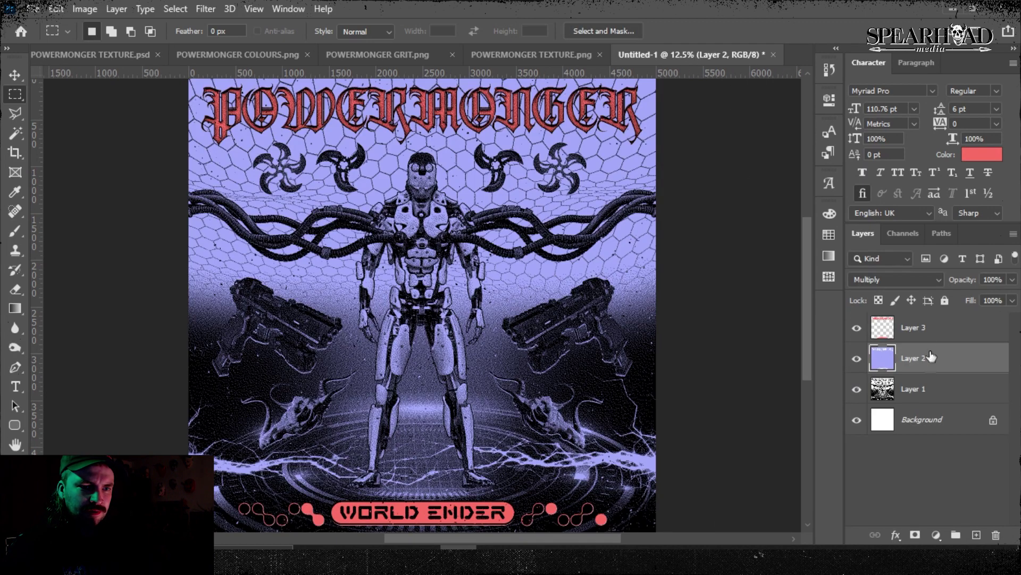
{"action": "left_click", "coordinate": [909, 388]}
- Paste the dithered texture above Layer 1 and zoom in on the POWERMONGER title
{"action": "key", "text": "ctrl+v"}
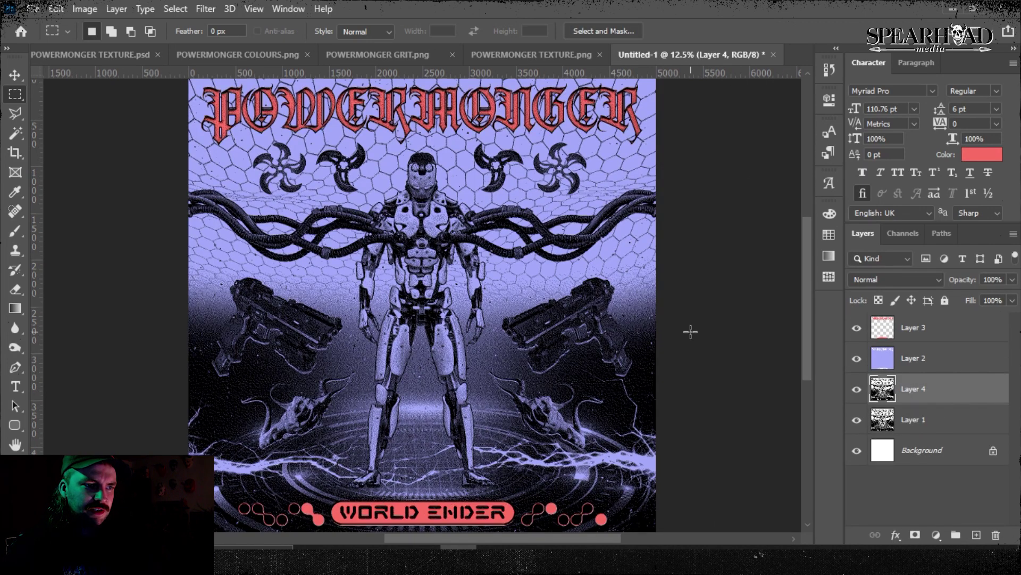
{"action": "scroll", "coordinate": [449, 155], "scroll_direction": "up", "scroll_amount": 1}
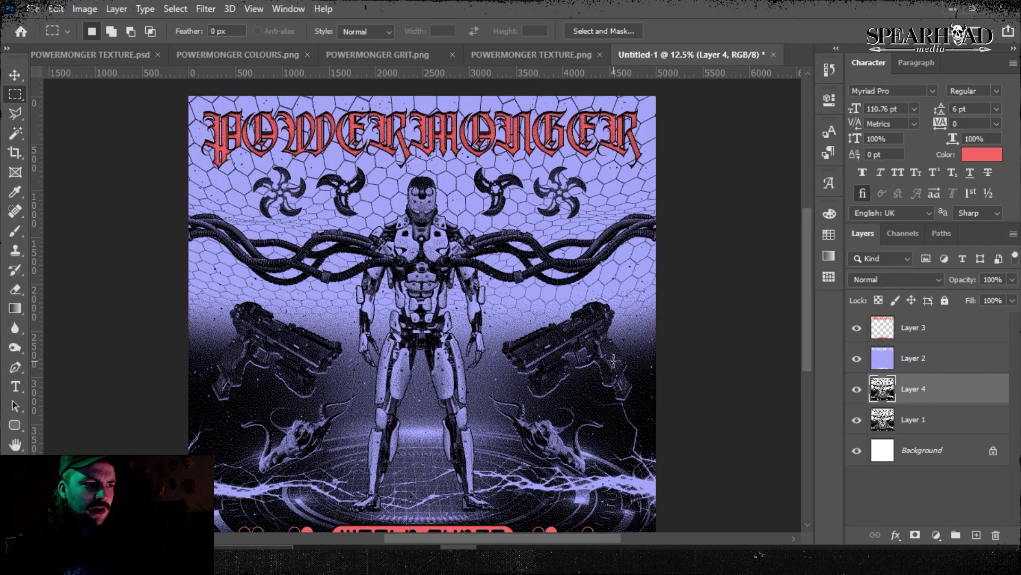
{"action": "key", "text": "ctrl+plus"}
{"action": "scroll", "coordinate": [613, 361], "scroll_direction": "up", "scroll_amount": 5}
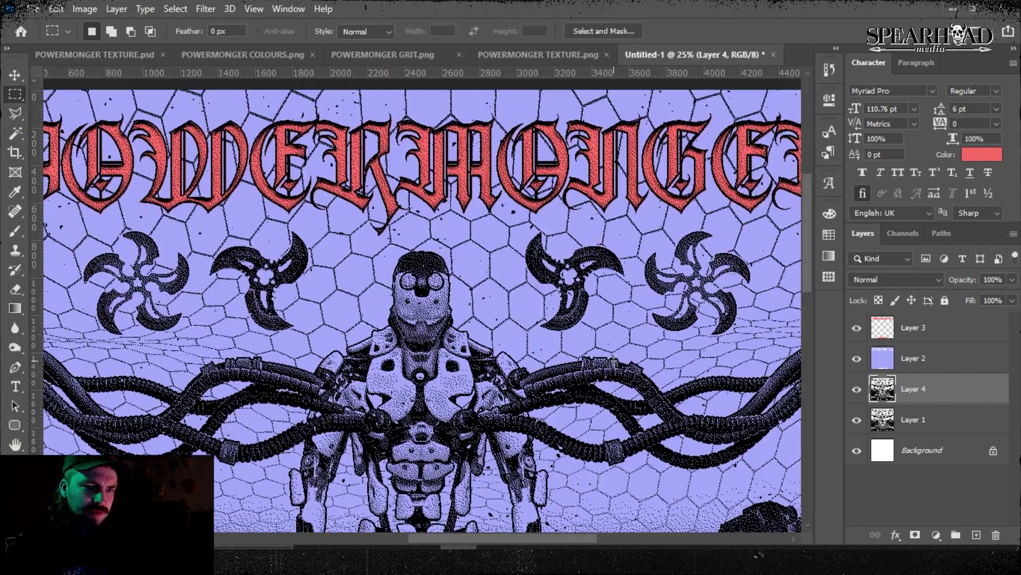
{"action": "scroll", "coordinate": [614, 361], "scroll_direction": "left", "scroll_amount": 3}
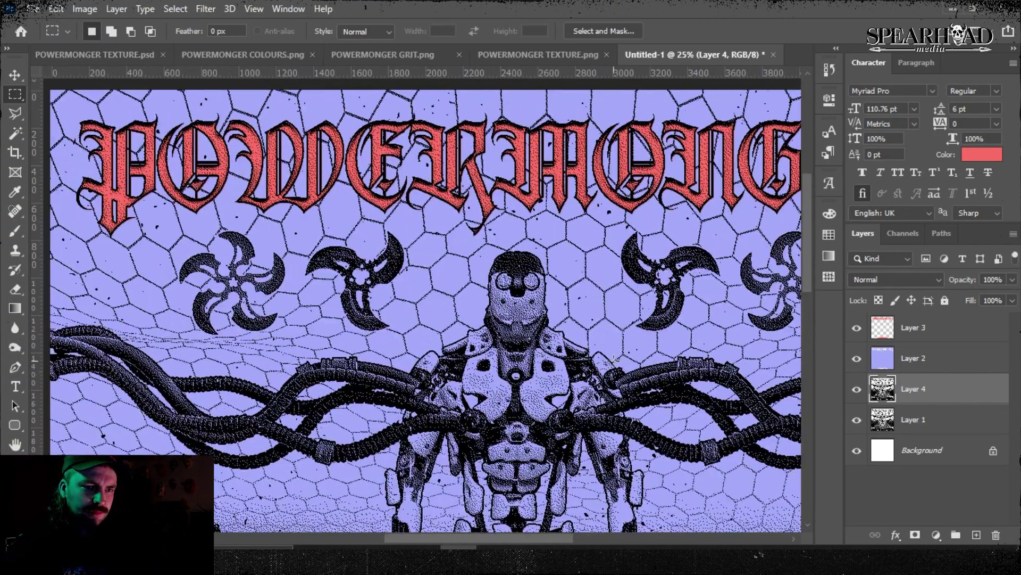
- Refill the lavender Layer 2 using Fill with Color
{"action": "left_click", "coordinate": [910, 361]}
{"action": "key", "text": "shift+F5"}
{"action": "left_click", "coordinate": [856, 314]}
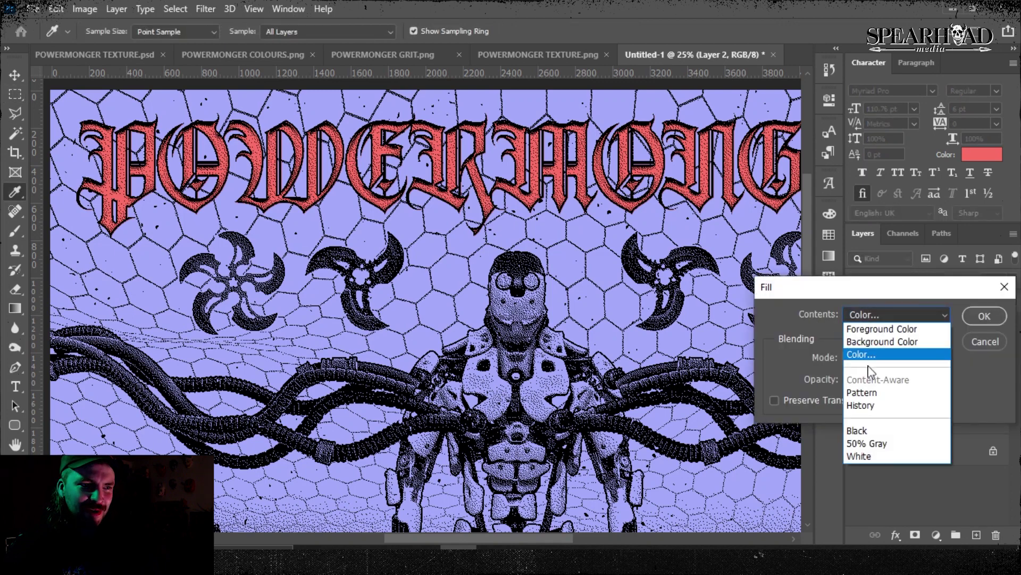
{"action": "left_click", "coordinate": [873, 354]}
{"action": "key", "text": "Return"}
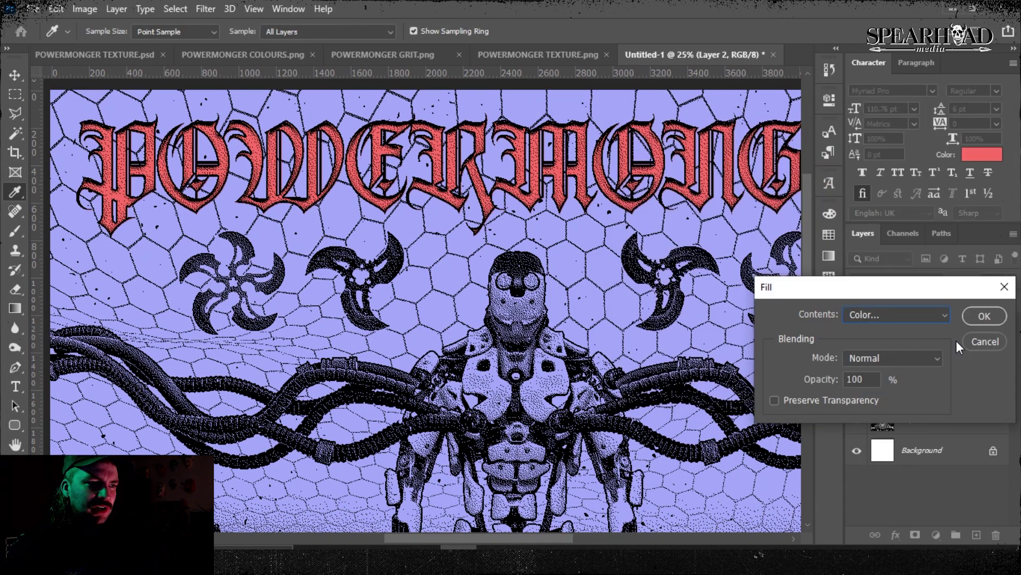
{"action": "key", "text": "Return"}
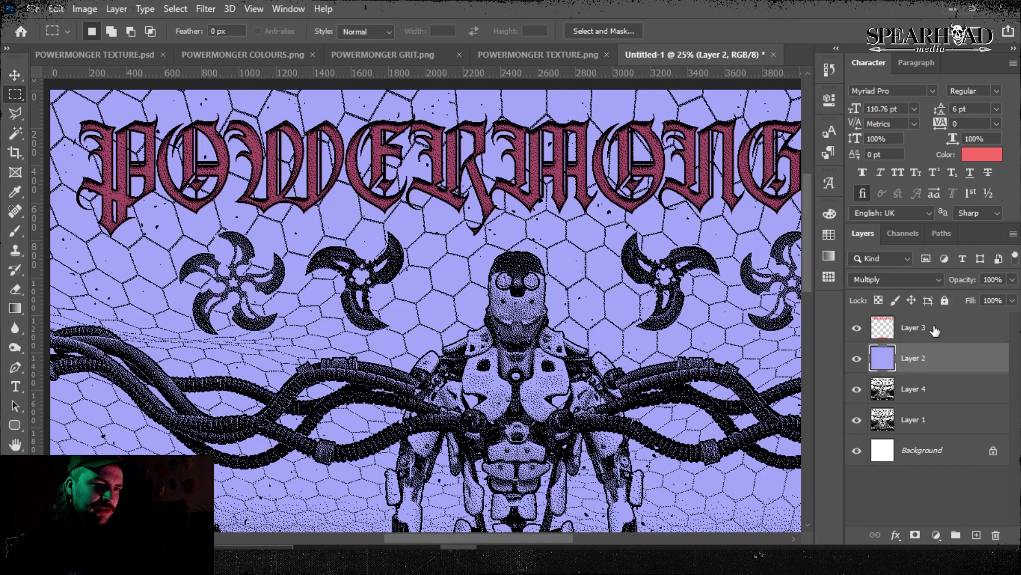
- Inspect the lettering close up, then reselect Layer 2 and fit the poster to the screen
{"action": "left_click", "coordinate": [934, 331]}
{"action": "key", "text": "ctrl+equal"}
{"action": "scroll", "coordinate": [648, 134], "scroll_direction": "up", "scroll_amount": 4}
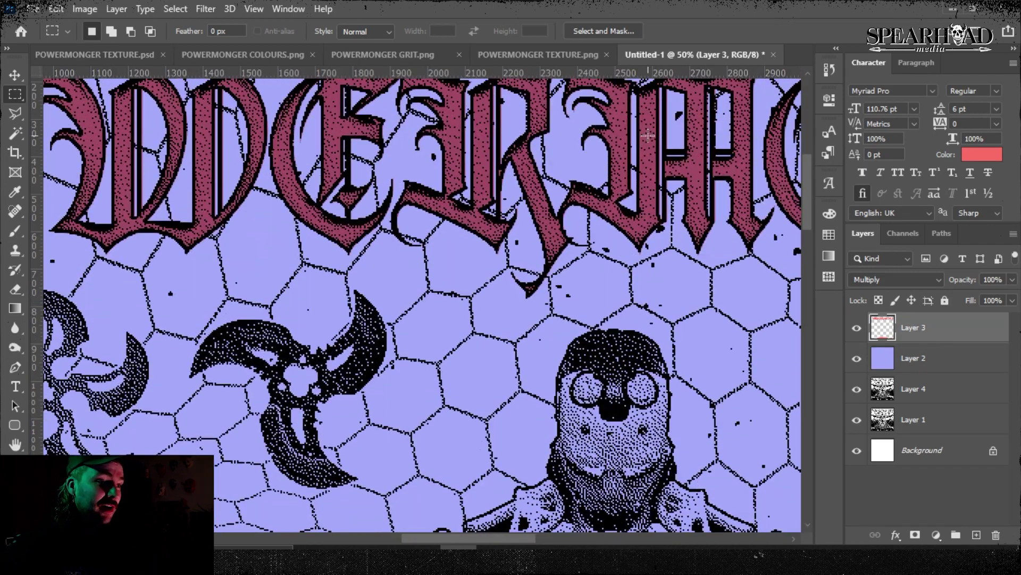
{"action": "left_click", "coordinate": [18, 76]}
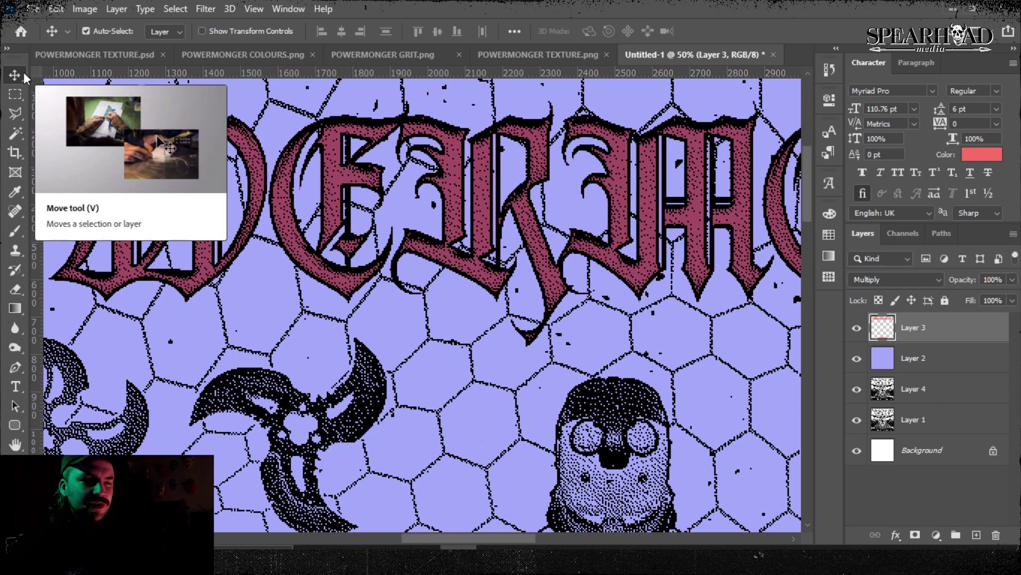
{"action": "left_click", "coordinate": [911, 360]}
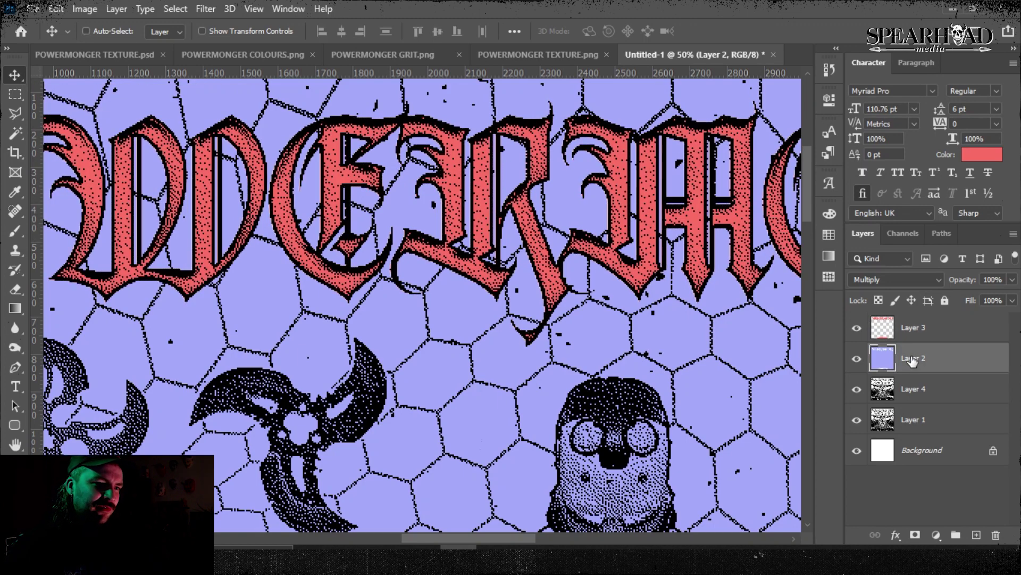
{"action": "key", "text": "ctrl+0"}
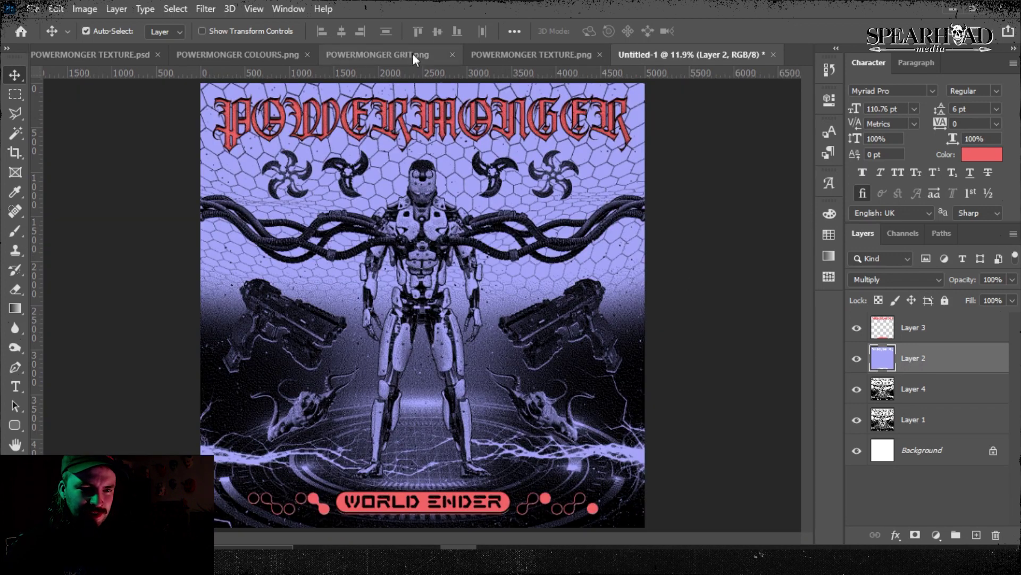
- Copy the POWERMONGER GRIT.png texture and paste it above Layer 3 in Untitled-1
{"action": "left_click", "coordinate": [340, 53]}
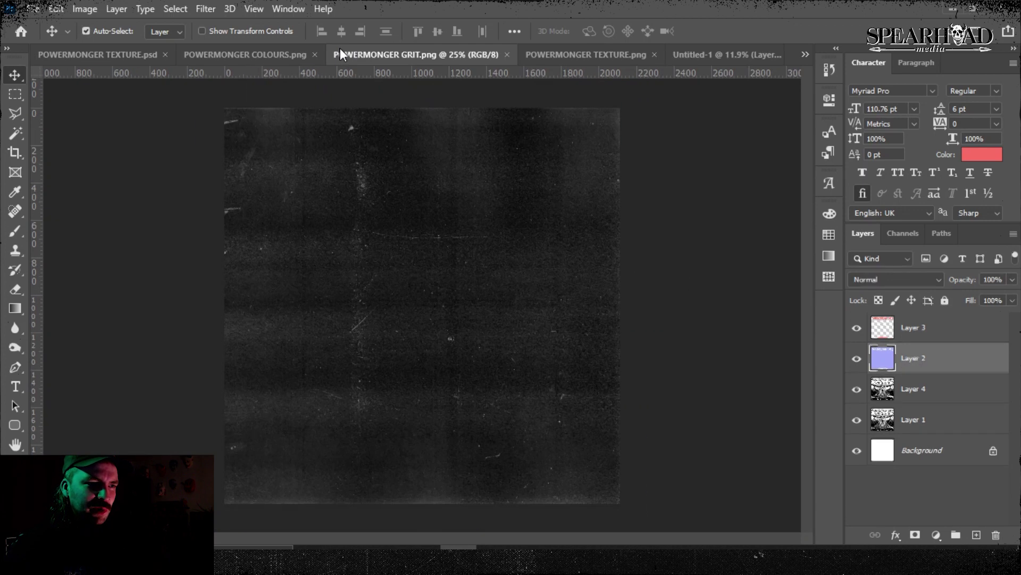
{"action": "left_click", "coordinate": [15, 94]}
{"action": "left_click_drag", "start_coordinate": [225, 108], "coordinate": [621, 503]}
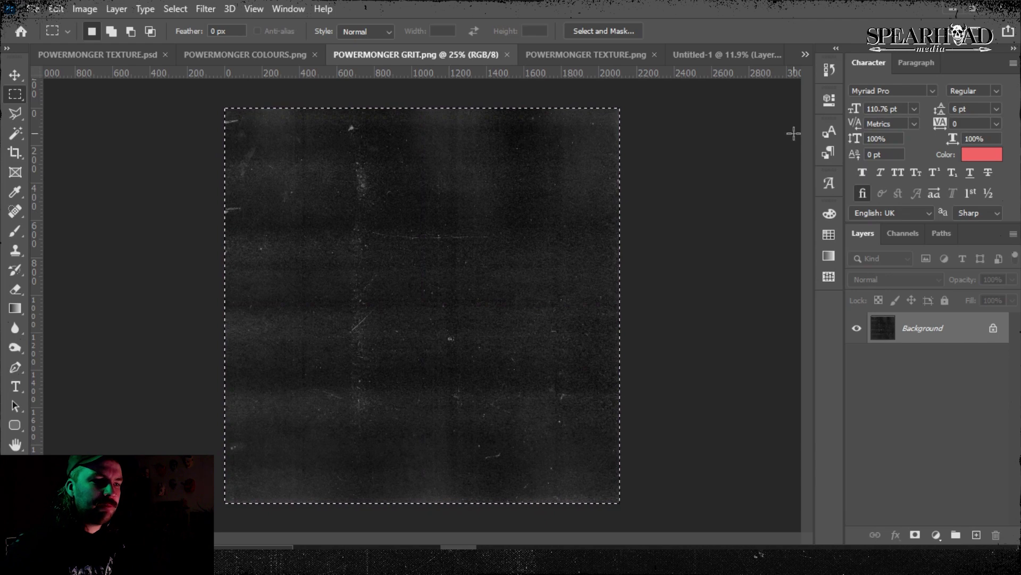
{"action": "left_click", "coordinate": [739, 55]}
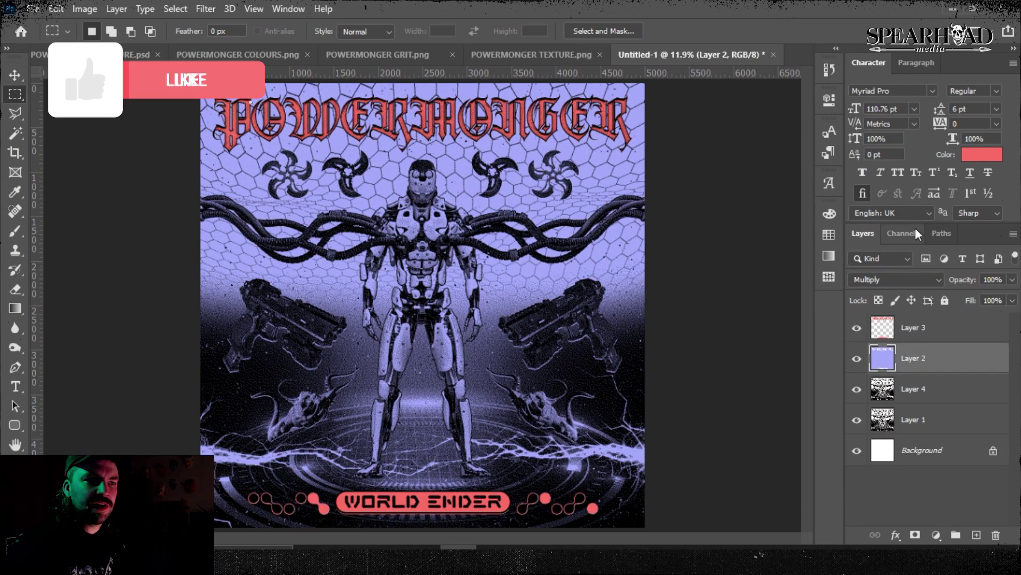
{"action": "left_click", "coordinate": [911, 327]}
{"action": "key", "text": "ctrl+v"}
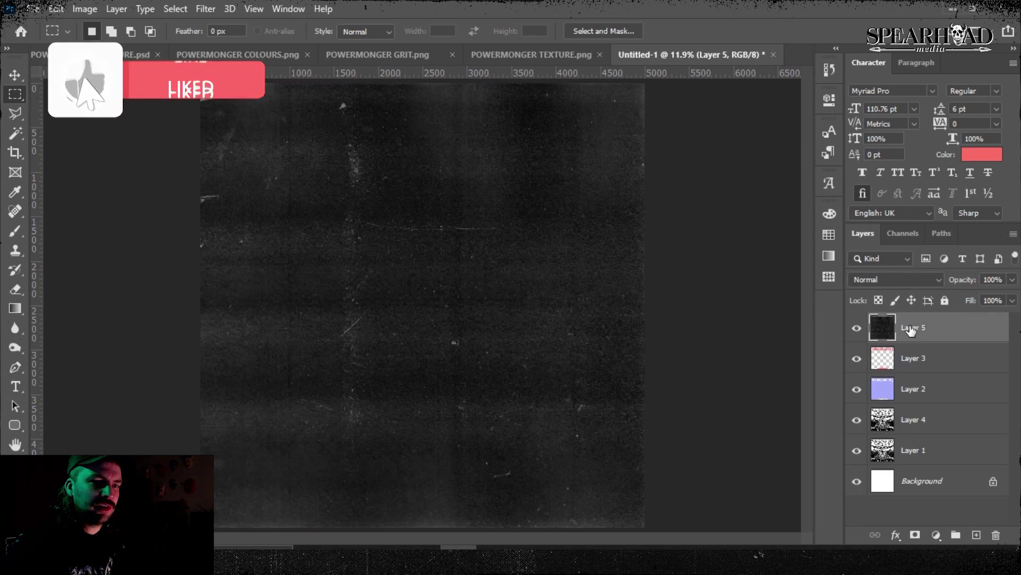
- Rotate the grit layer 180° and set its blend mode to Lighten
{"action": "key", "text": "ctrl+t"}
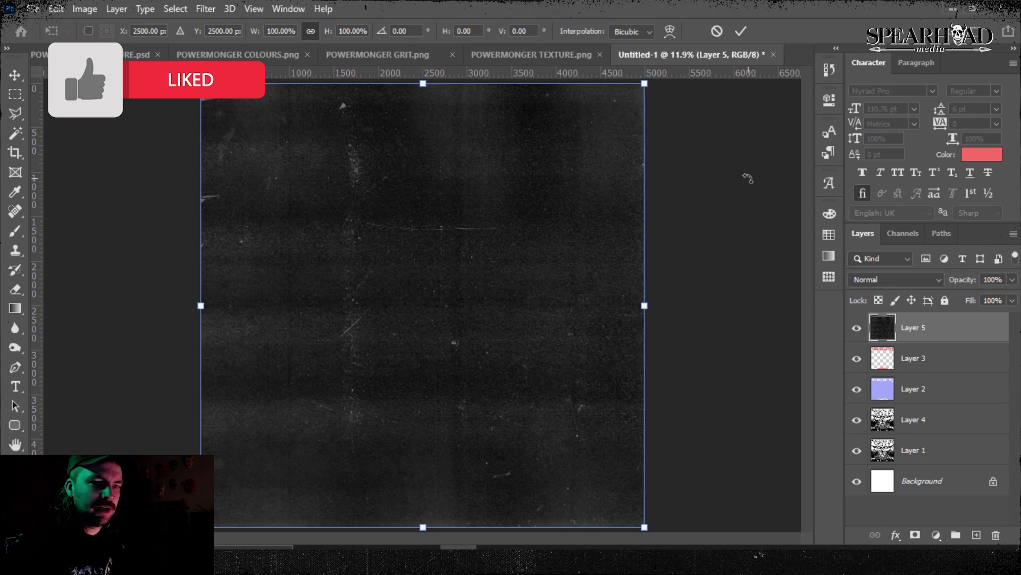
{"action": "left_click_drag", "start_coordinate": [748, 178], "coordinate": [237, 451]}
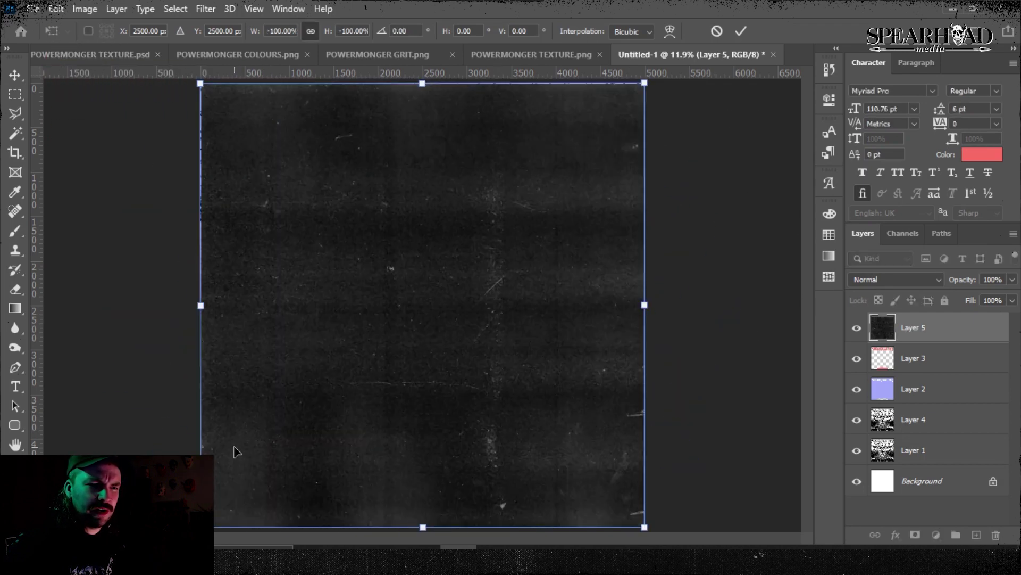
{"action": "key", "text": "Return"}
{"action": "key", "text": "m"}
{"action": "left_click", "coordinate": [875, 284]}
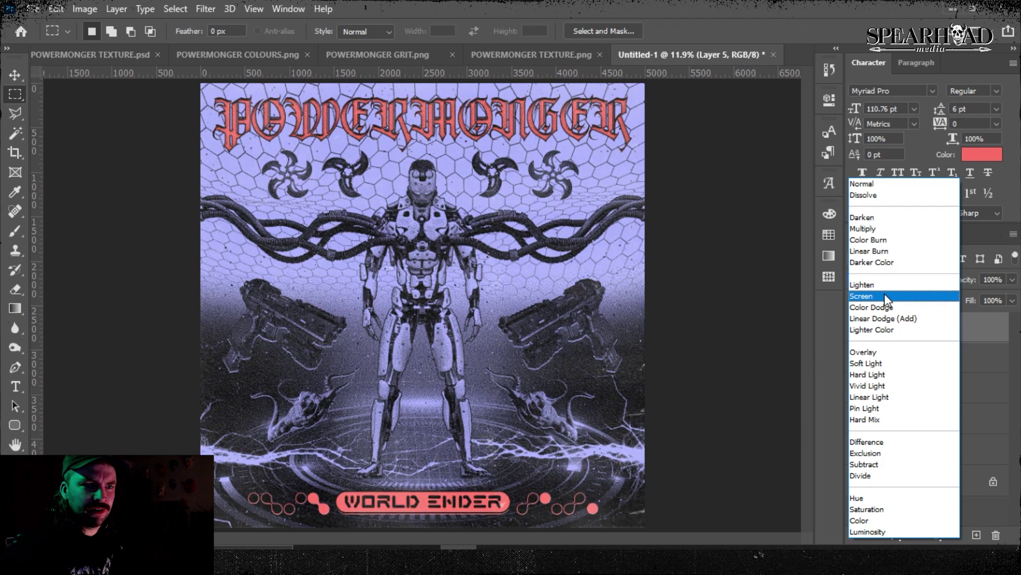
{"action": "left_click", "coordinate": [884, 285]}
- Duplicate the grit layer, rotate the copy 90° and invert it
{"action": "right_click", "coordinate": [916, 332]}
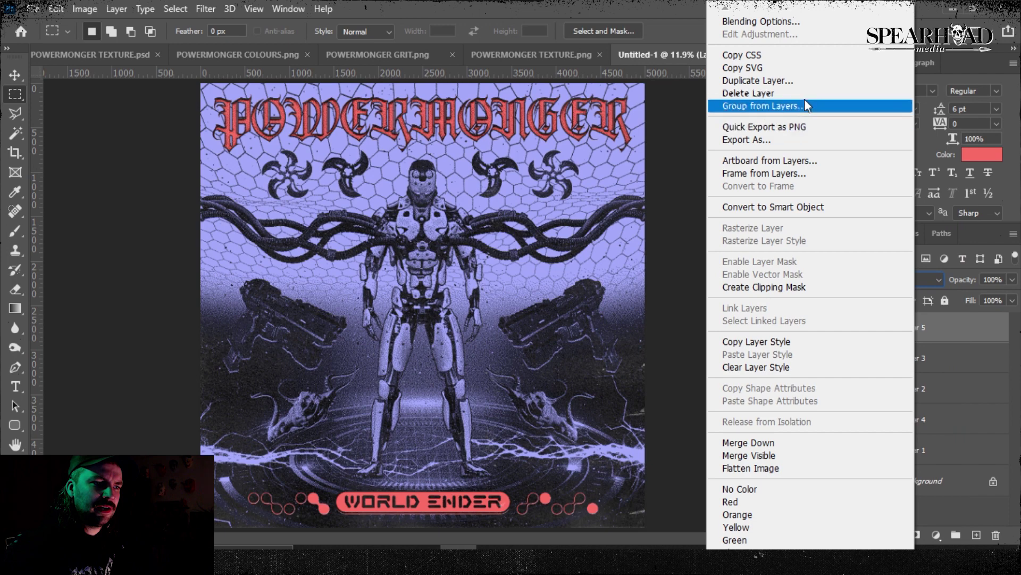
{"action": "left_click", "coordinate": [802, 81]}
{"action": "key", "text": "Return"}
{"action": "key", "text": "ctrl+t"}
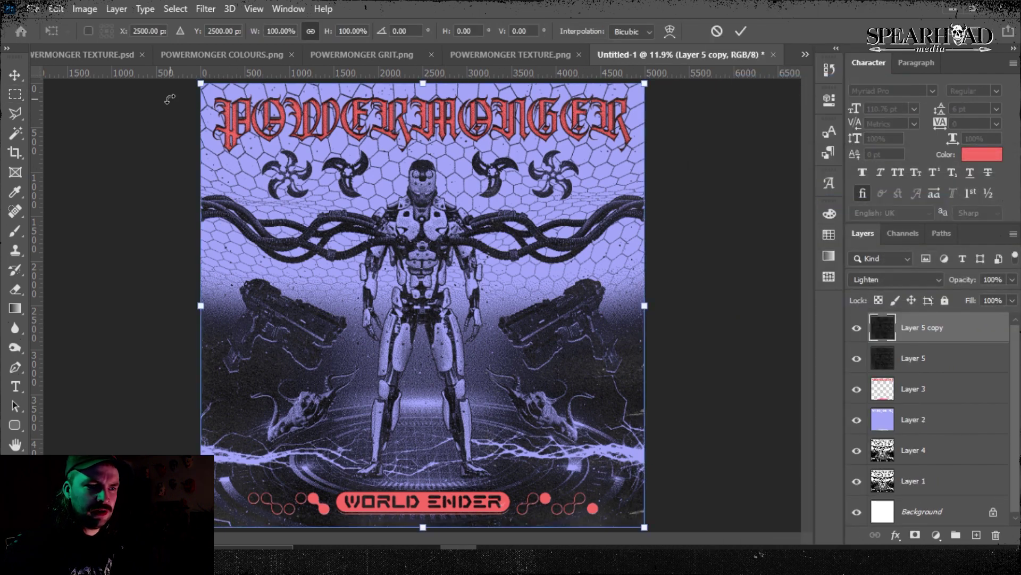
{"action": "left_click_drag", "start_coordinate": [170, 99], "coordinate": [491, 225]}
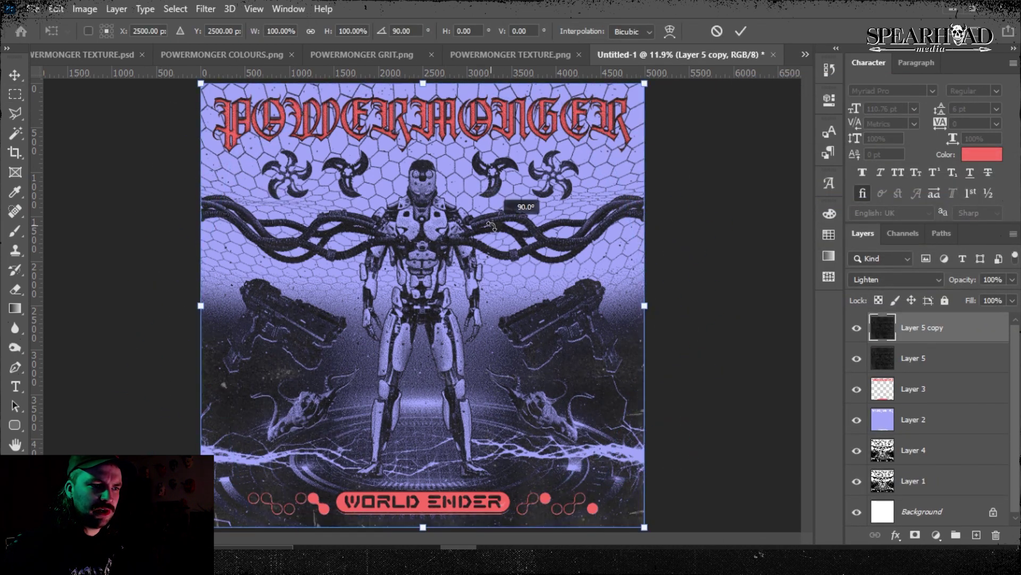
{"action": "key", "text": "Return"}
{"action": "key", "text": "m"}
{"action": "key", "text": "ctrl+i"}
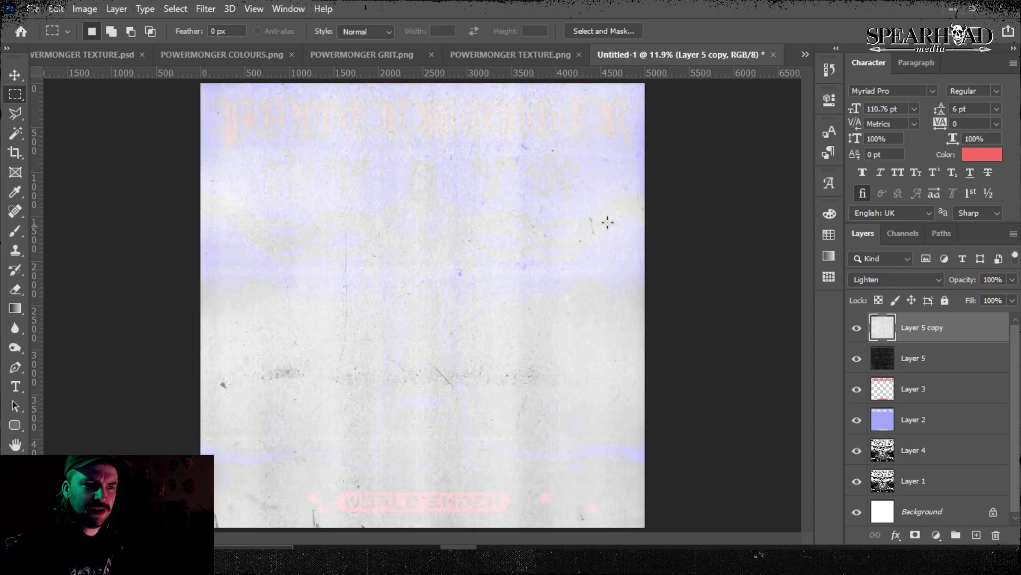
- Set the copy to Multiply and raise its contrast to 39 with Brightness/Contrast
{"action": "left_click", "coordinate": [869, 280]}
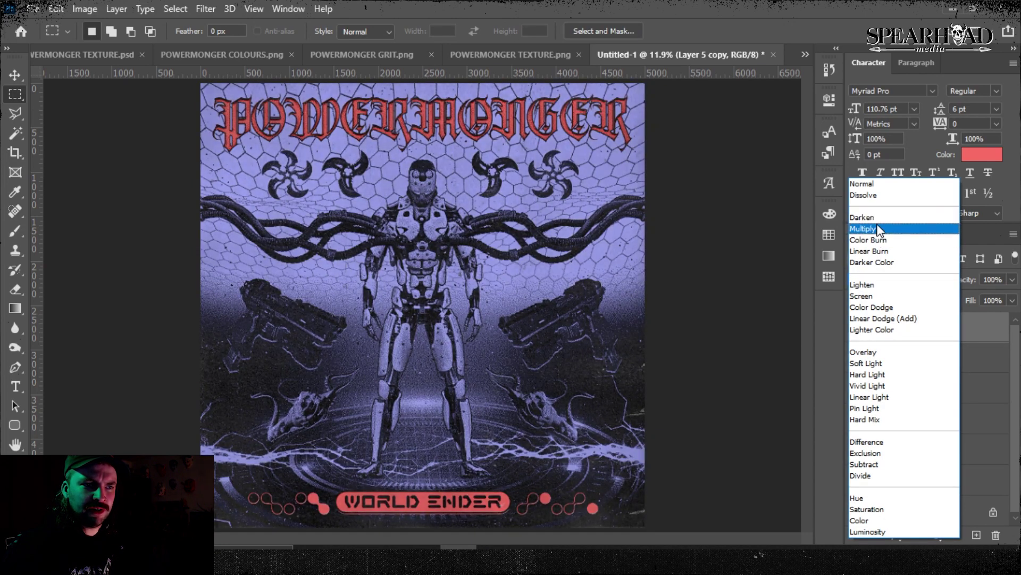
{"action": "left_click", "coordinate": [863, 229]}
{"action": "left_click", "coordinate": [85, 8]}
{"action": "mouse_move", "coordinate": [125, 43]}
{"action": "left_click", "coordinate": [255, 32]}
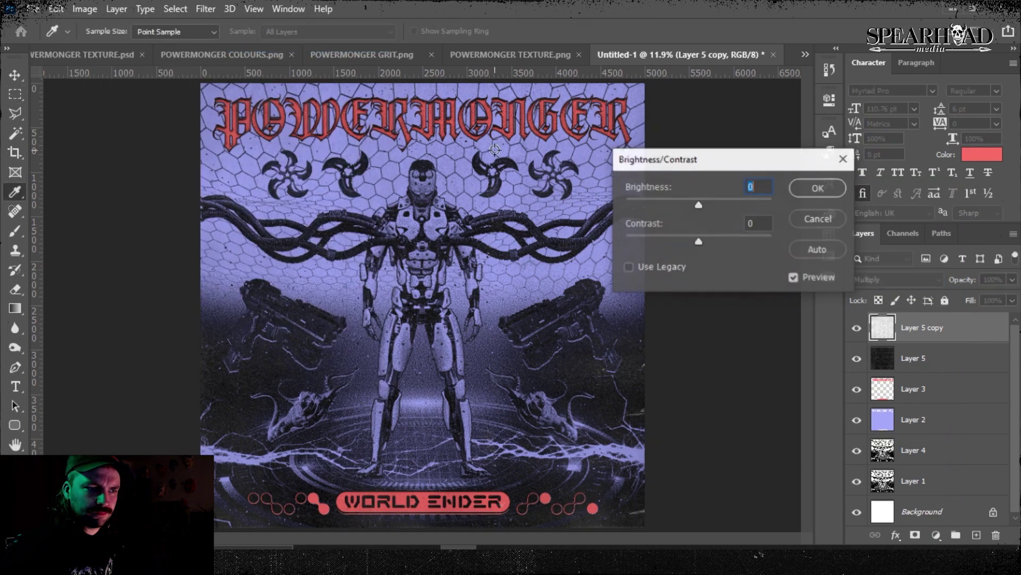
{"action": "left_click_drag", "start_coordinate": [698, 242], "coordinate": [742, 237]}
{"action": "left_click", "coordinate": [796, 188]}
{"action": "key", "text": "m"}
- Zoom in and toggle the texture layers' visibility to compare the grit effect
{"action": "key", "text": "ctrl+plus"}
{"action": "key", "text": "ctrl+plus"}
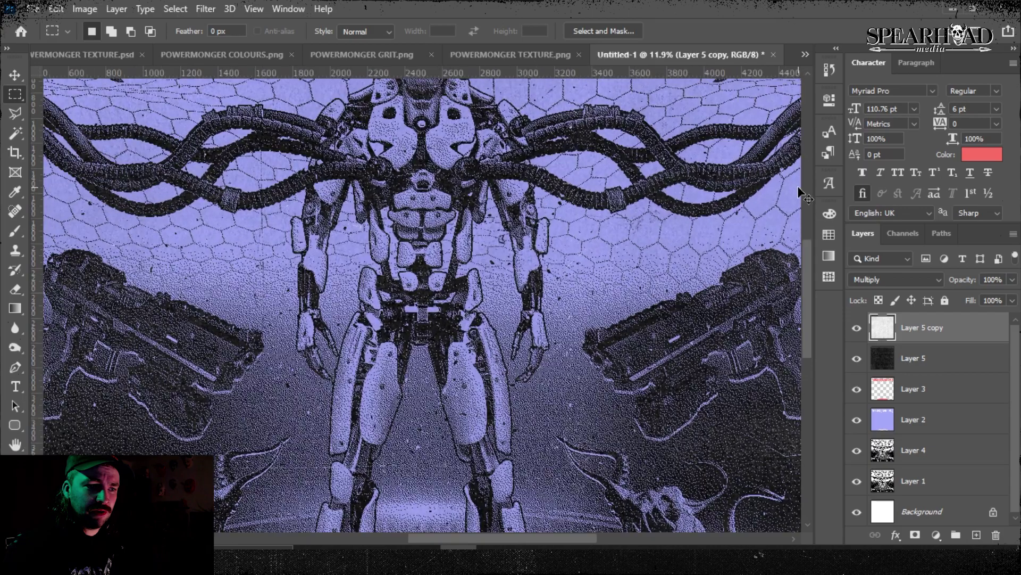
{"action": "key", "text": "ctrl+plus"}
{"action": "left_click", "coordinate": [857, 330]}
{"action": "left_click", "coordinate": [857, 329]}
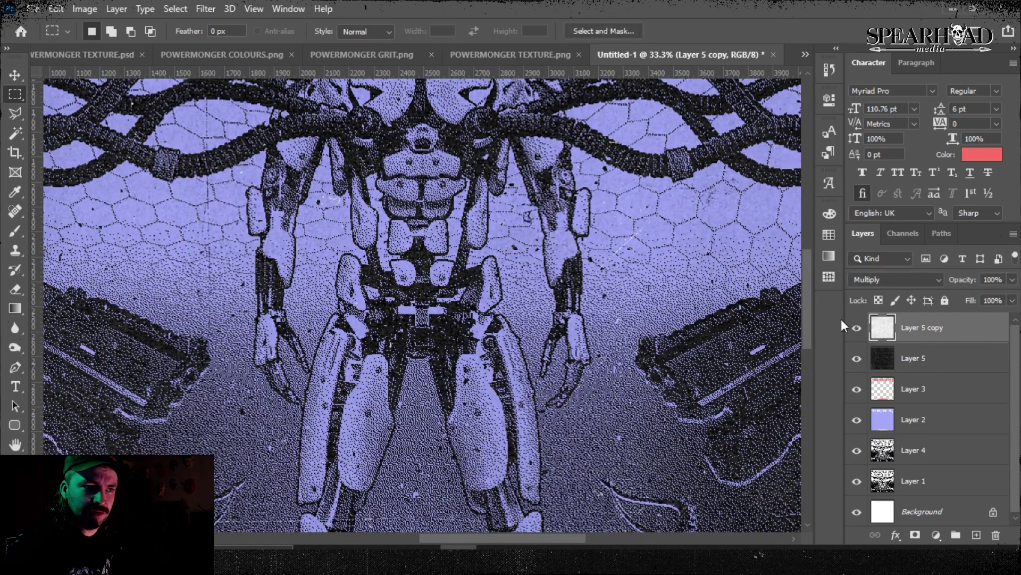
{"action": "key", "text": "ctrl+o"}
{"action": "key", "text": "Escape"}
{"action": "key", "text": "ctrl+minus"}
{"action": "key", "text": "ctrl+minus"}
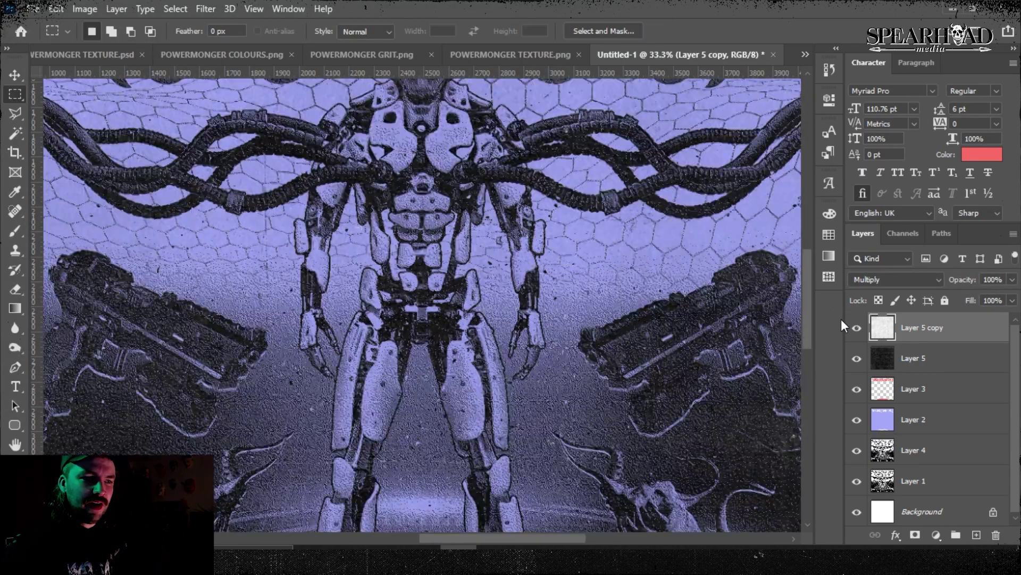
{"action": "key", "text": "ctrl+0"}
{"action": "left_click", "coordinate": [857, 328]}
{"action": "left_click", "coordinate": [857, 328]}
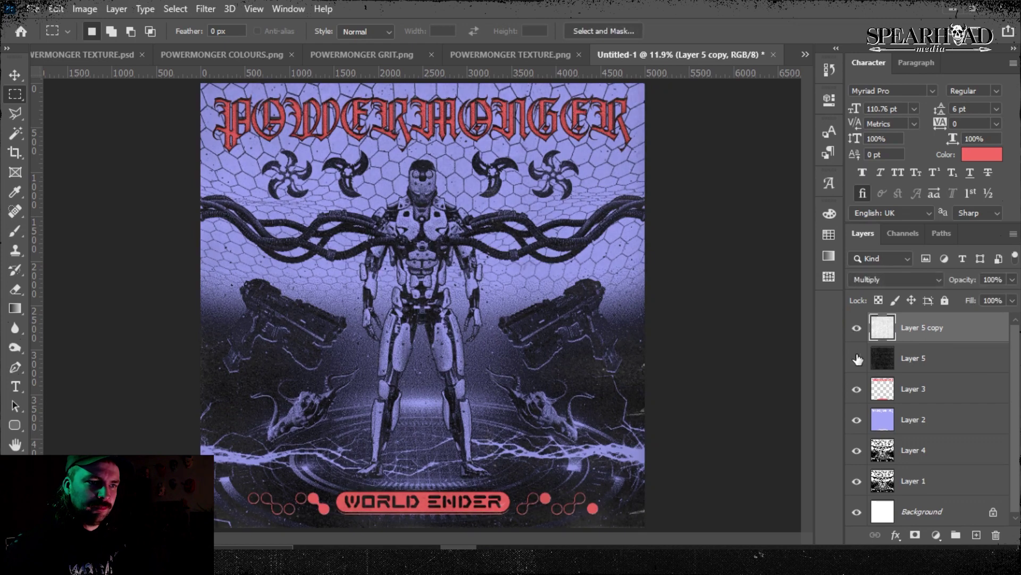
{"action": "left_click", "coordinate": [857, 359]}
{"action": "left_click", "coordinate": [857, 358]}
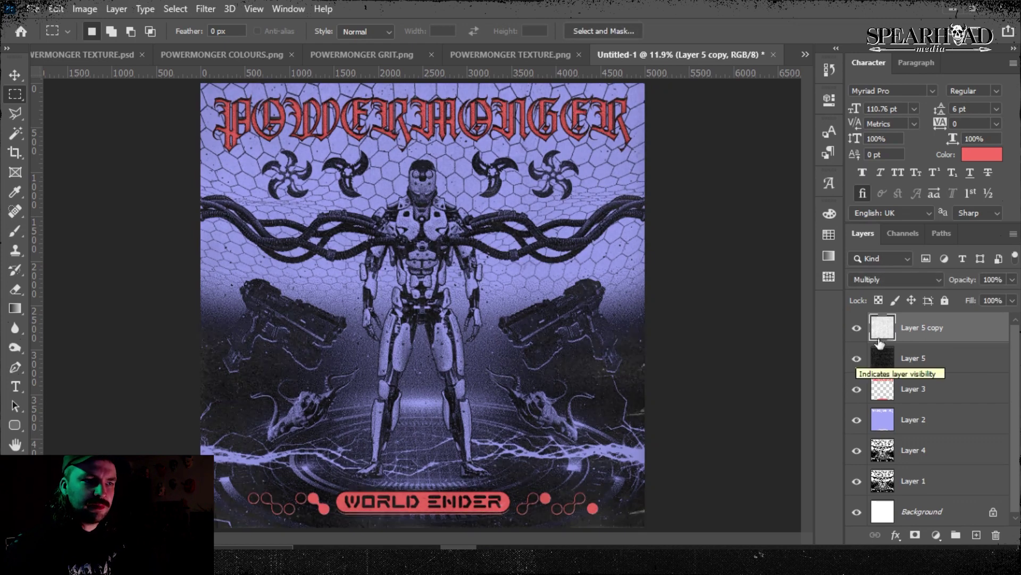
- Switch the inverted texture copy's blend mode to Darken
{"action": "left_click", "coordinate": [896, 280]}
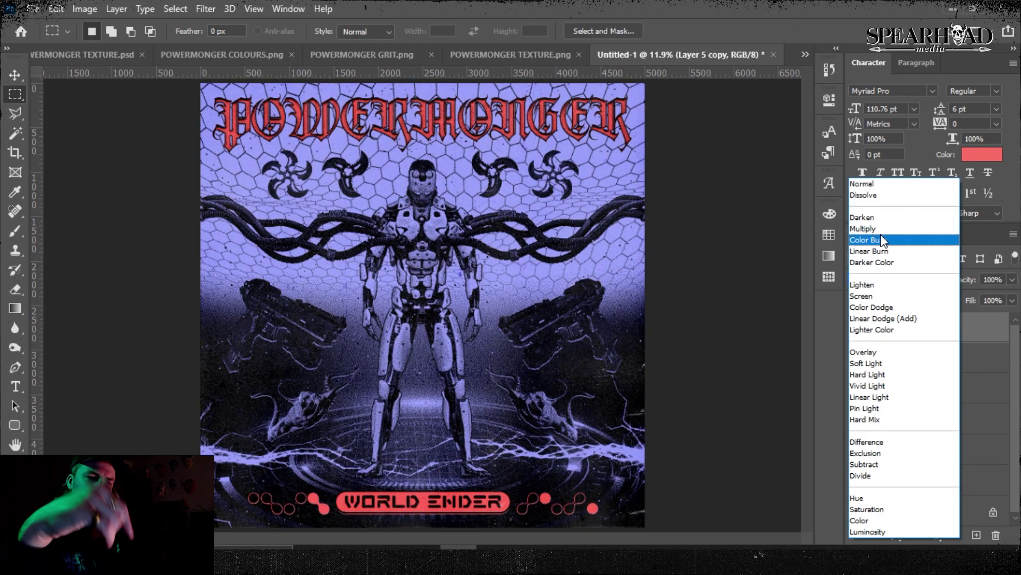
{"action": "left_click", "coordinate": [886, 222]}
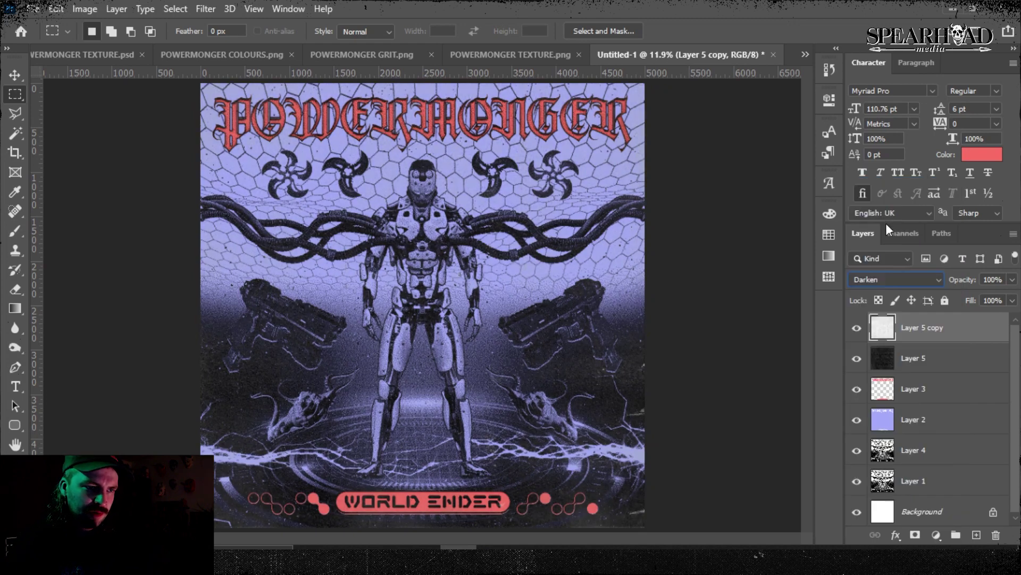
{"action": "right_click", "coordinate": [915, 359]}
- Duplicate Layer 5 again, rotate the new copy into place and hide it
{"action": "left_click", "coordinate": [777, 80]}
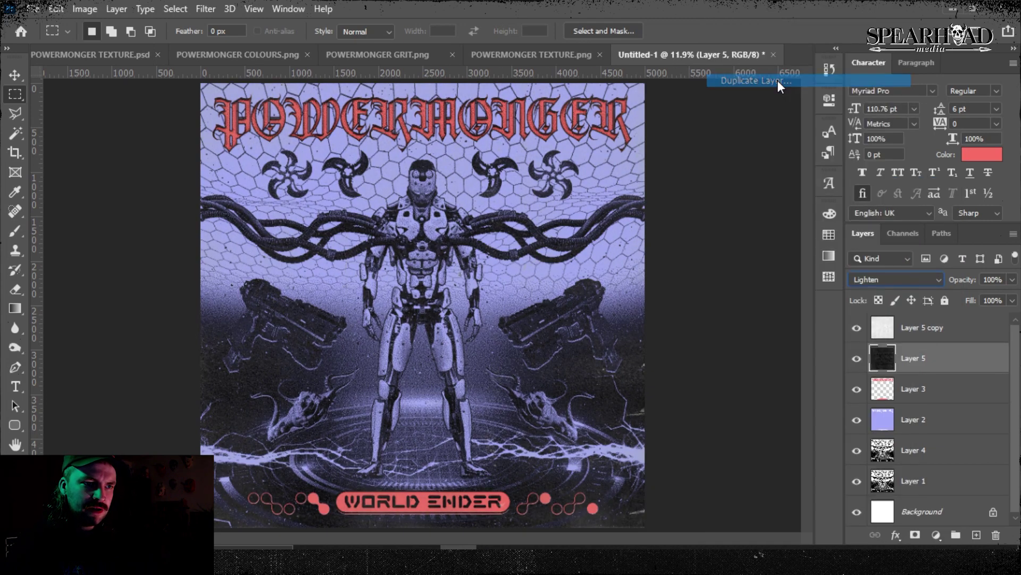
{"action": "key", "text": "Return"}
{"action": "key", "text": "ctrl+t"}
{"action": "left_click_drag", "start_coordinate": [685, 104], "coordinate": [578, 379]}
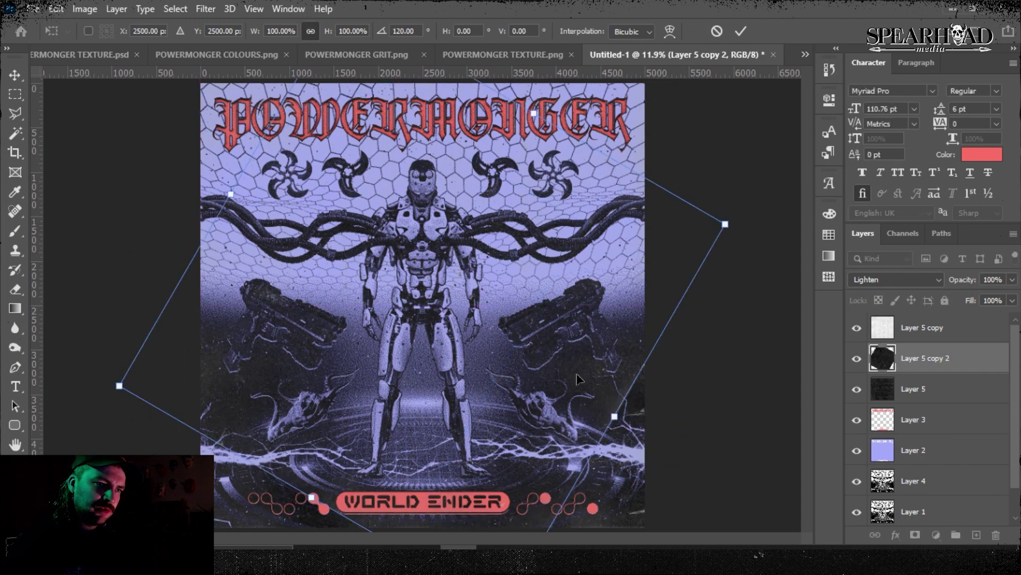
{"action": "left_click_drag", "start_coordinate": [736, 190], "coordinate": [692, 535]}
{"action": "key", "text": "Return"}
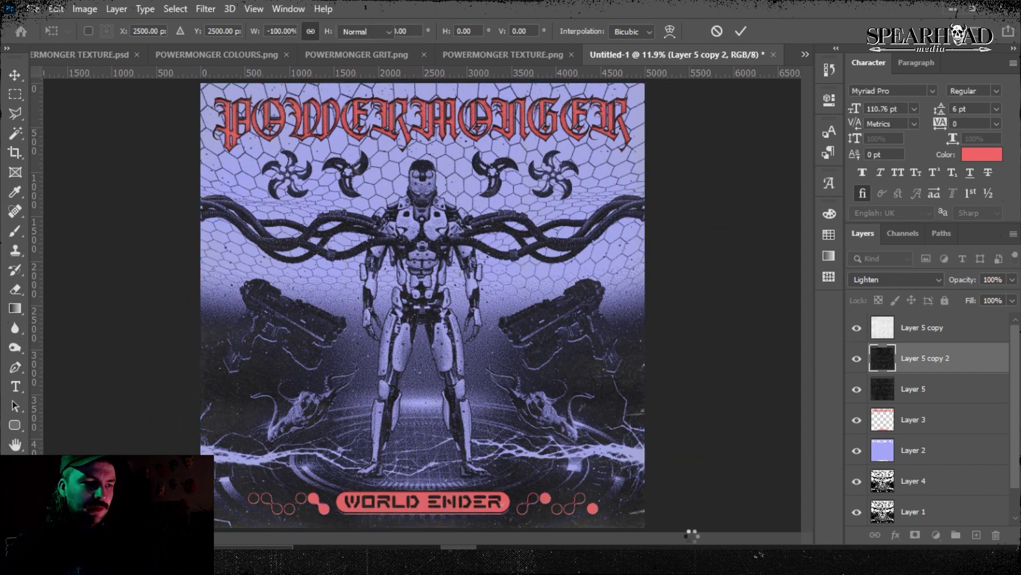
{"action": "key", "text": "m"}
{"action": "left_click", "coordinate": [855, 360]}
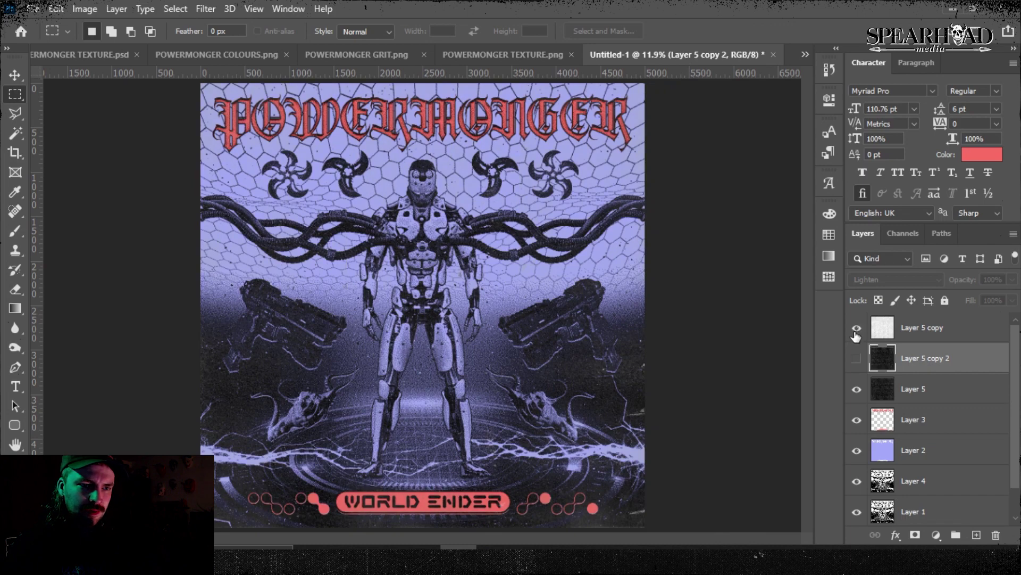
- Keep Layer 5 copy blended in Darken, then select the original Layer 5
{"action": "left_click", "coordinate": [904, 327]}
{"action": "left_click", "coordinate": [898, 279]}
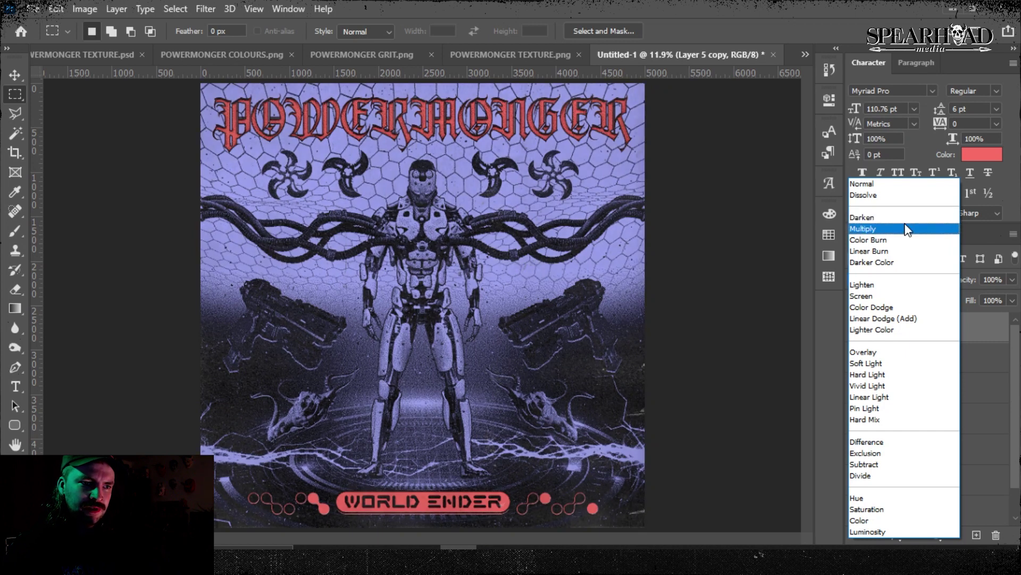
{"action": "left_click", "coordinate": [904, 217]}
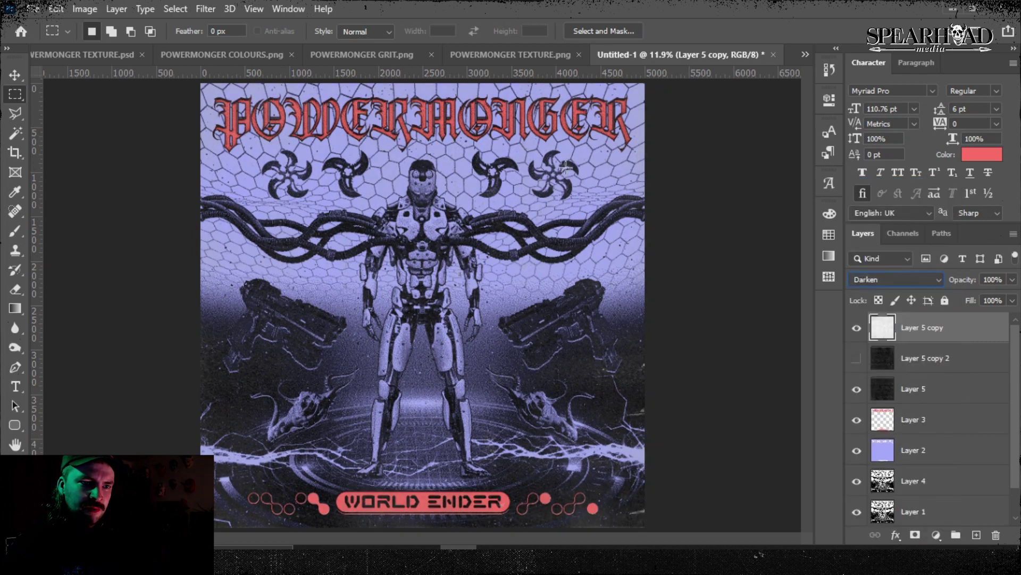
{"action": "left_click", "coordinate": [911, 400]}
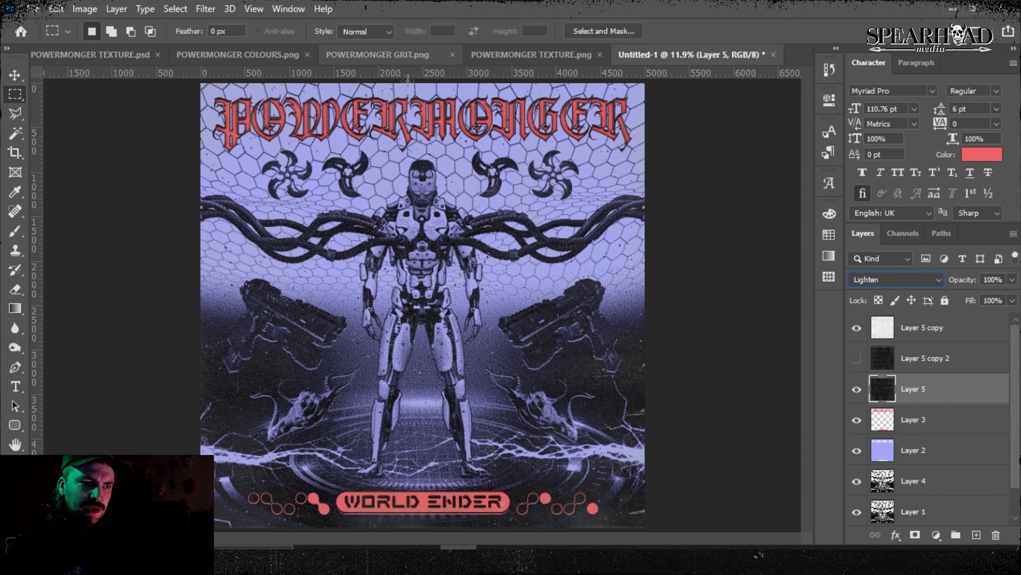
{"action": "left_click", "coordinate": [39, 7]}
- Save the poster as the Photoshop file POWERMONGER COLOURED.psd
{"action": "left_click", "coordinate": [53, 194]}
{"action": "type", "text": "PO"}
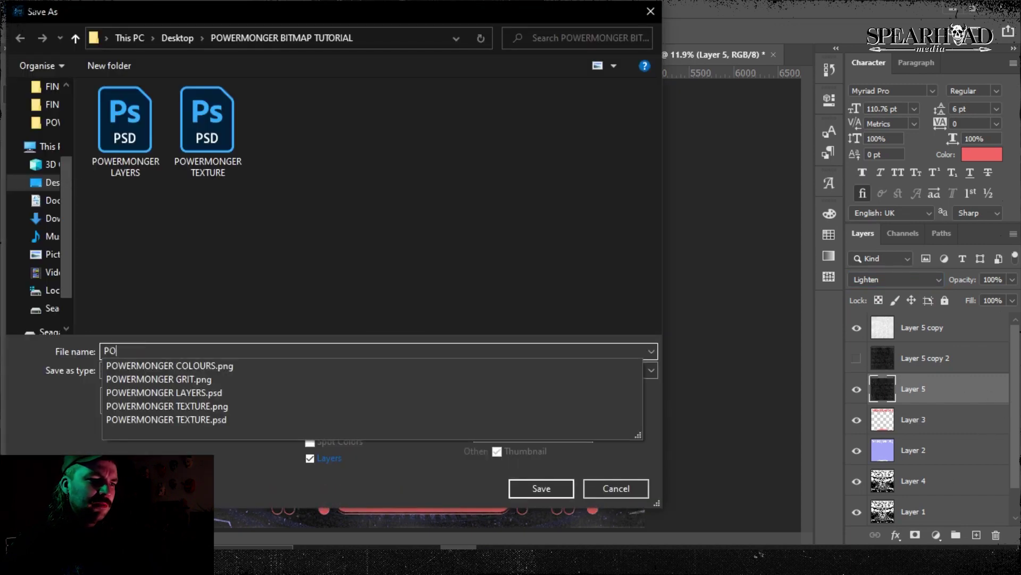
{"action": "type", "text": "WERMONGER COLOURED"}
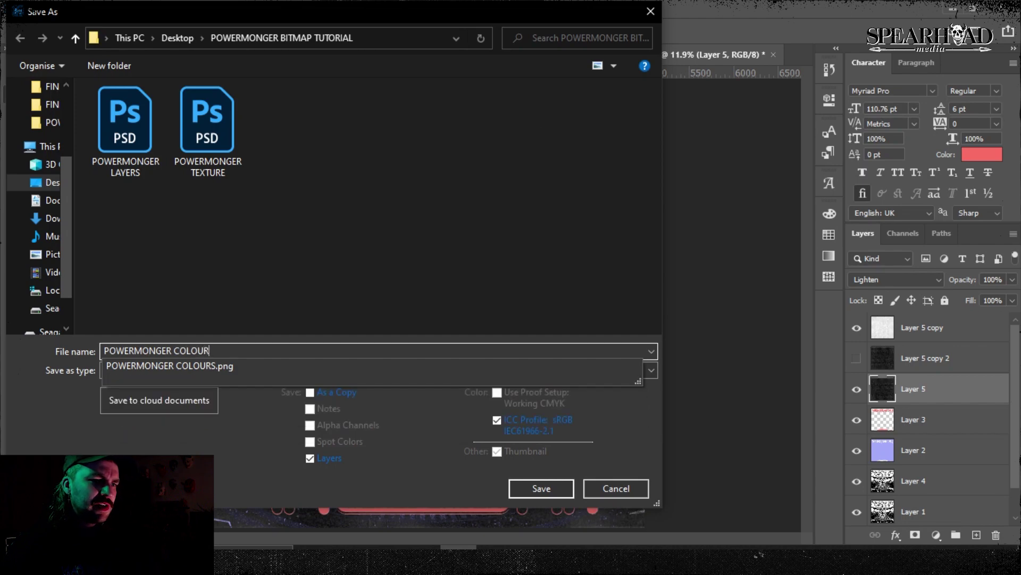
{"action": "left_click", "coordinate": [540, 487]}
{"action": "left_click", "coordinate": [997, 351]}
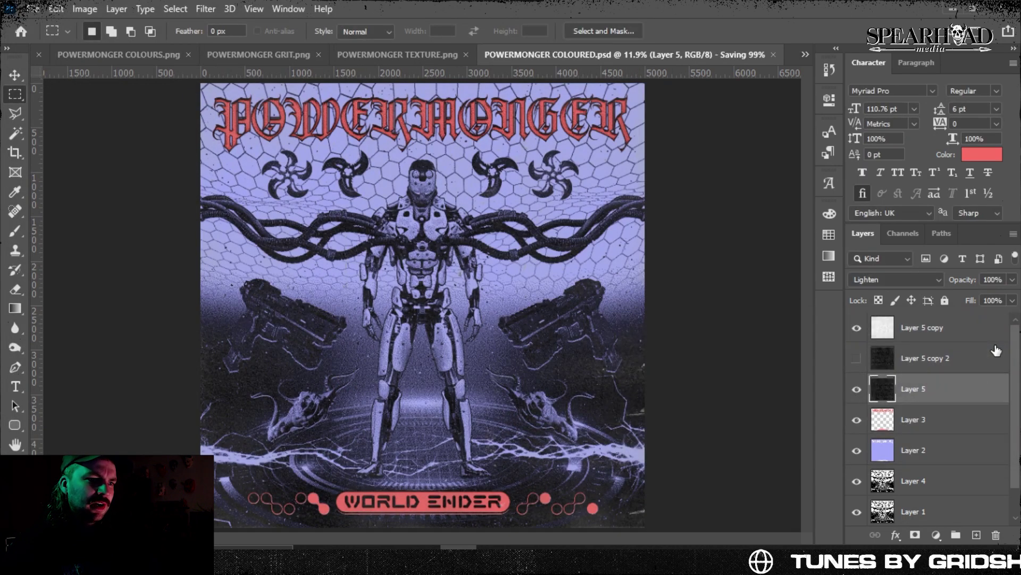
- Zoom in to check the WORLD ENDER banner, then start and cancel a second Save As
{"action": "key", "text": "ctrl+equal"}
{"action": "key", "text": "ctrl+equal"}
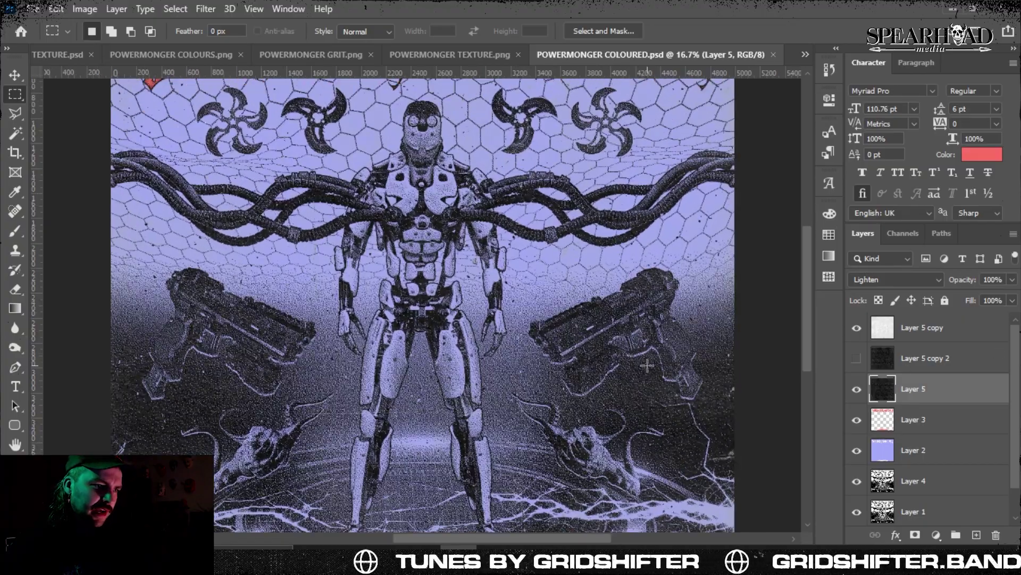
{"action": "scroll", "coordinate": [647, 359], "scroll_direction": "down", "scroll_amount": 5}
{"action": "key", "text": "ctrl+equal"}
{"action": "key", "text": "ctrl+equal"}
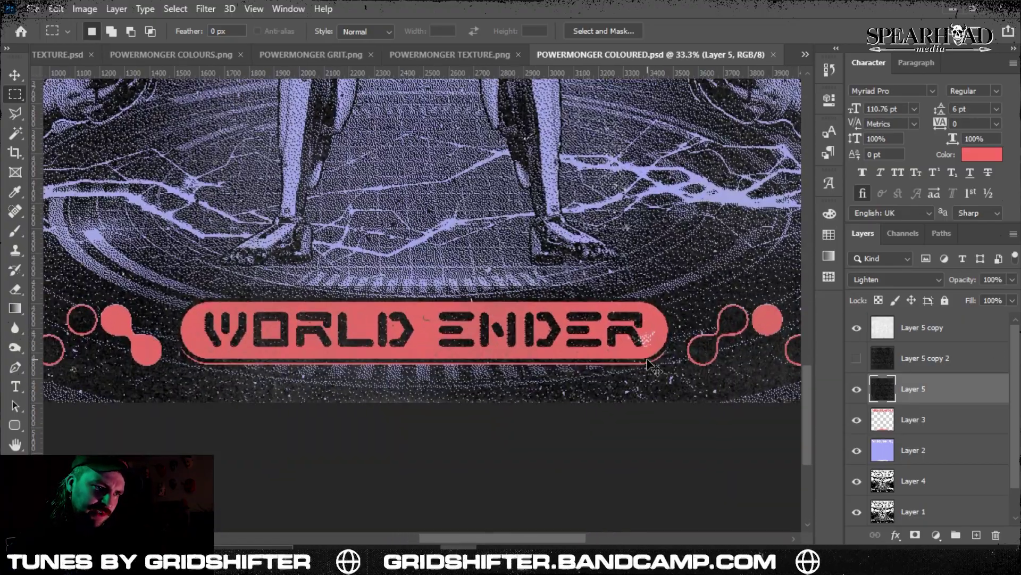
{"action": "key", "text": "ctrl+0"}
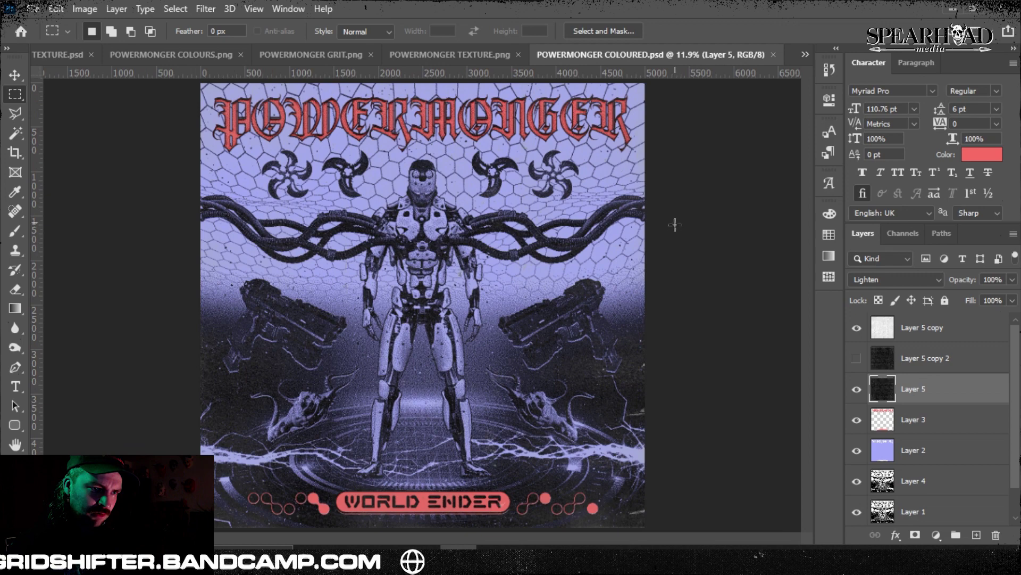
{"action": "left_click", "coordinate": [31, 11]}
{"action": "left_click", "coordinate": [79, 190]}
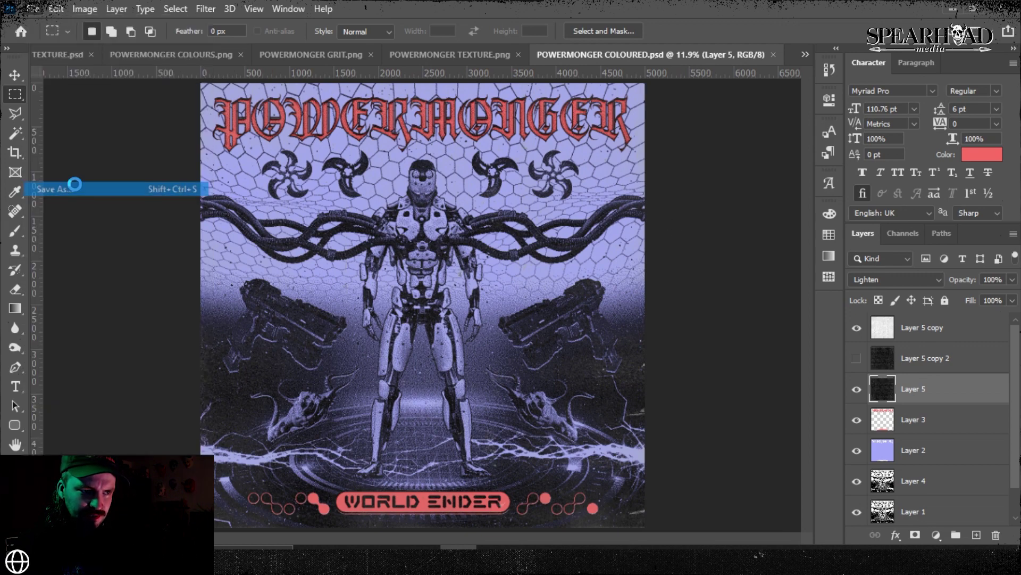
{"action": "left_click", "coordinate": [197, 369]}
{"action": "left_click", "coordinate": [606, 487]}
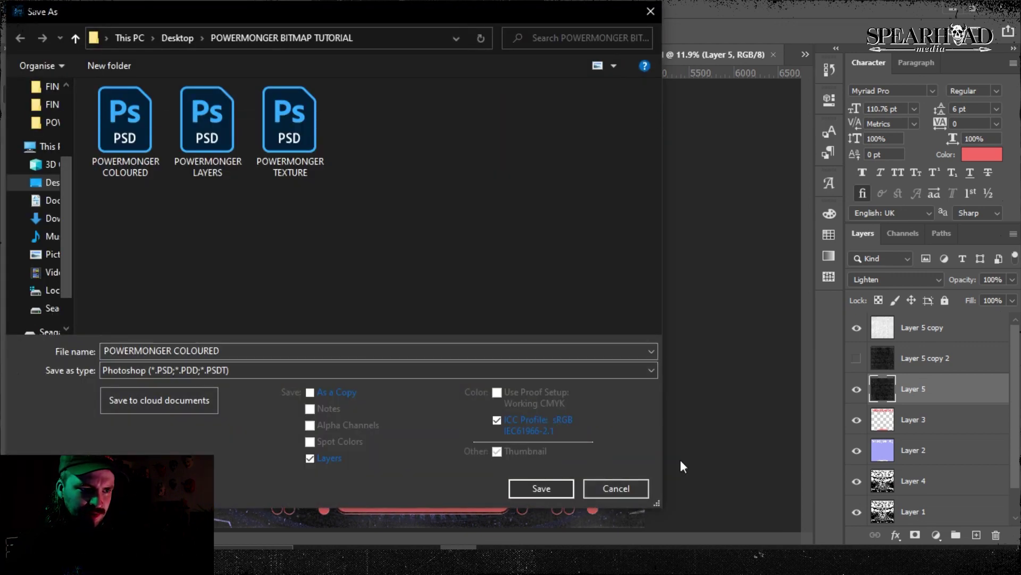
{"action": "left_click", "coordinate": [614, 488]}
- Flatten the poster into one layer, discarding the hidden texture copy
{"action": "right_click", "coordinate": [914, 391]}
{"action": "left_click", "coordinate": [805, 464]}
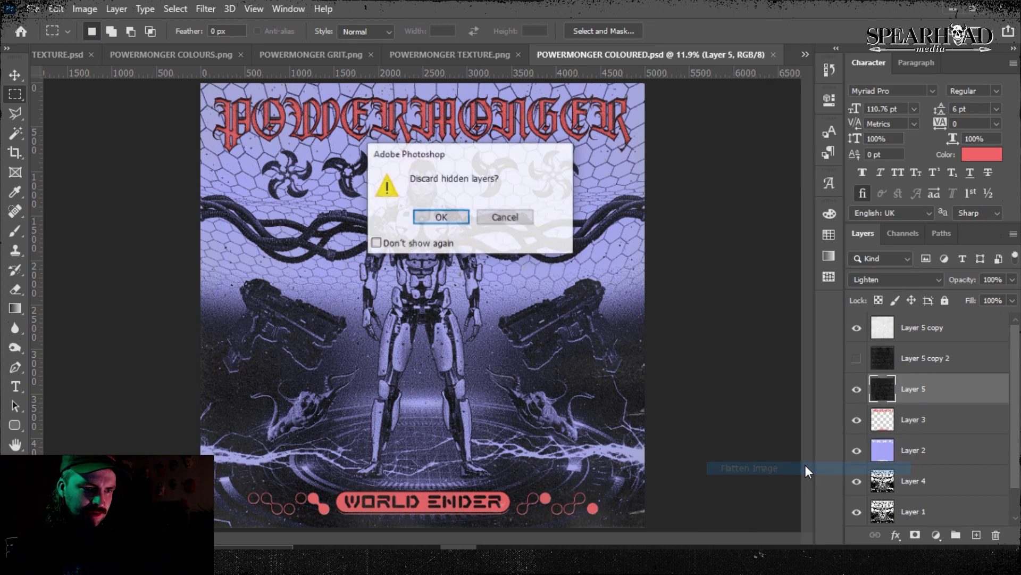
{"action": "left_click", "coordinate": [448, 216]}
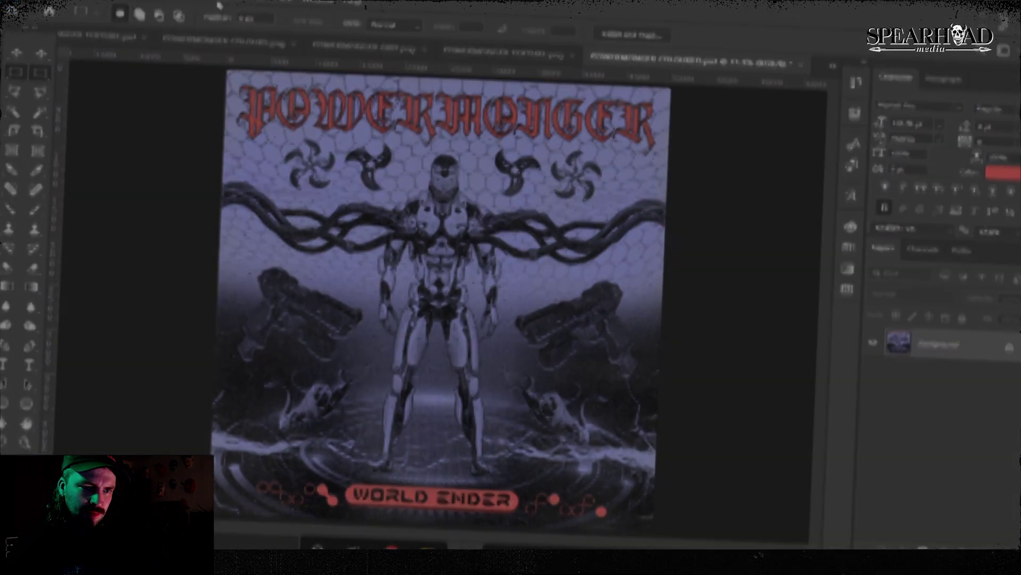